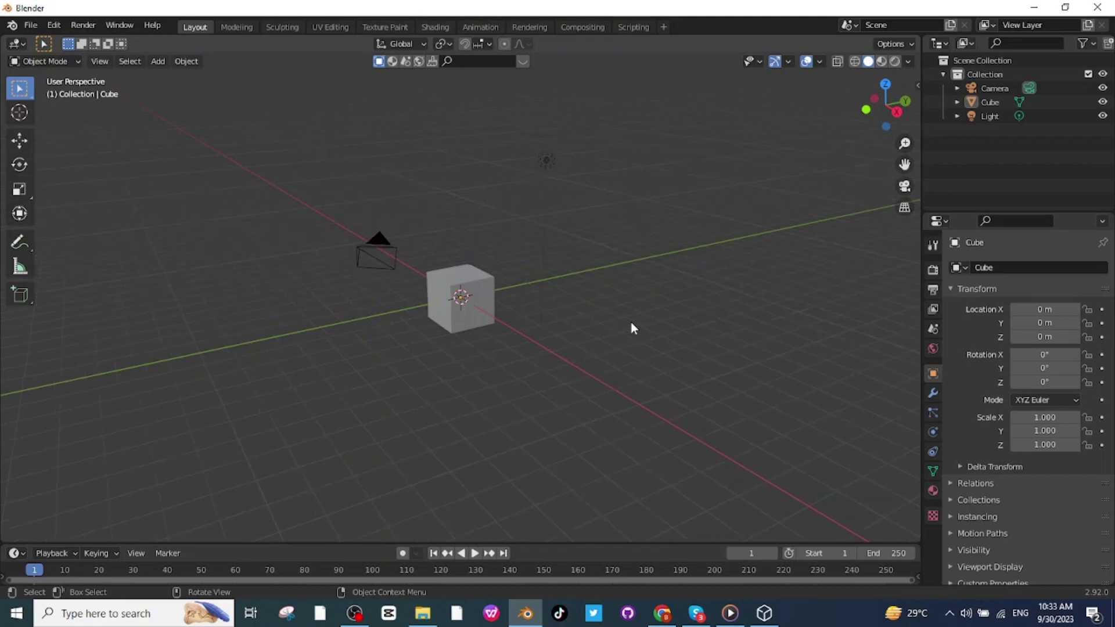
Delete all the default objects from the scene
scroll(631, 322, "up", 4)
left_click_drag(230, 151, 696, 329)
key("Delete")
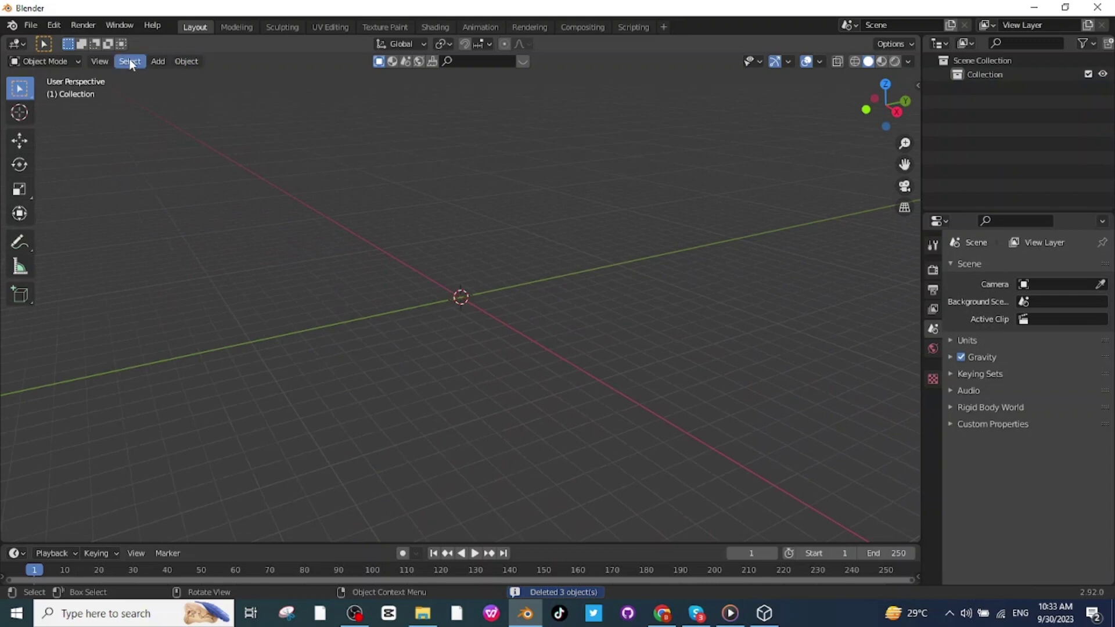
Add a mesh plane at the scene origin
left_click(157, 61)
mouse_move(192, 77)
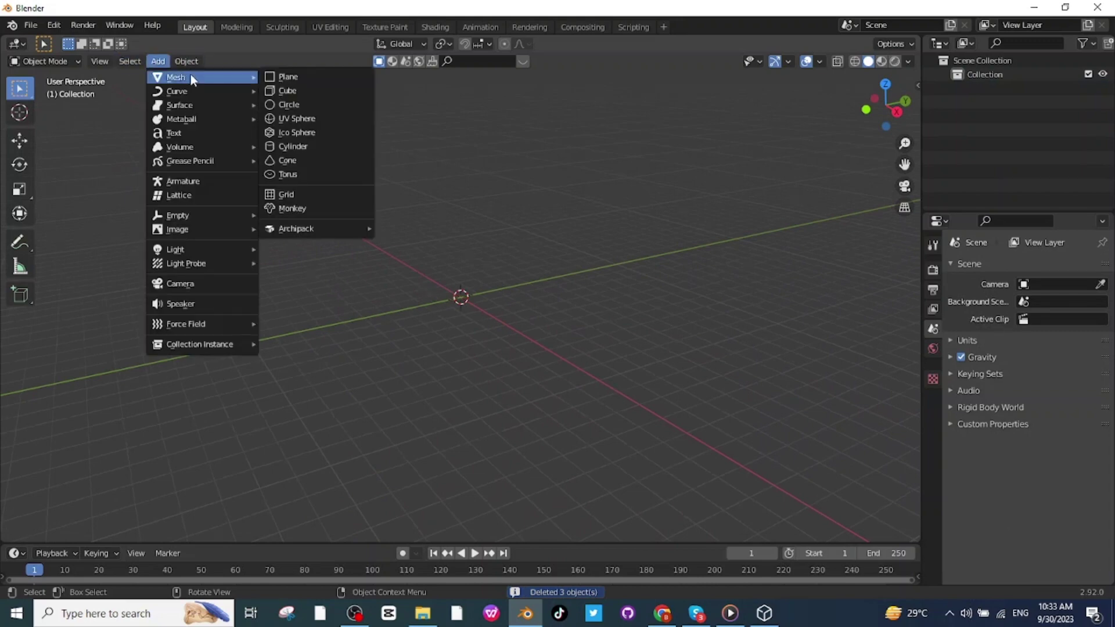
left_click(300, 81)
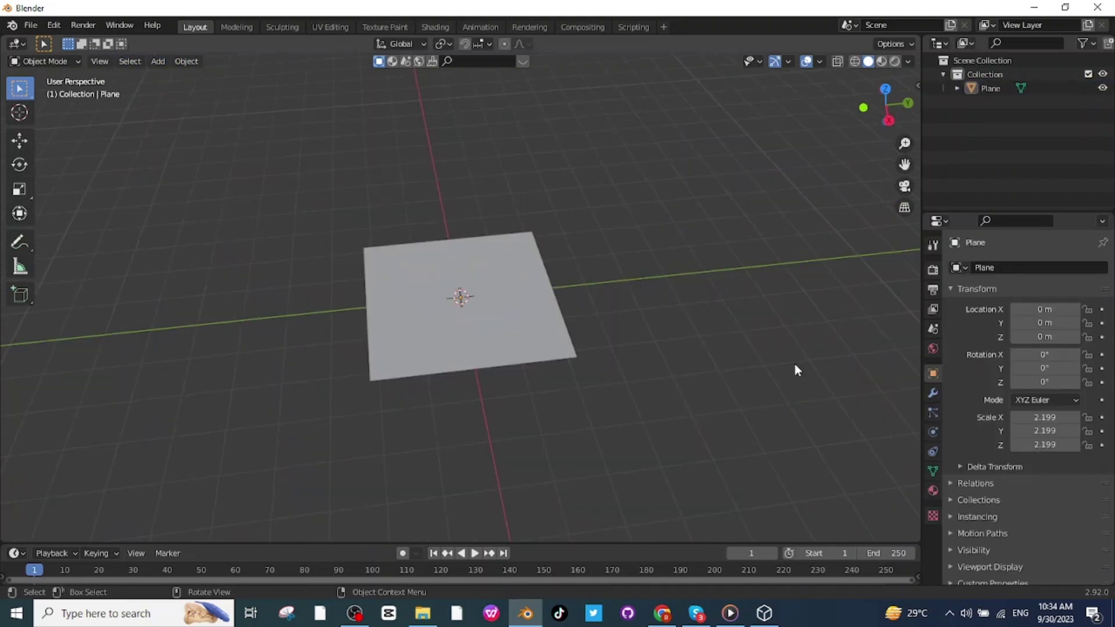
Scale the plane to 9 along X and 7 along Y
left_click(1045, 417)
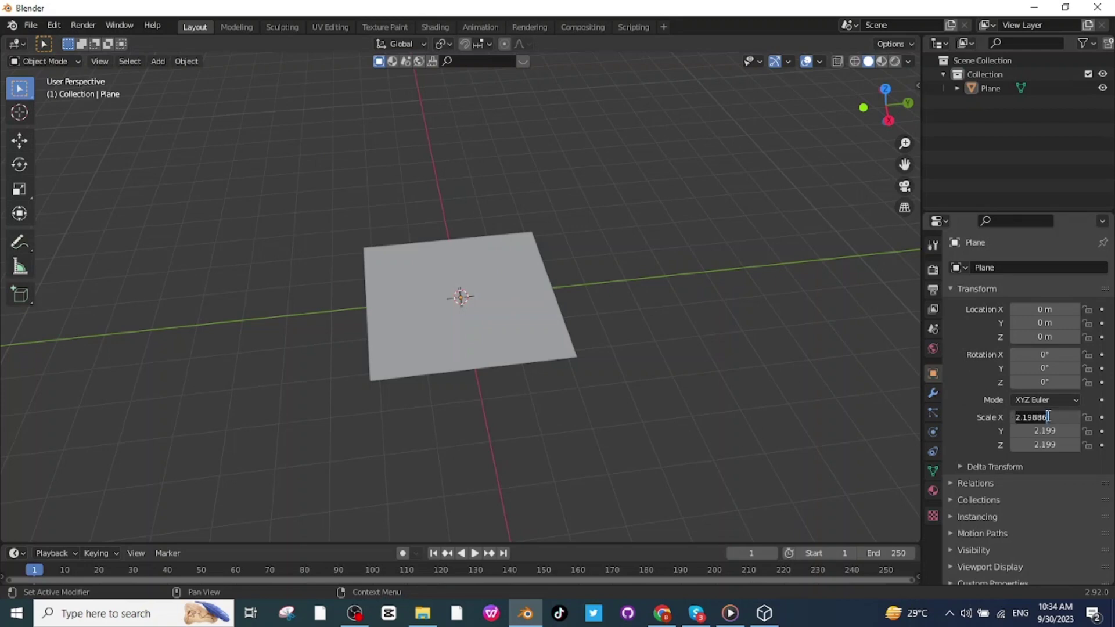
type("9")
key("Return")
left_click(1045, 431)
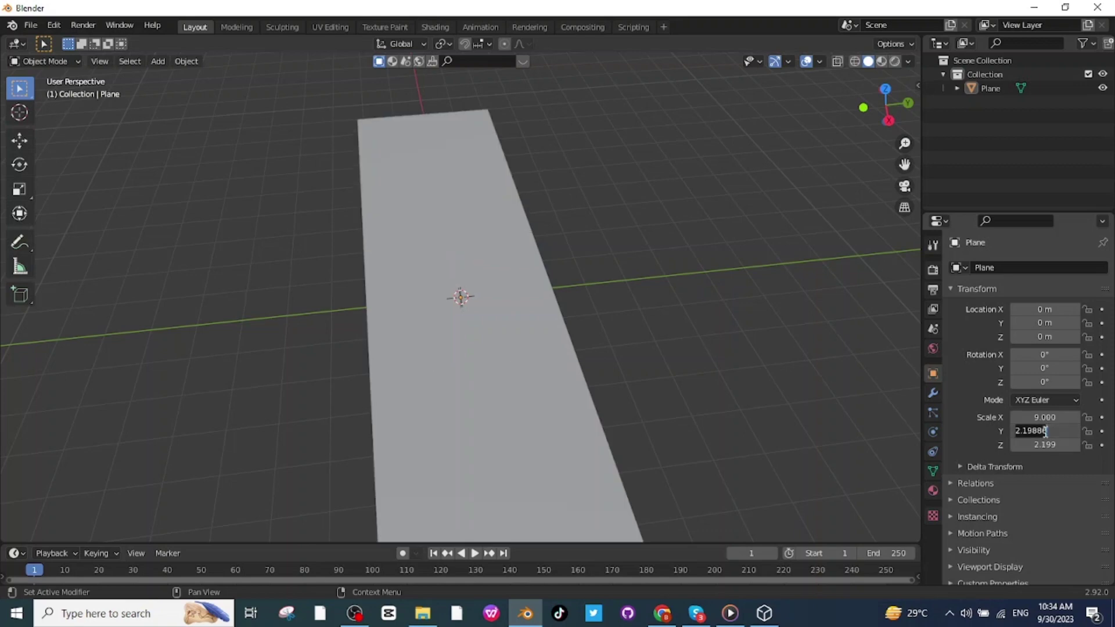
type("7")
key("Return")
In Edit Mode, extrude the plane's back edge and right-hand long edge upward along Z to form two walls
left_click(451, 325)
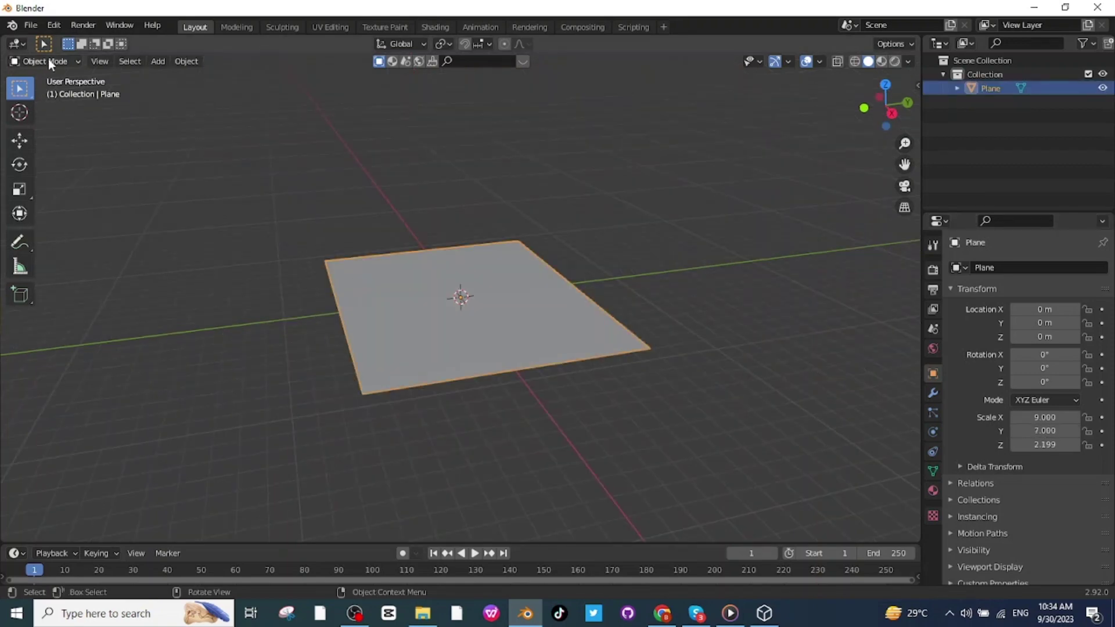
left_click(50, 62)
left_click(48, 87)
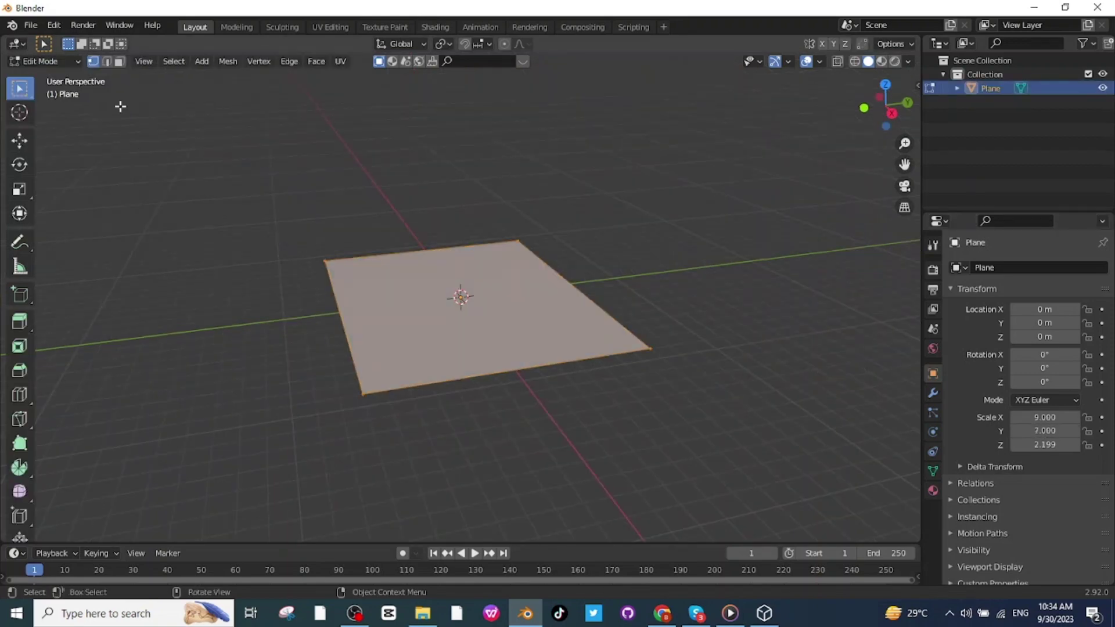
left_click(108, 62)
left_click(581, 287)
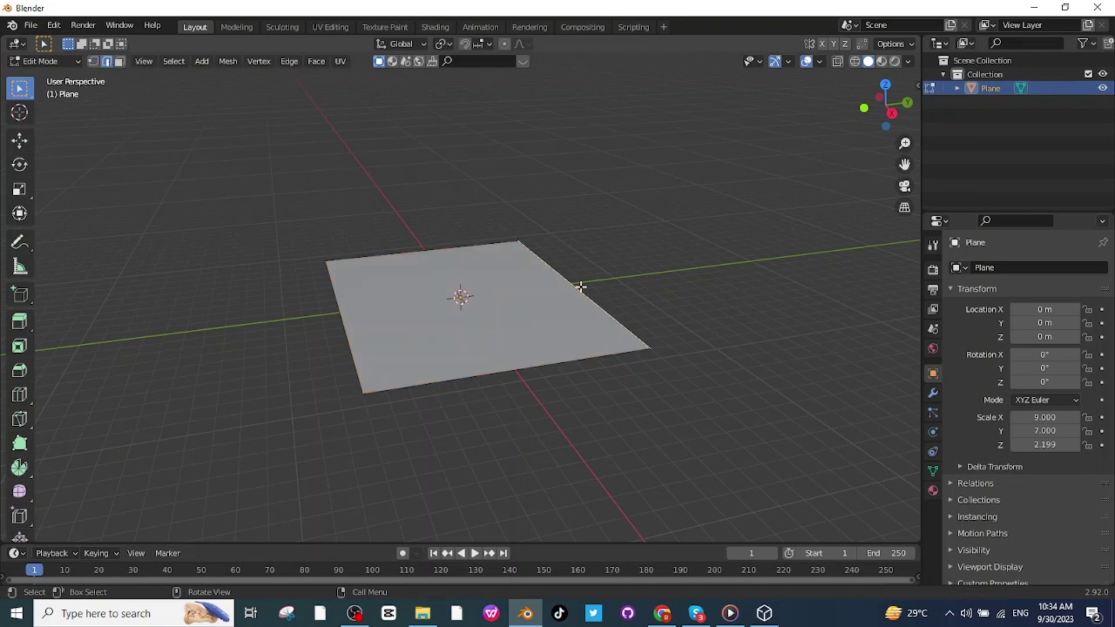
left_click(410, 250)
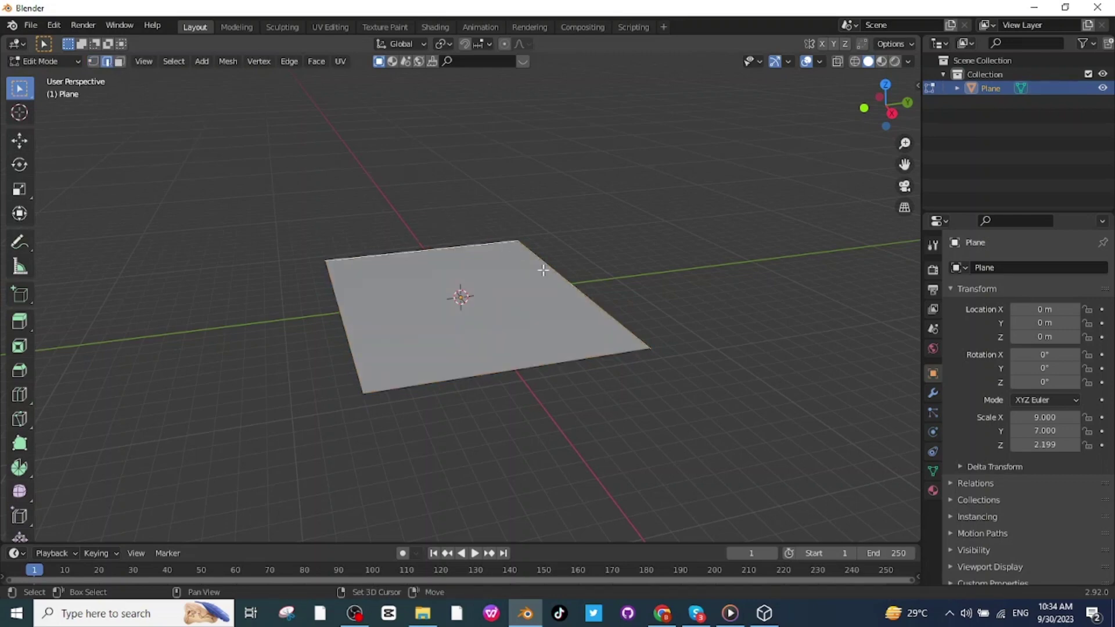
key("e")
key("z")
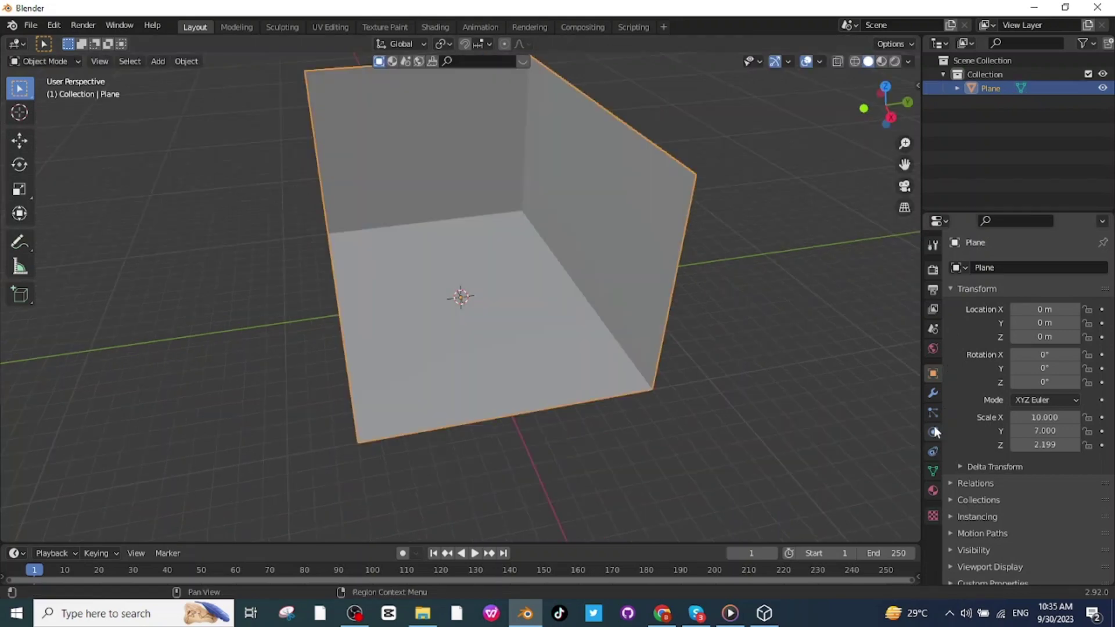
Add a Solidify modifier to the room with a thickness of 0.08 m and Even Thickness enabled
left_click(934, 393)
left_click(996, 267)
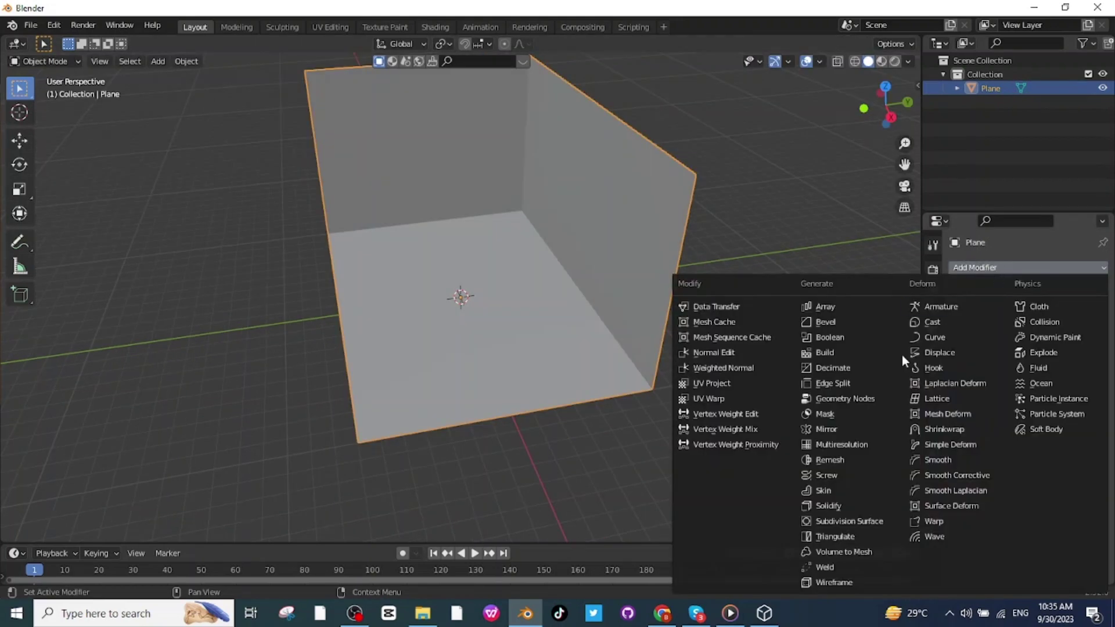
left_click(837, 506)
left_click(1089, 330)
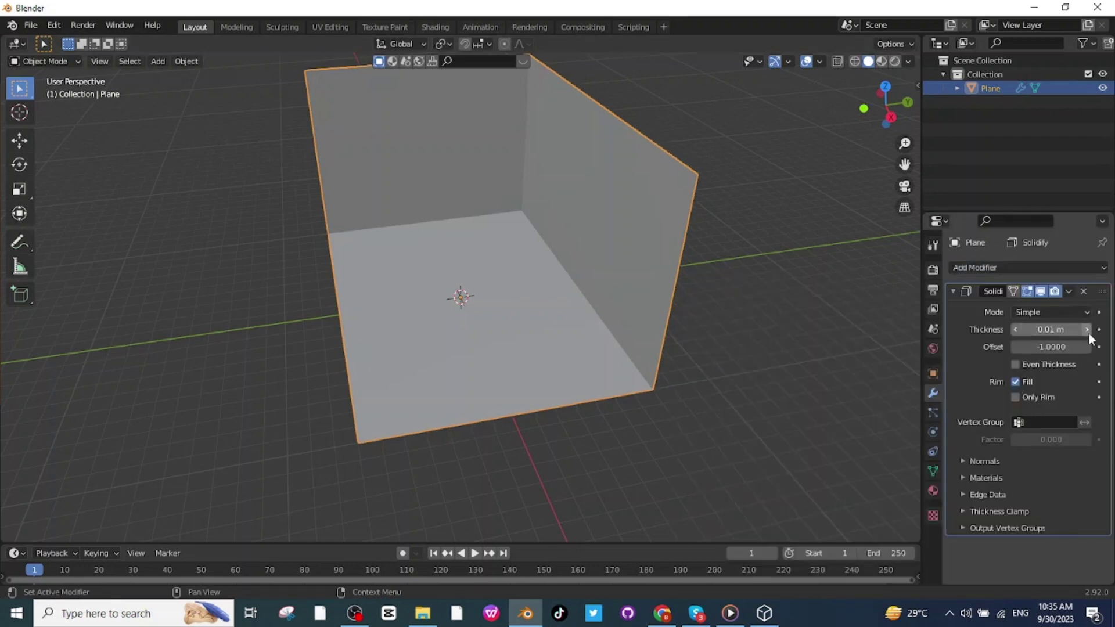
left_click(1089, 330)
left_click(1088, 333)
left_click(1089, 332)
left_click(1089, 332)
left_click(1088, 333)
left_click(1089, 332)
middle_click_drag(748, 359, 755, 407)
left_click(1019, 365)
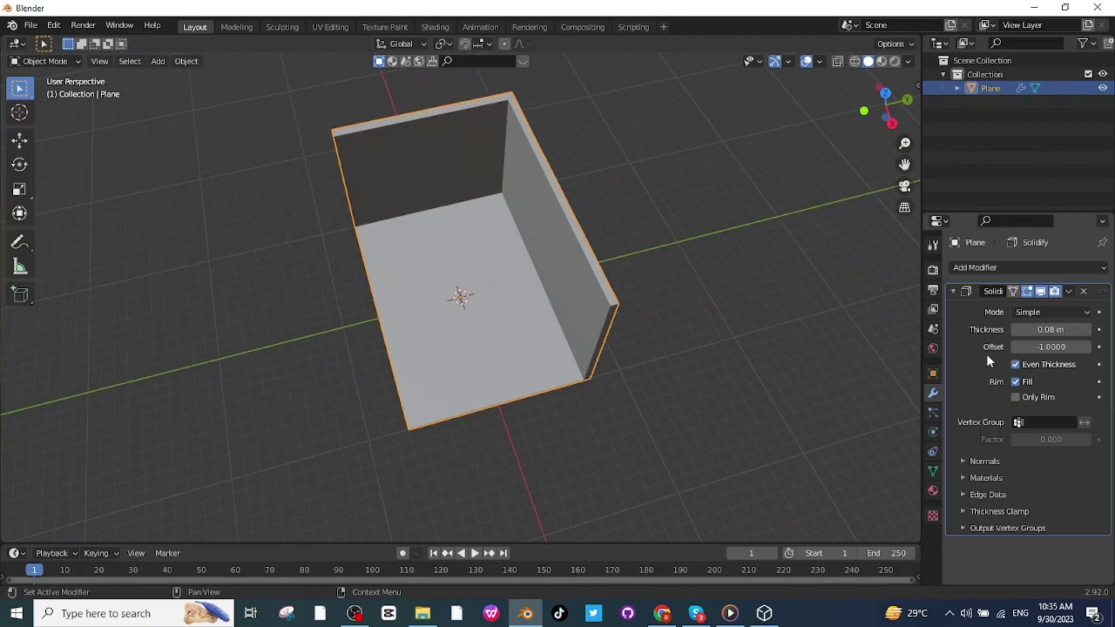
Apply the Solidify modifier to the room mesh
left_click(790, 299)
middle_click_drag(790, 300, 768, 221)
left_click(1067, 291)
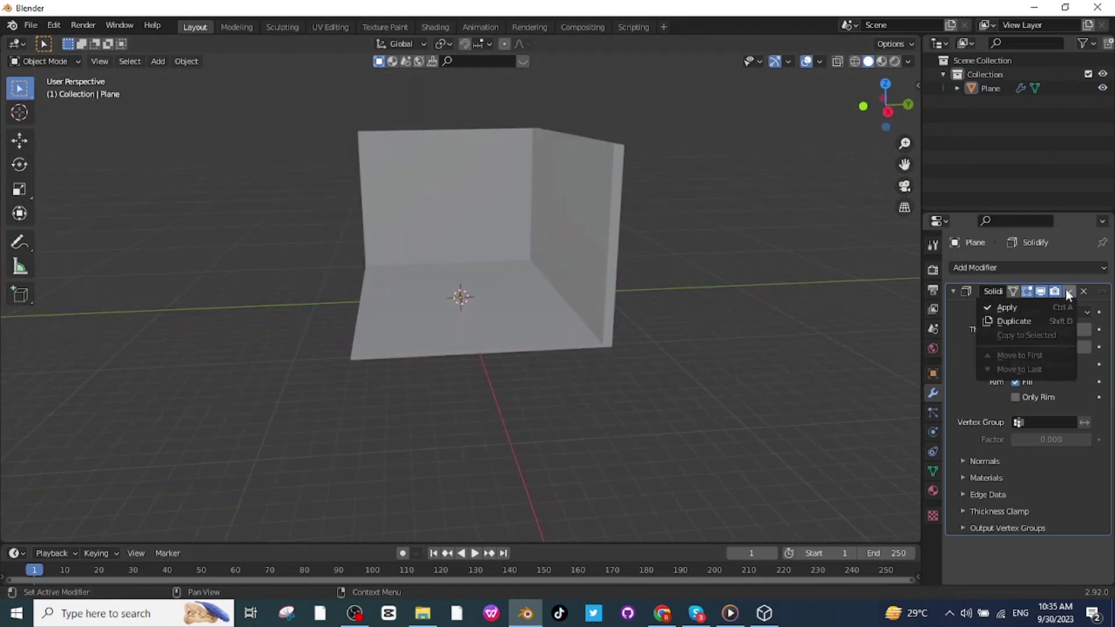
left_click(1034, 307)
In Edit Mode, add two vertical loop cuts to the back wall, one near each side of the planned window
left_click(583, 236)
middle_click_drag(583, 236, 725, 209)
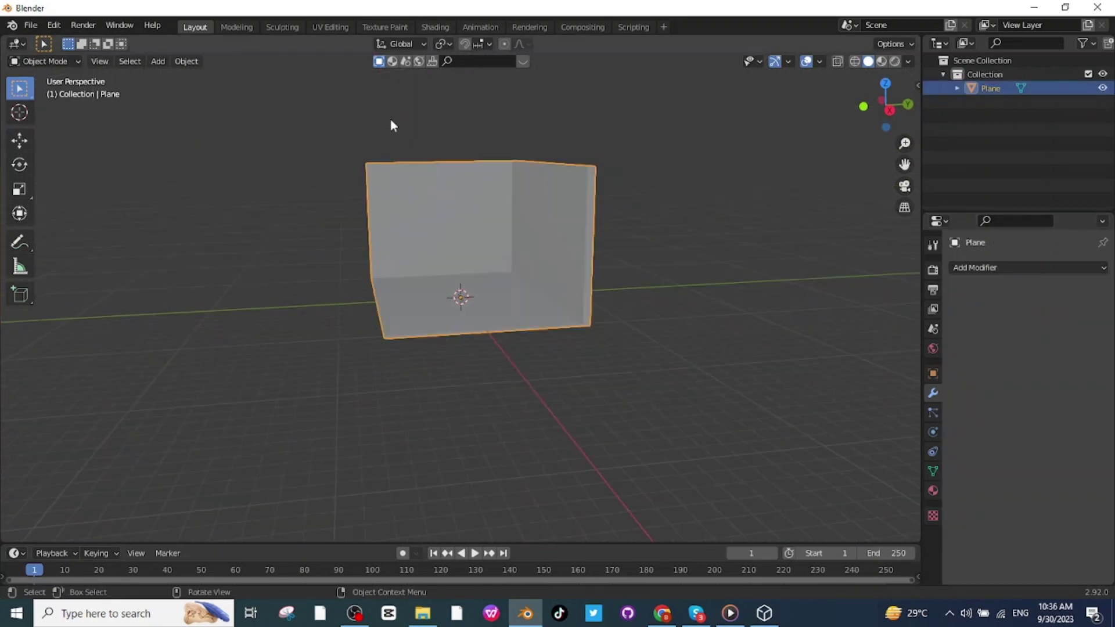
left_click(39, 58)
left_click(36, 89)
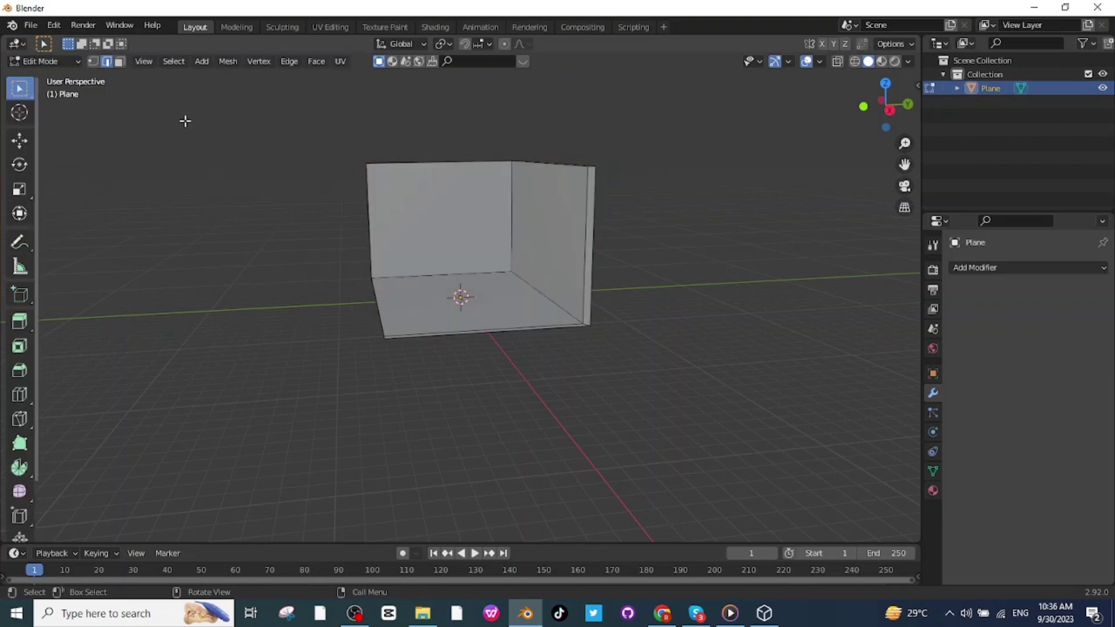
scroll(661, 270, "up", 5)
scroll(654, 267, "down", 4)
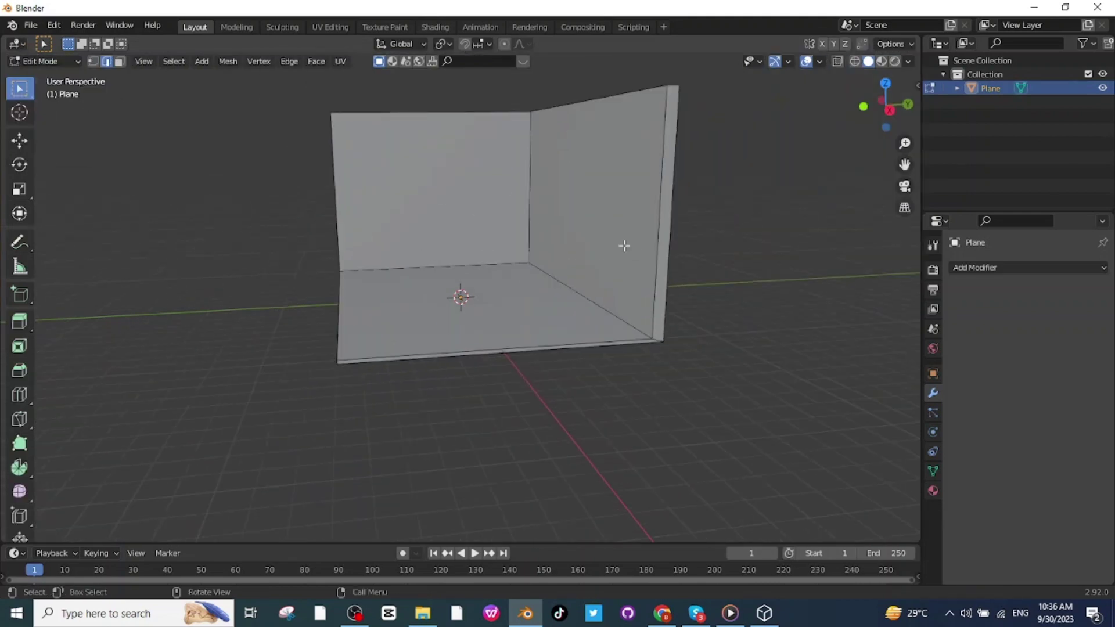
key("ctrl")
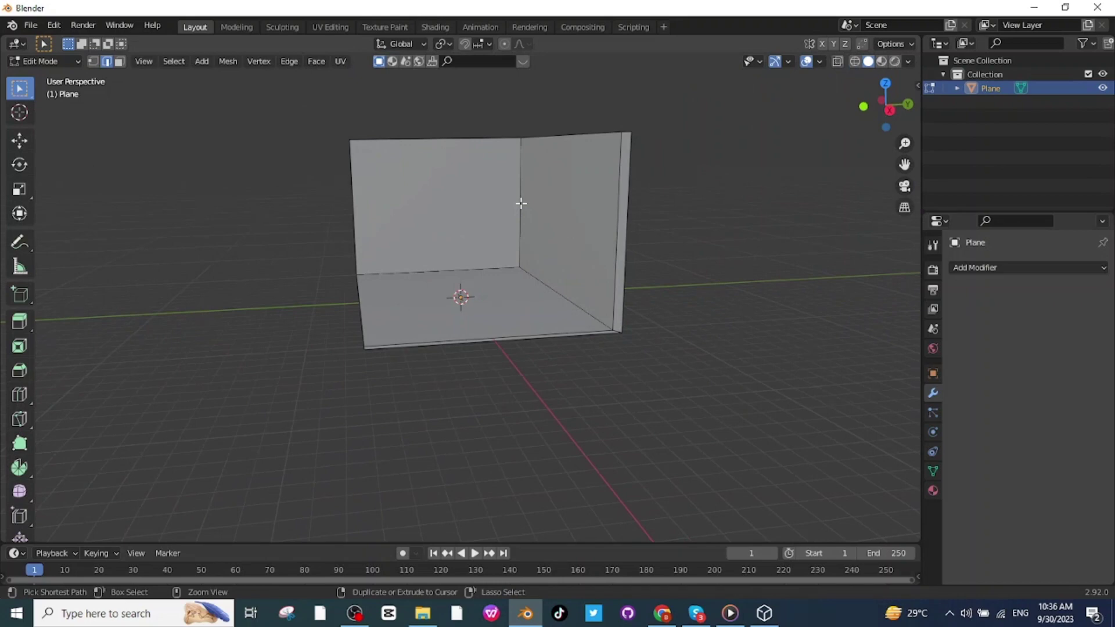
key("ctrl+r")
left_click(445, 146)
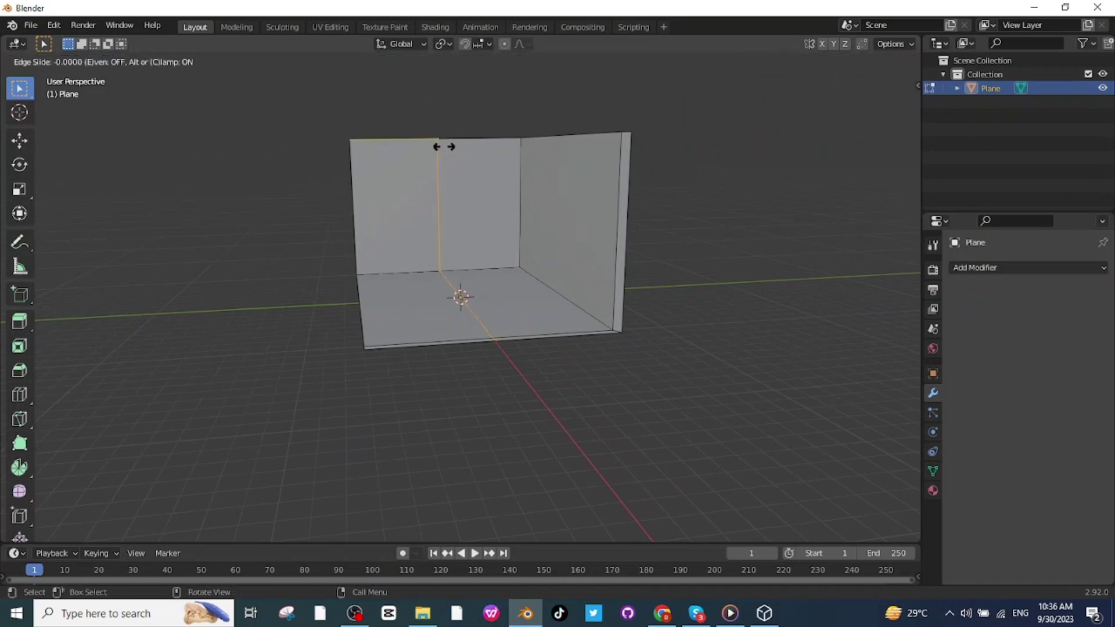
left_click(391, 157)
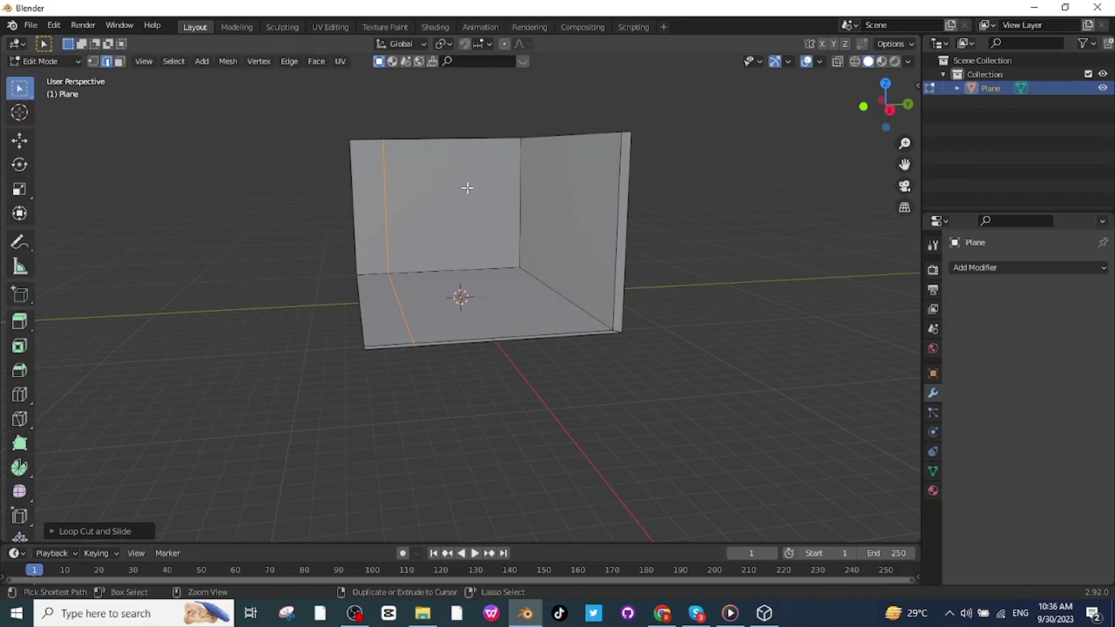
key("ctrl+r")
left_click(444, 149)
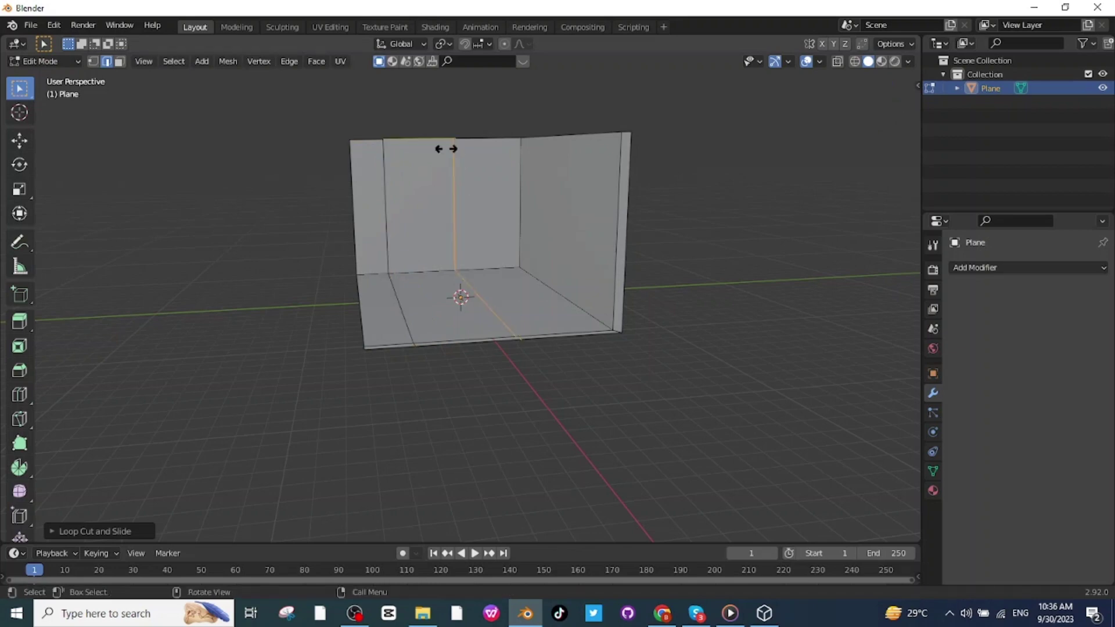
left_click(483, 161)
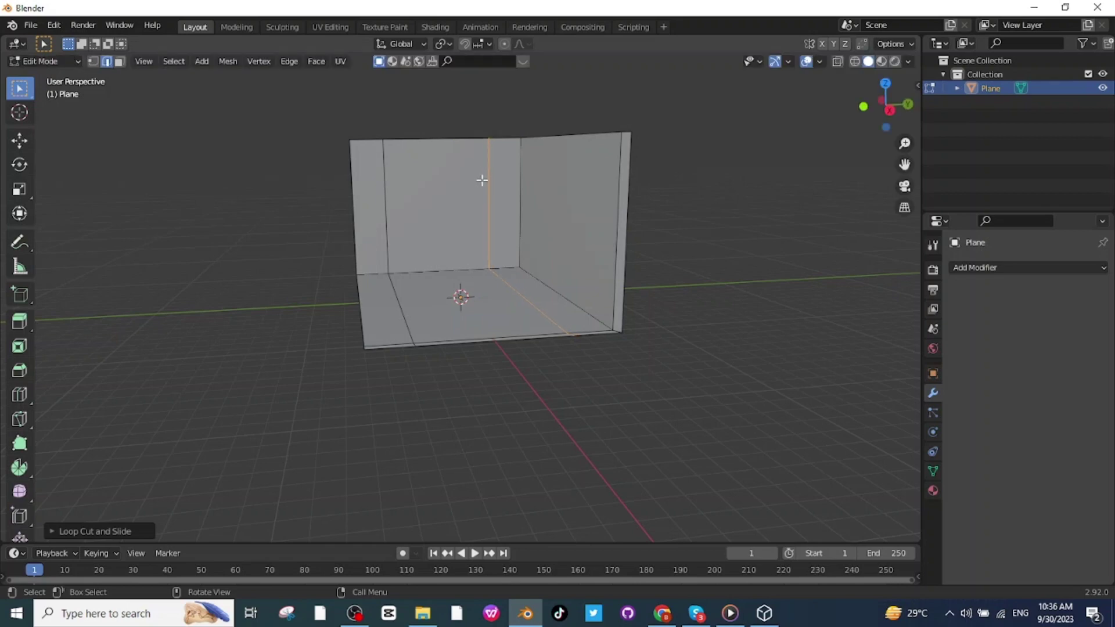
Add two horizontal loop cuts around the walls, one just below the top edge and one a little above the floor
key("ctrl+r")
left_click(481, 180)
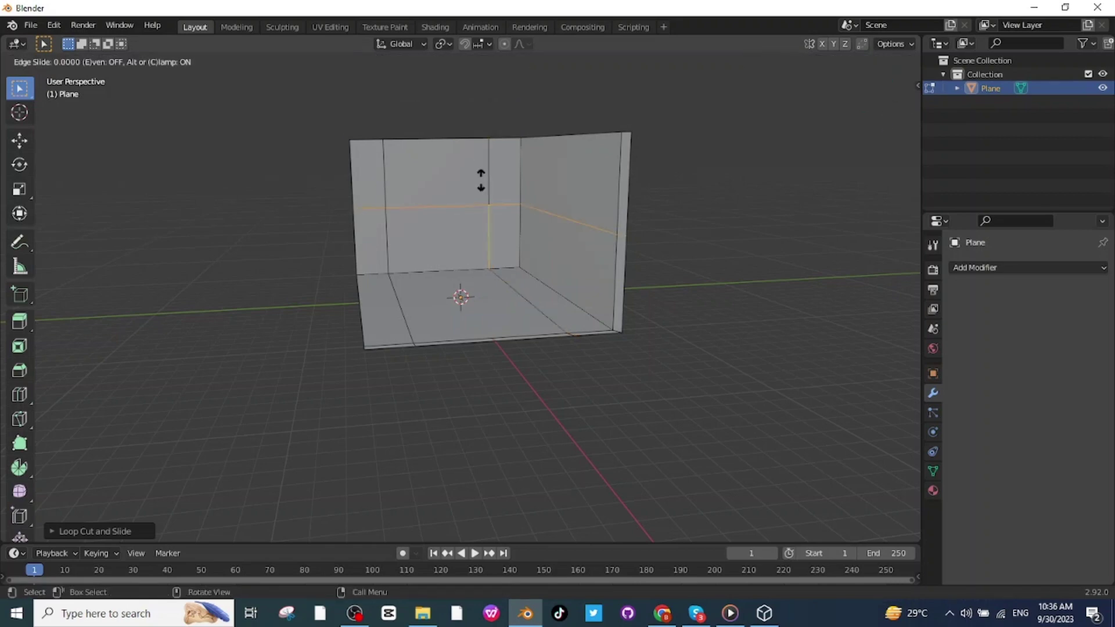
left_click(483, 135)
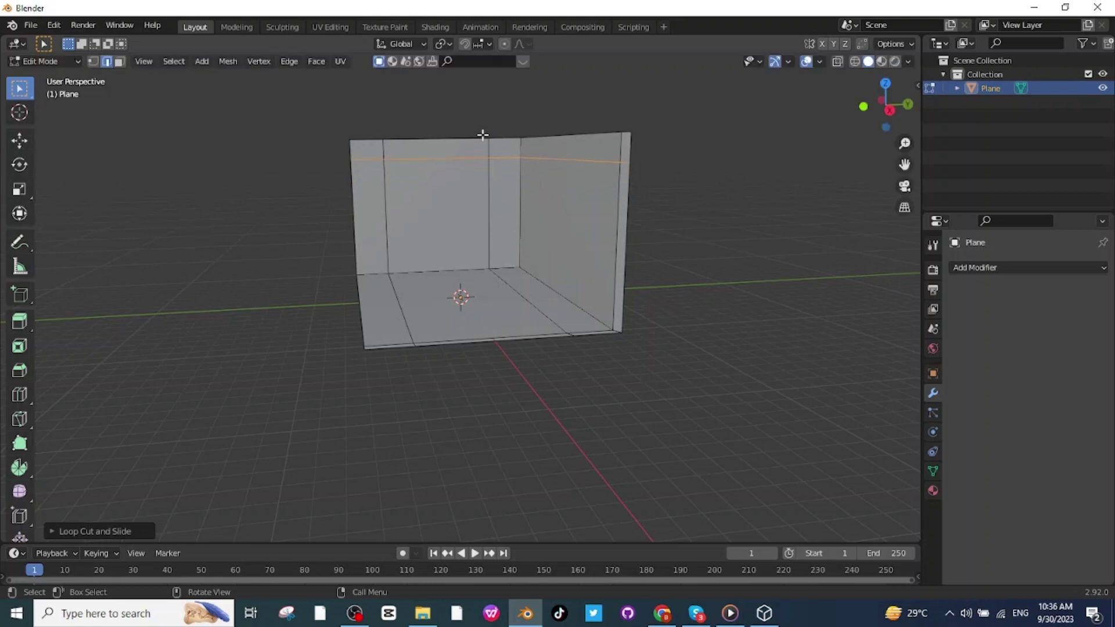
key("ctrl+r")
left_click(485, 194)
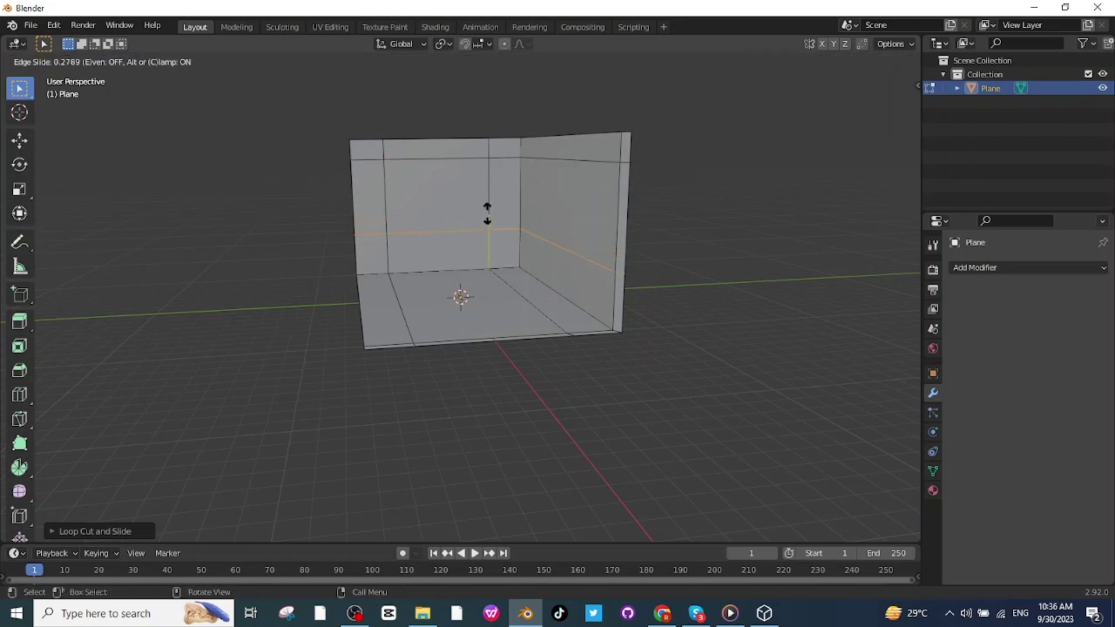
left_click(488, 220)
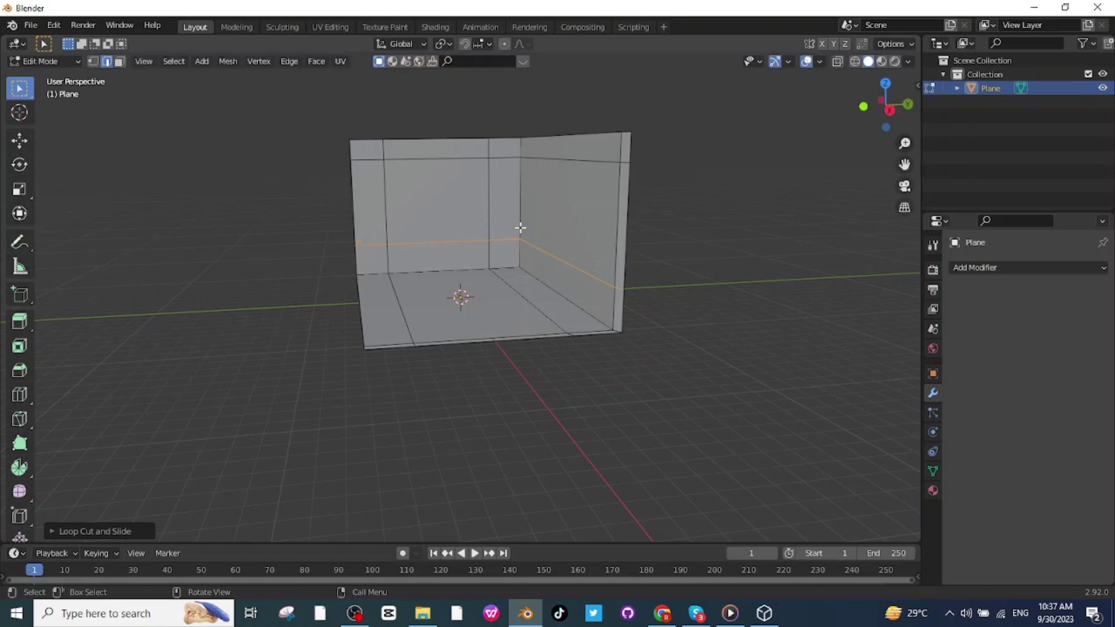
Delete the inner and outer faces in the middle of the back wall to cut a window opening
left_click(117, 63)
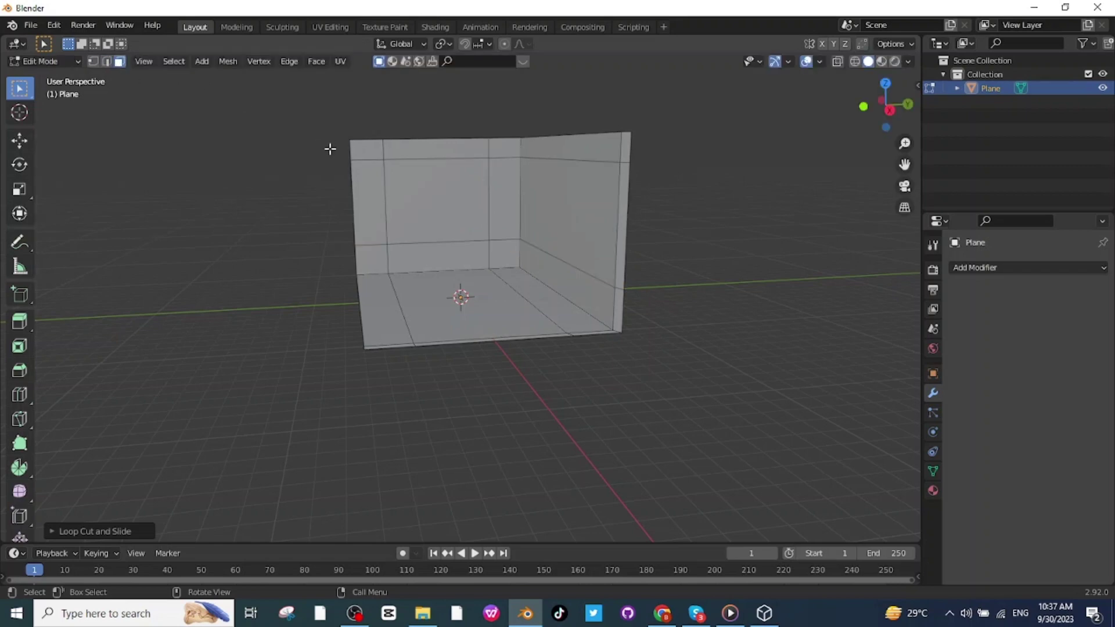
left_click(421, 193)
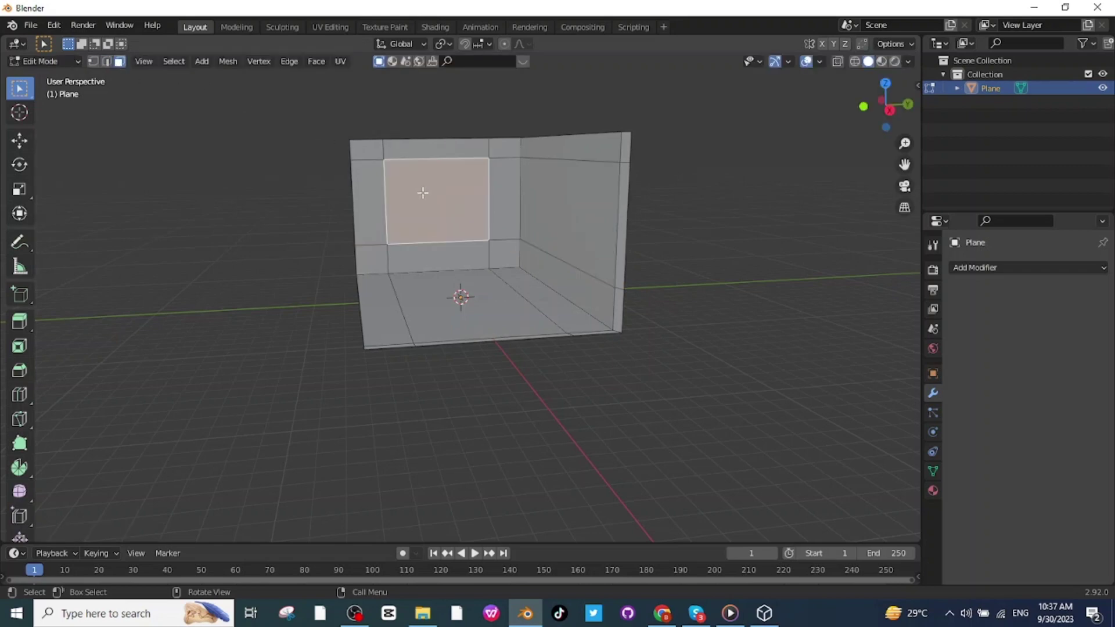
key("x")
left_click(384, 190)
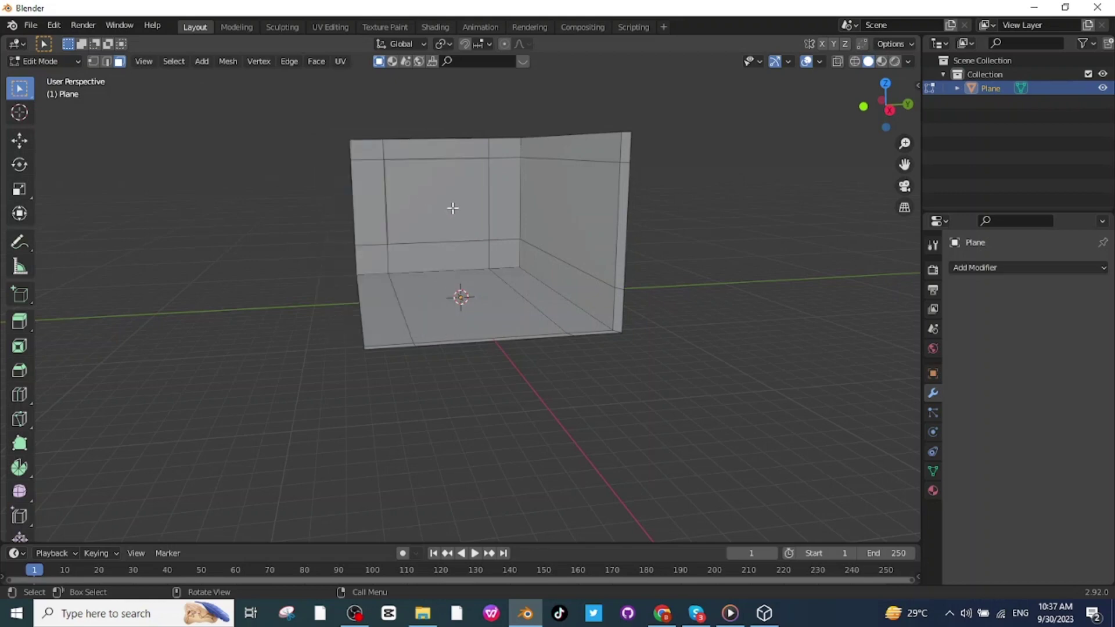
left_click(449, 208)
key("x")
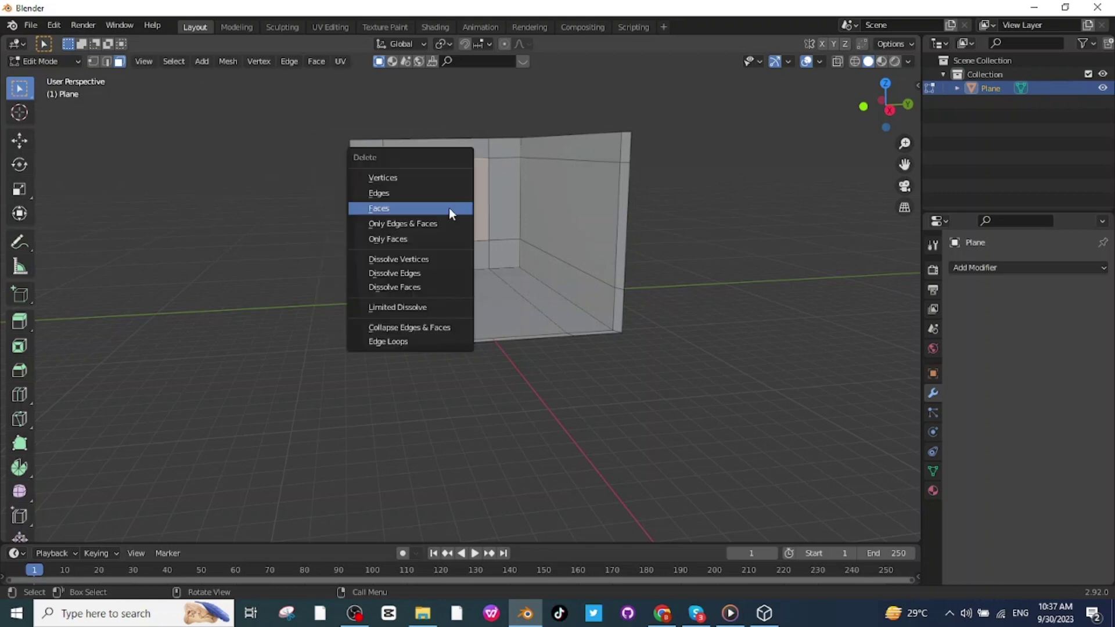
left_click(404, 209)
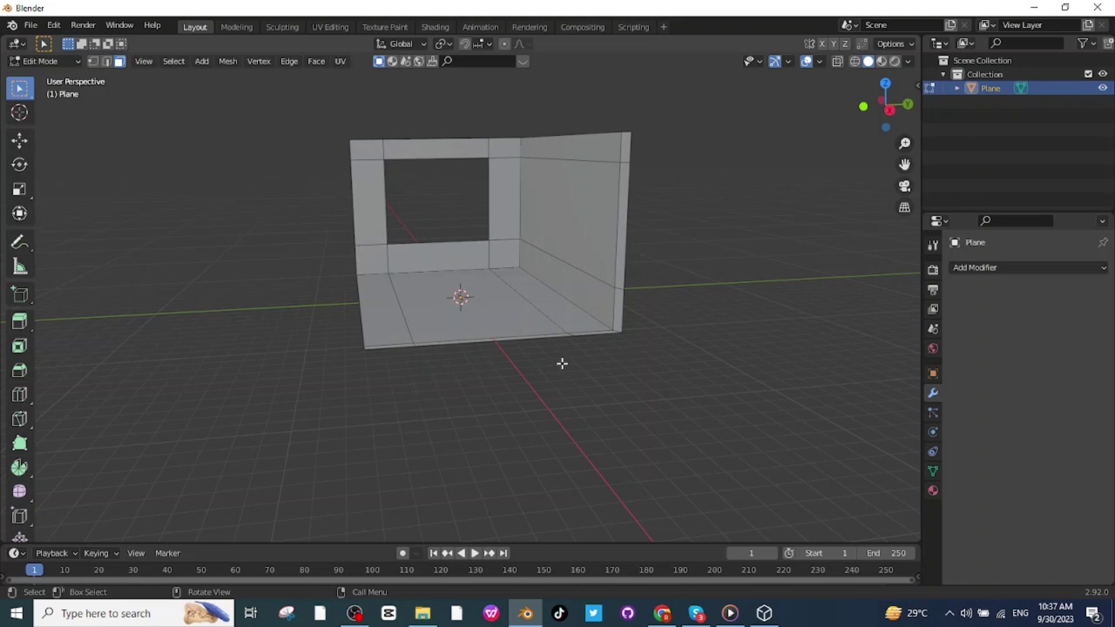
Return to Object Mode and deselect the room
middle_click_drag(562, 363, 562, 391)
scroll(398, 182, "up", 3)
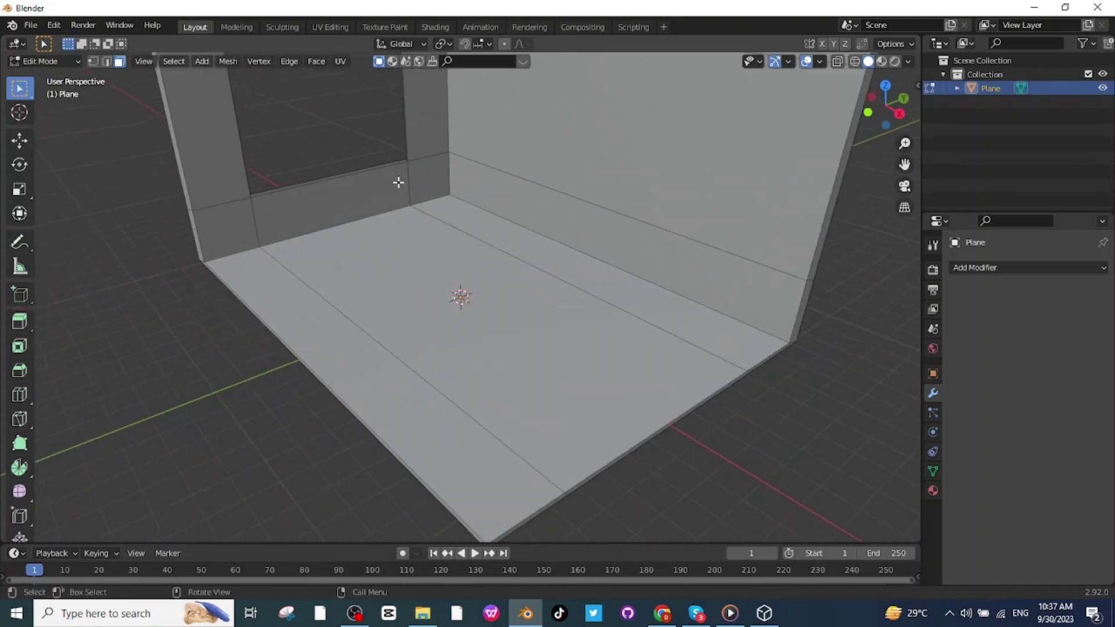
scroll(401, 185, "down", 5)
left_click(37, 61)
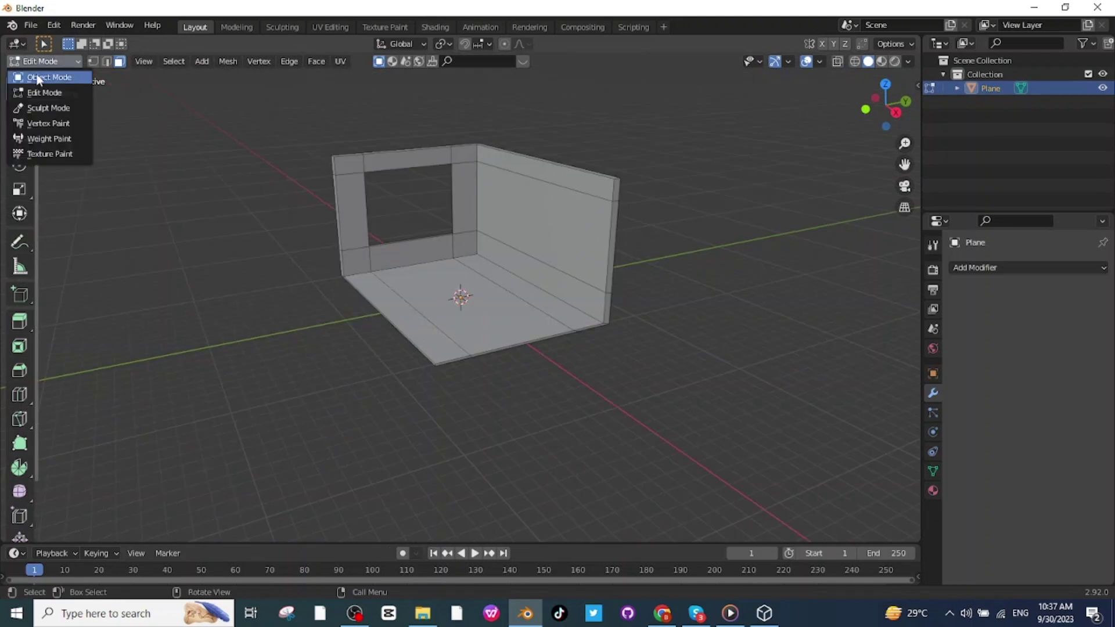
left_click(46, 72)
left_click(700, 272)
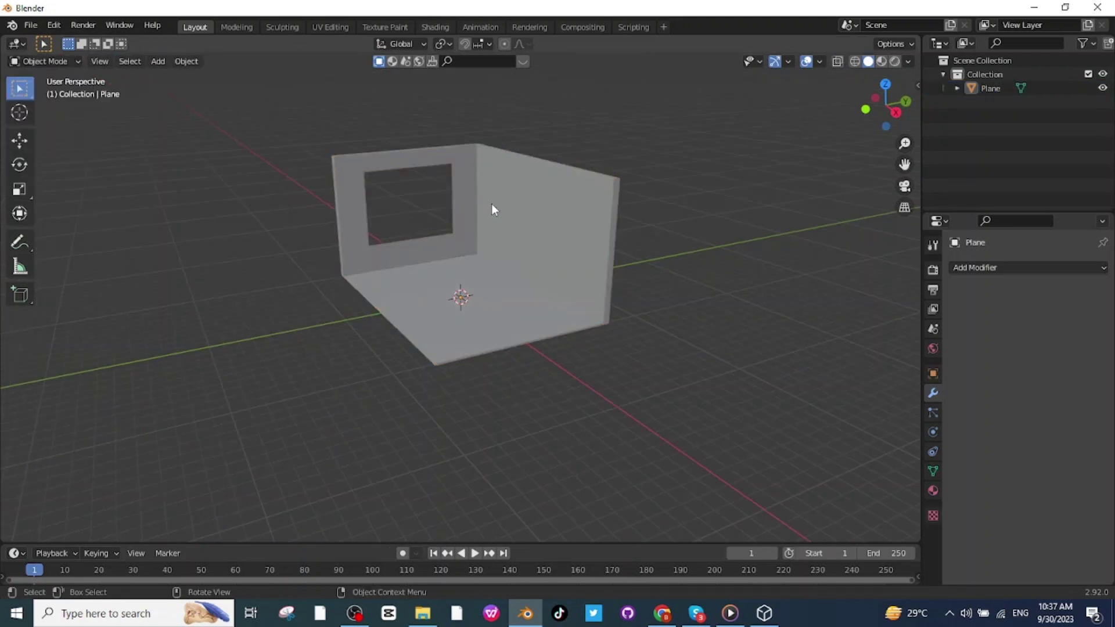
scroll(477, 226, "up", 3)
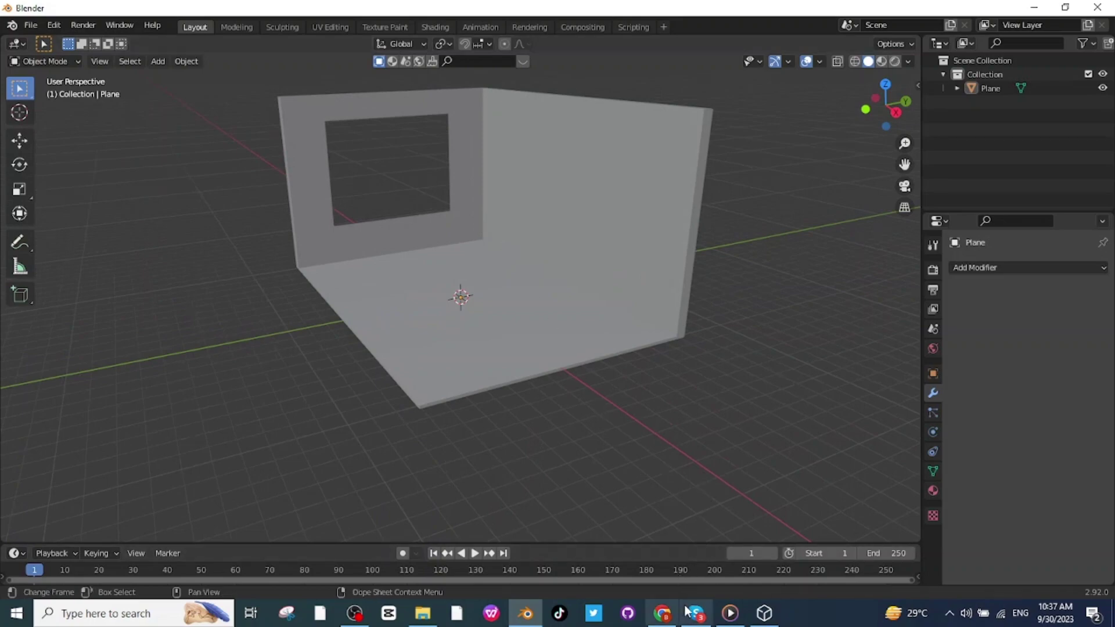
Switch to Chrome, leave the grey fabric sofa's download page and browse the sofa models listed on Sketchfab
left_click(662, 613)
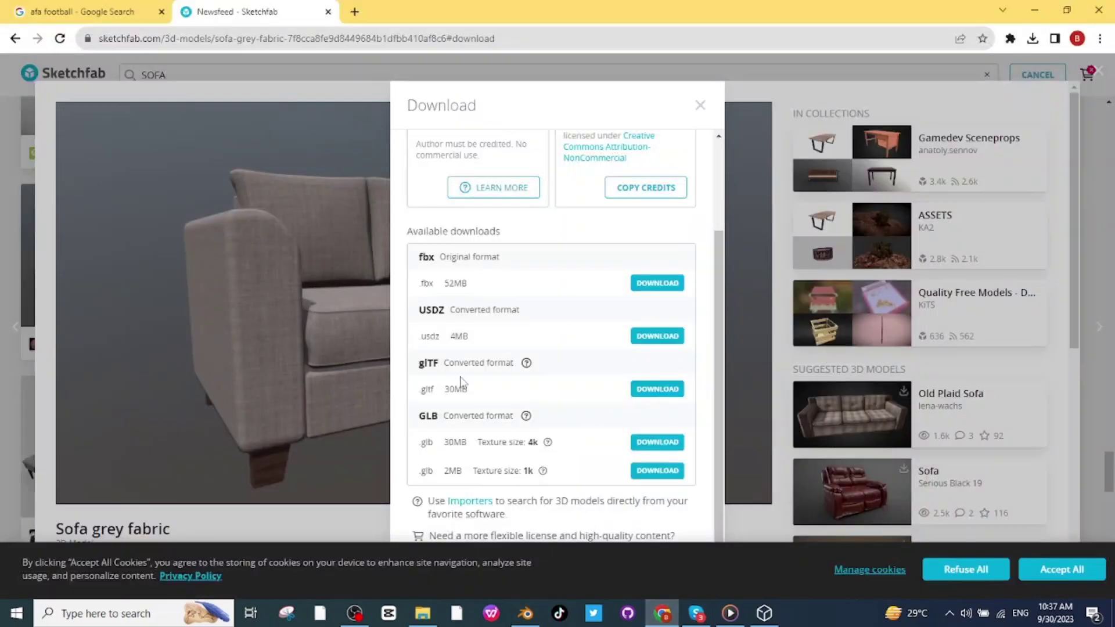
left_click(700, 105)
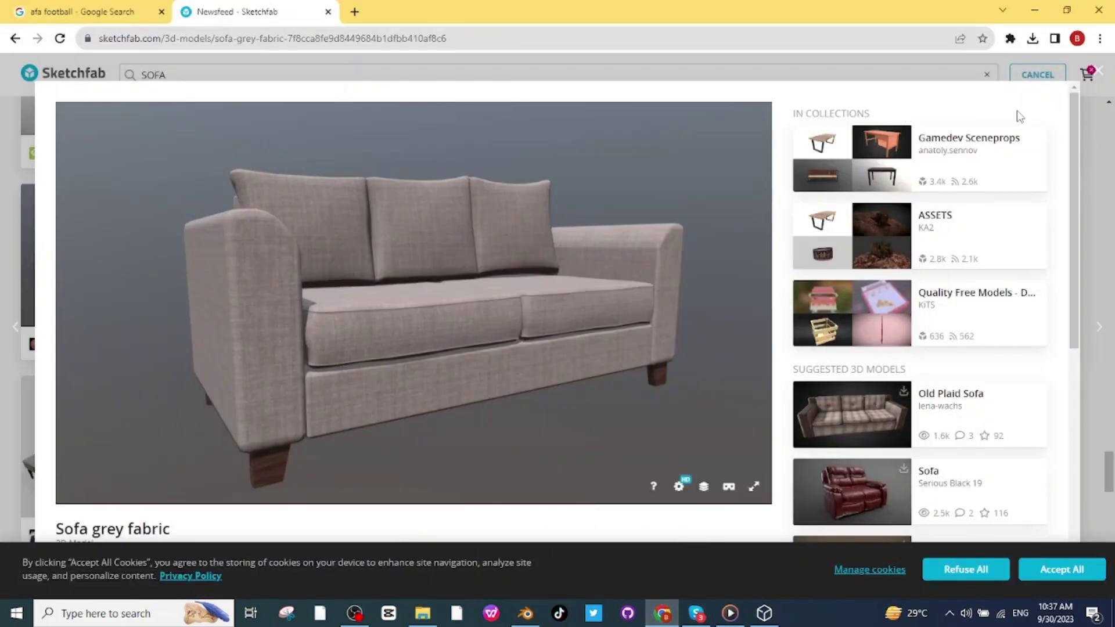
left_click(1092, 71)
scroll(535, 224, "down", 5)
scroll(535, 225, "up", 10)
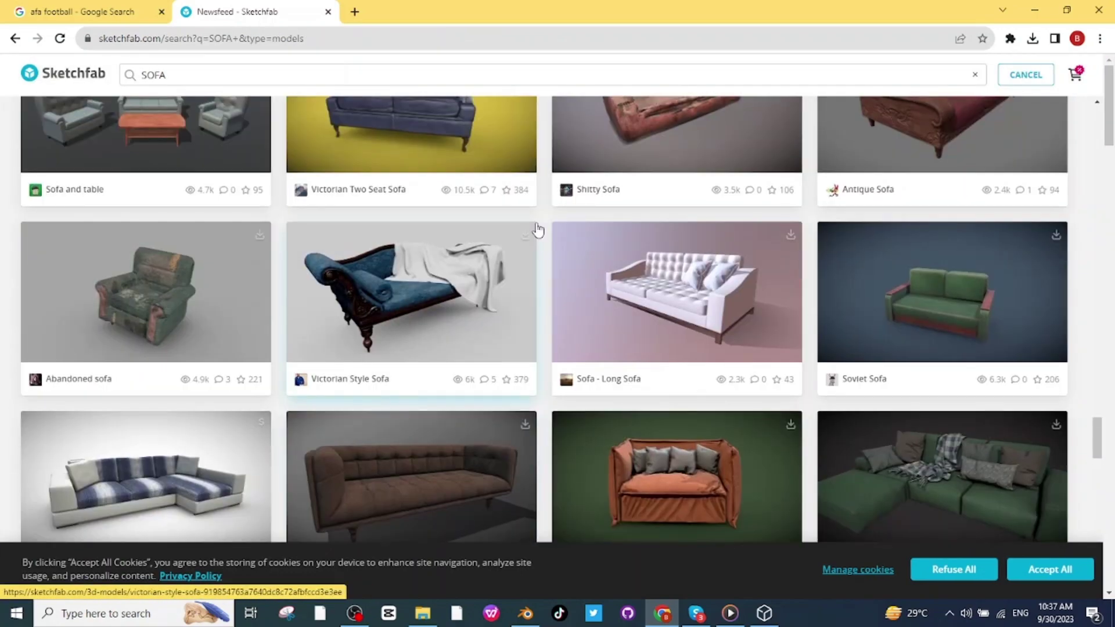
scroll(537, 230, "up", 3)
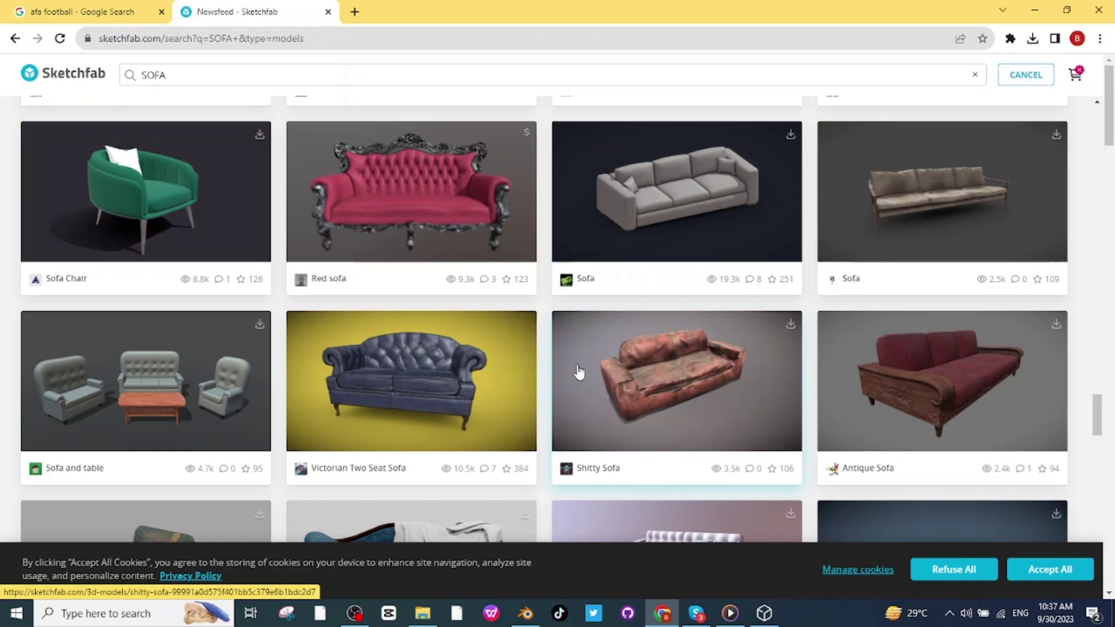
Switch back to Blender and import TABLE CHAIR.glb from the HOME OFFICE folder in Downloads as glTF 2.0
left_click(526, 613)
left_click(30, 25)
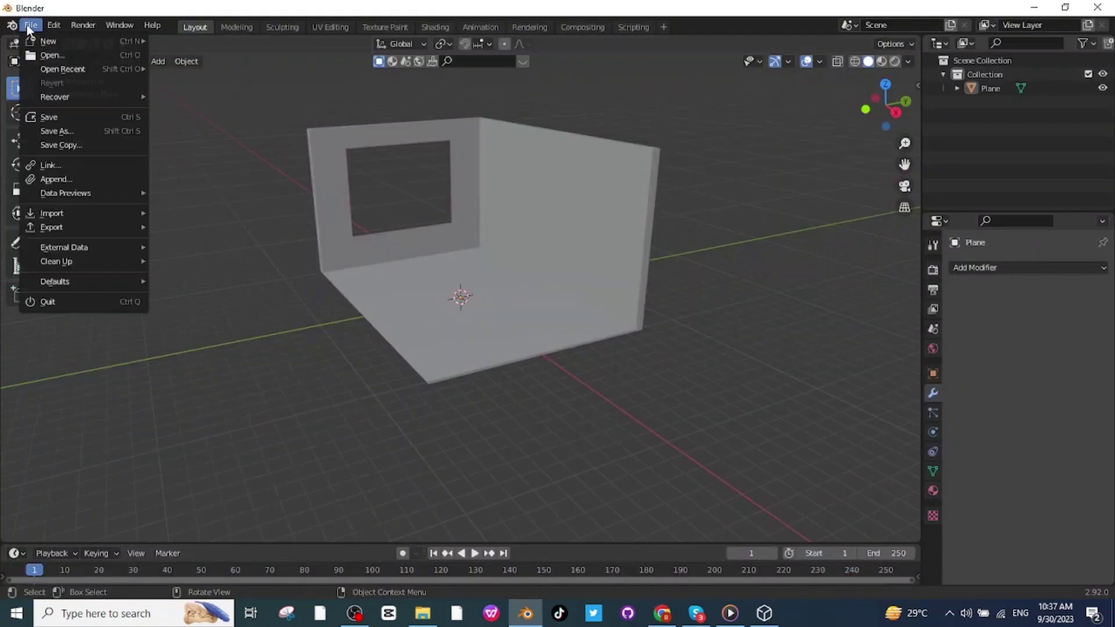
mouse_move(68, 215)
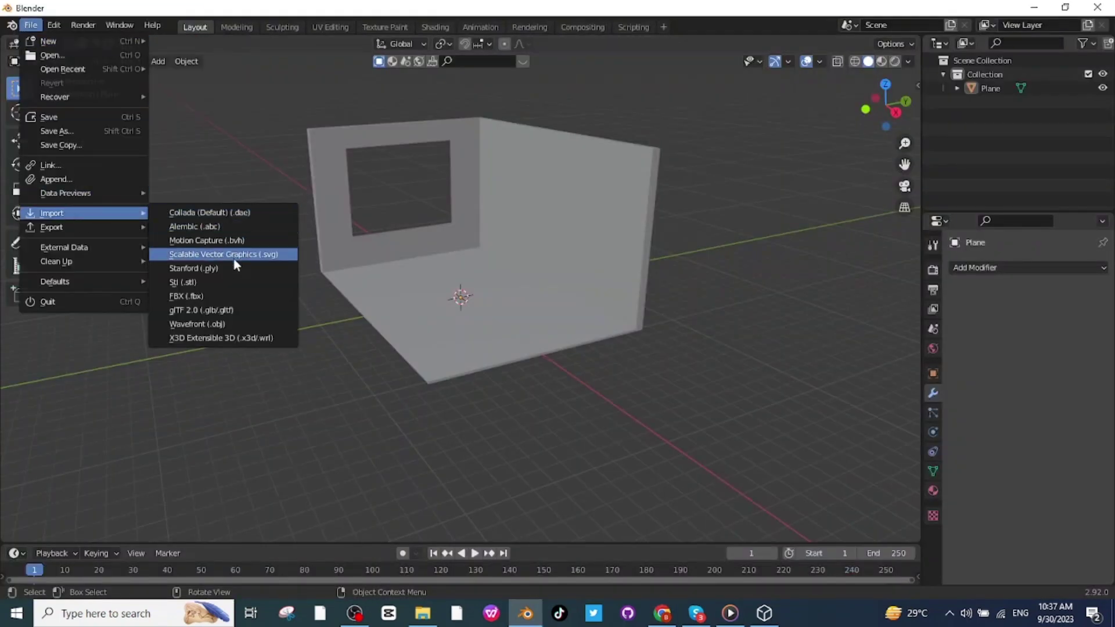
left_click(215, 311)
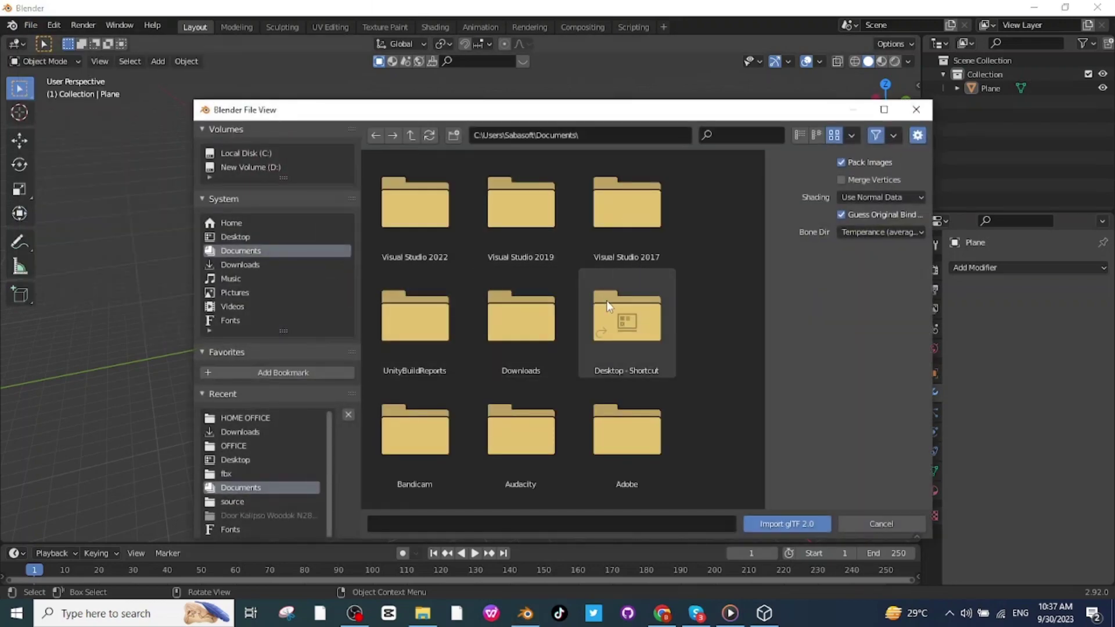
left_click(253, 262)
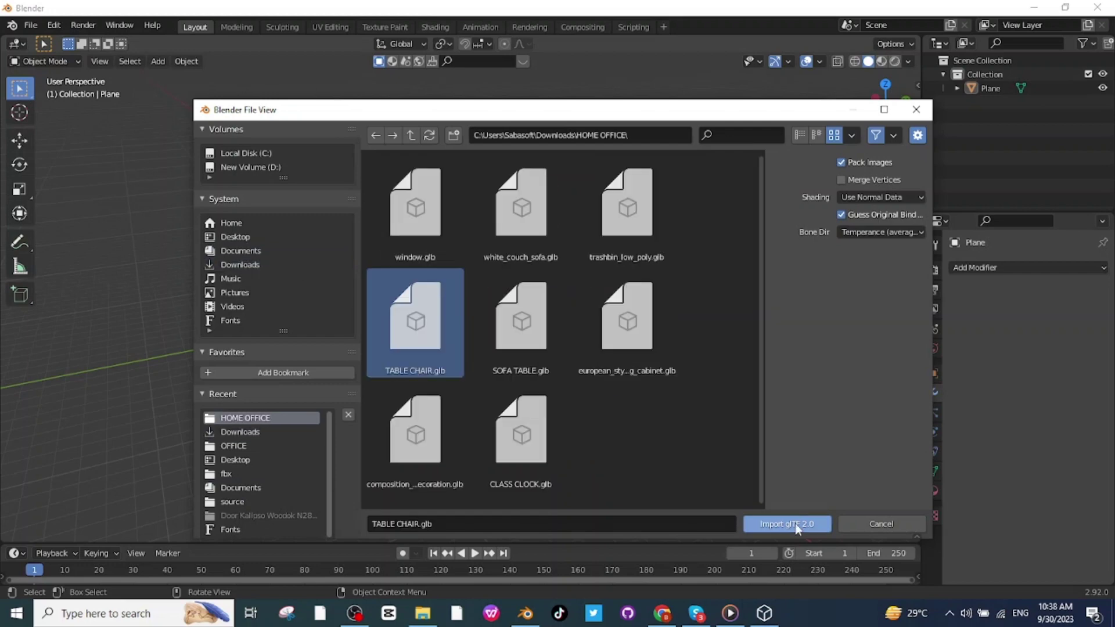
left_click(796, 525)
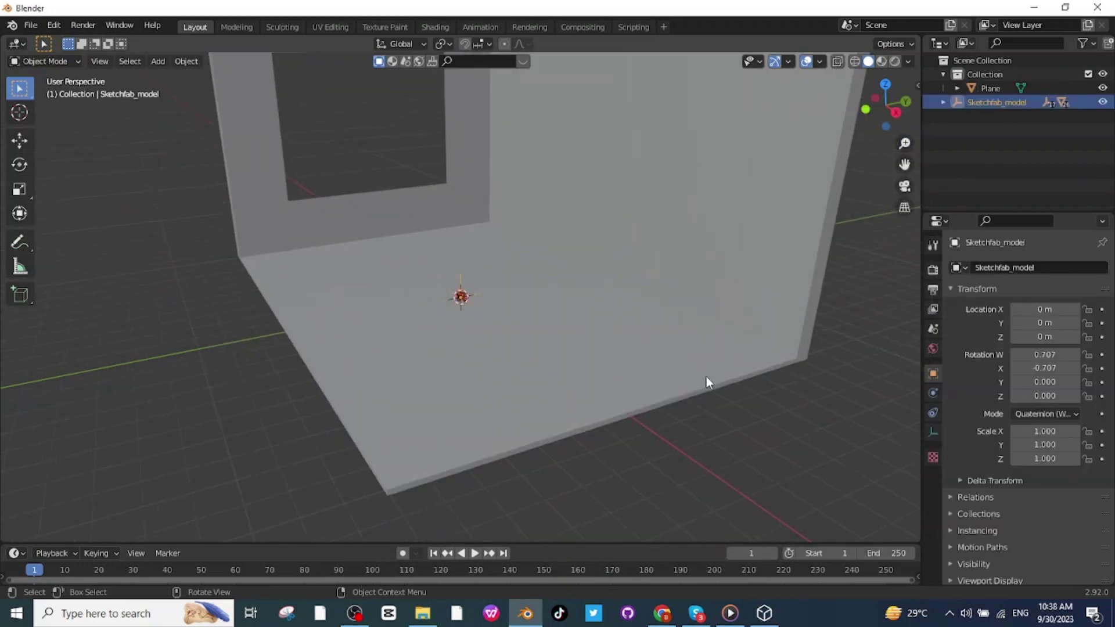
Scale the imported desk and chair set up uniformly to about 25.8 so it fits the room
key("s")
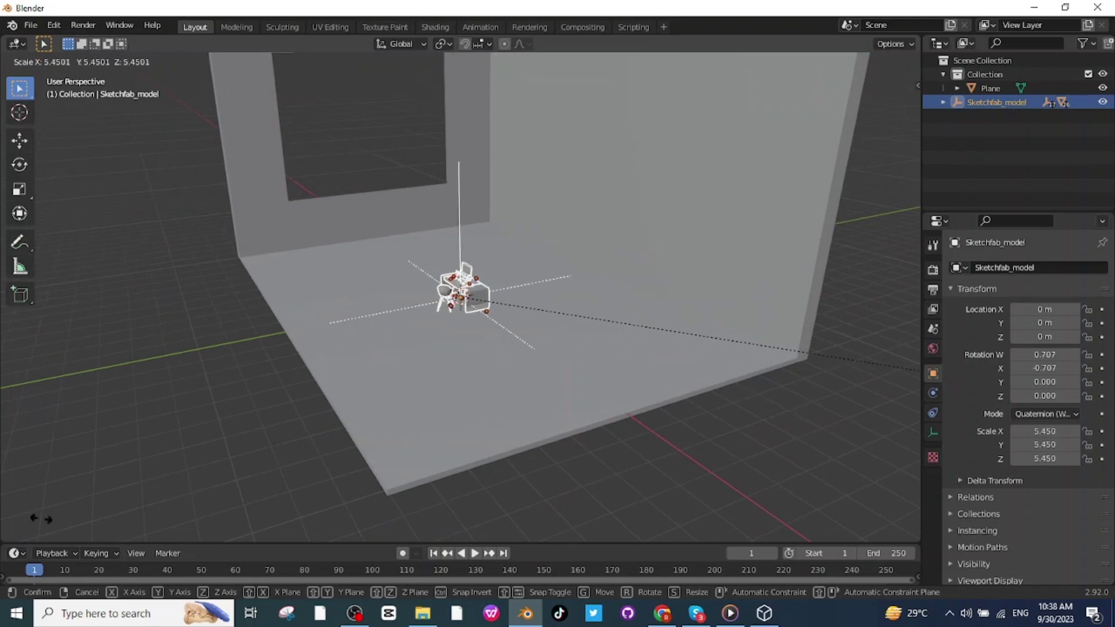
left_click(269, 512)
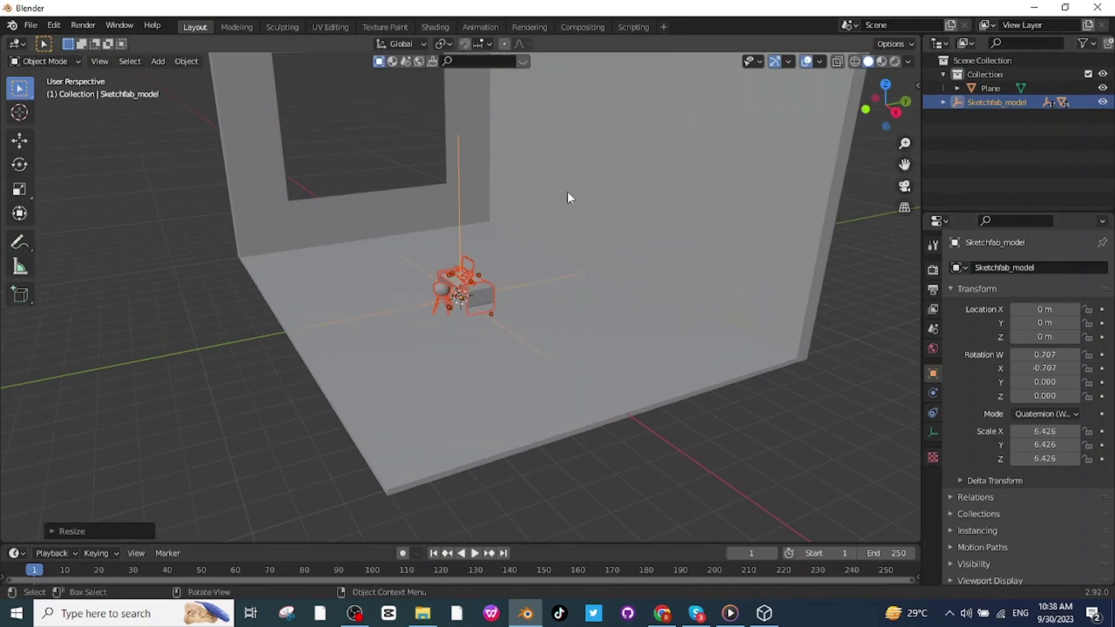
key("s")
left_click(49, 345)
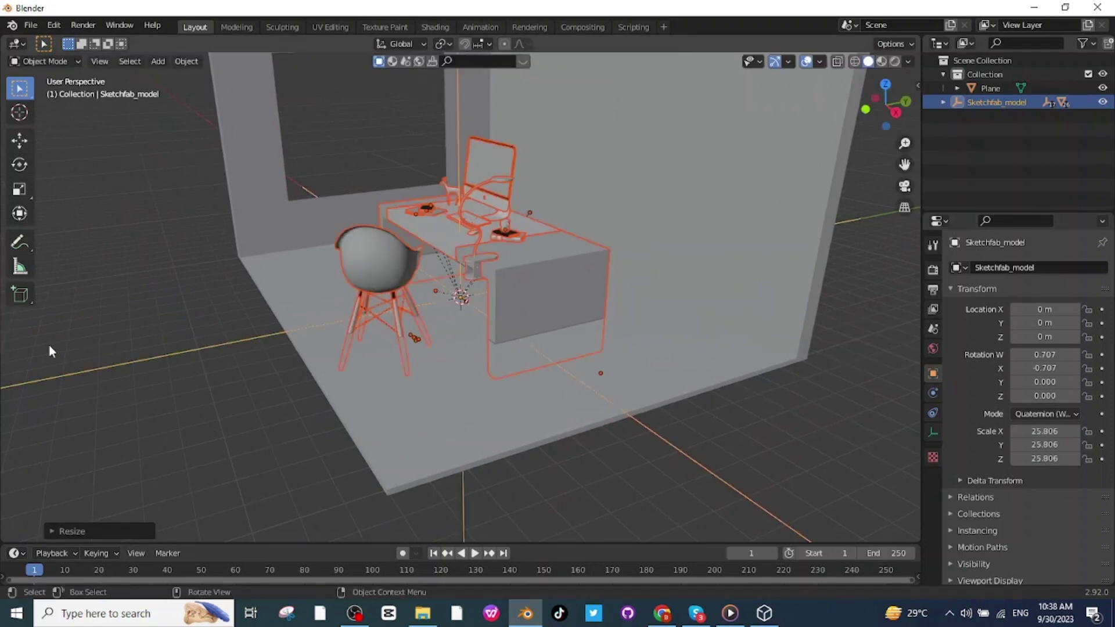
Rotate the desk and chair set about 90 degrees around the Z axis to face the window wall
scroll(49, 345, "down", 5)
left_click(19, 165)
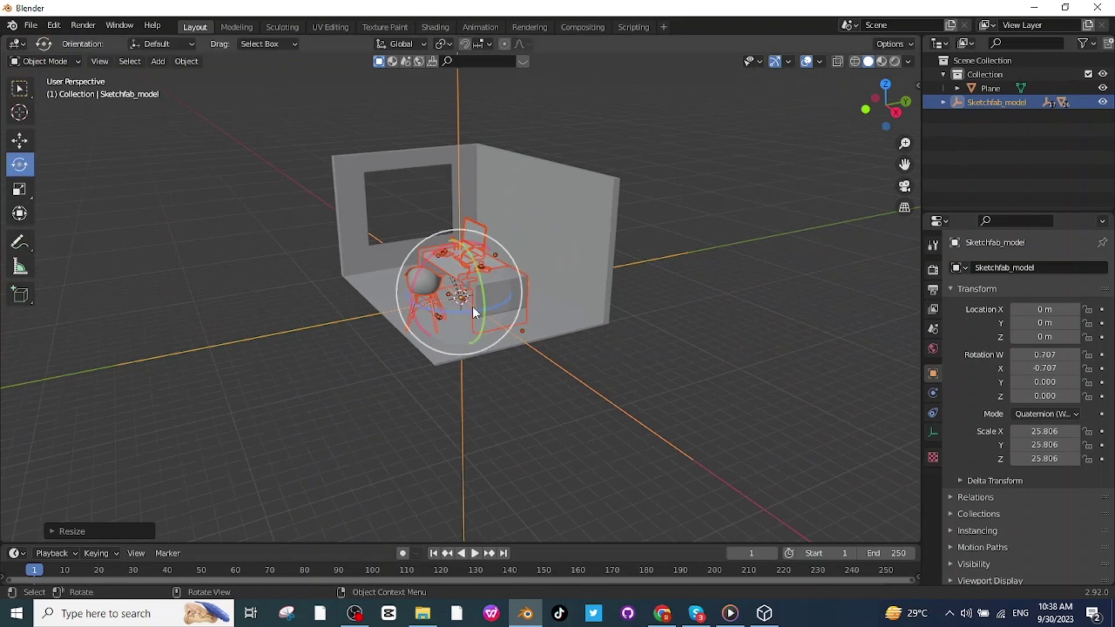
left_click_drag(462, 309, 552, 275)
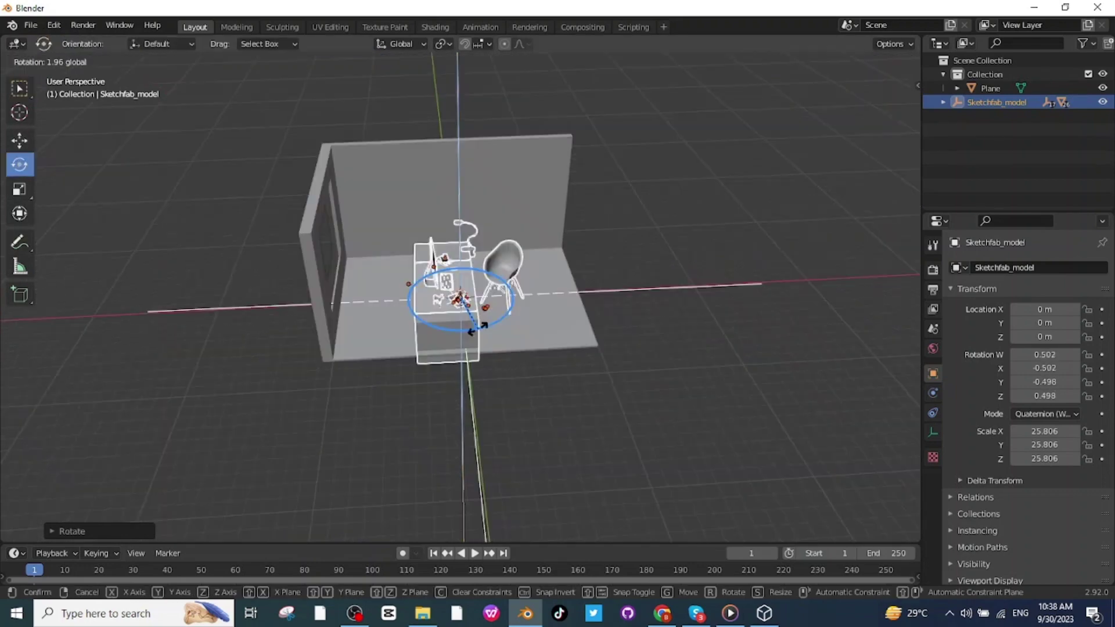
left_click_drag(473, 327, 470, 329)
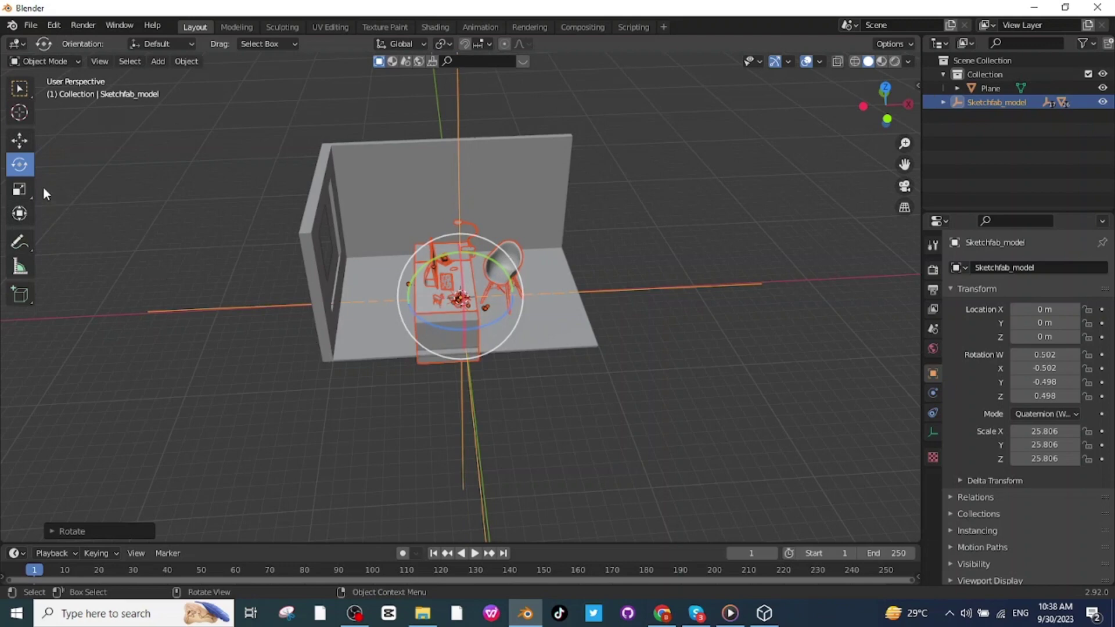
Move the desk set along X to about -6.11 m beside the window wall and slightly adjust its Z rotation
left_click(19, 139)
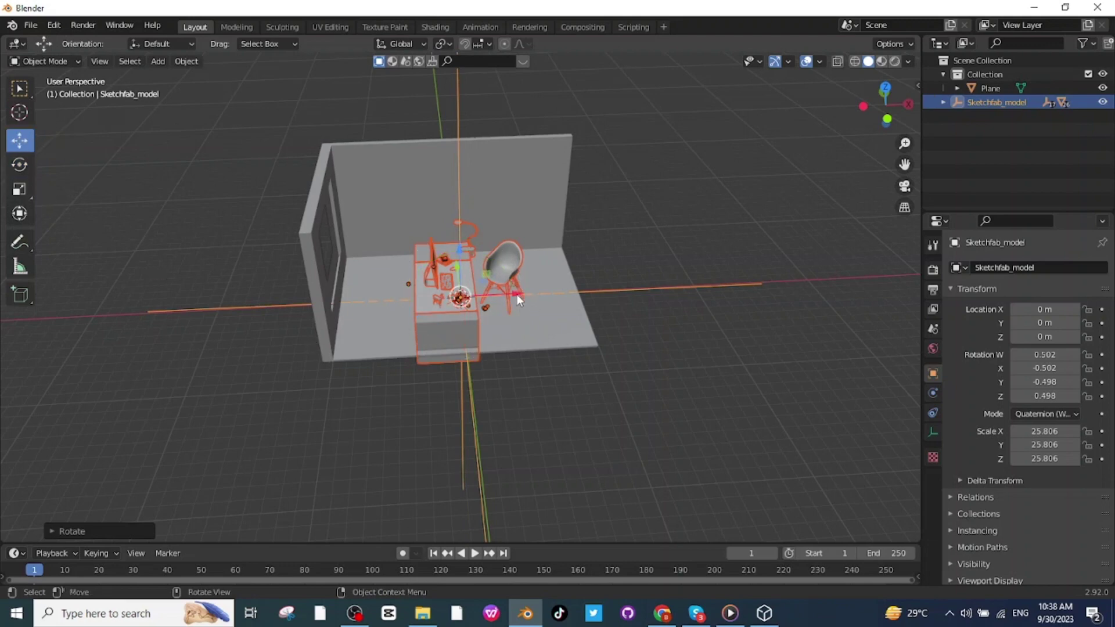
left_click_drag(517, 295, 440, 293)
middle_click_drag(463, 389, 475, 399)
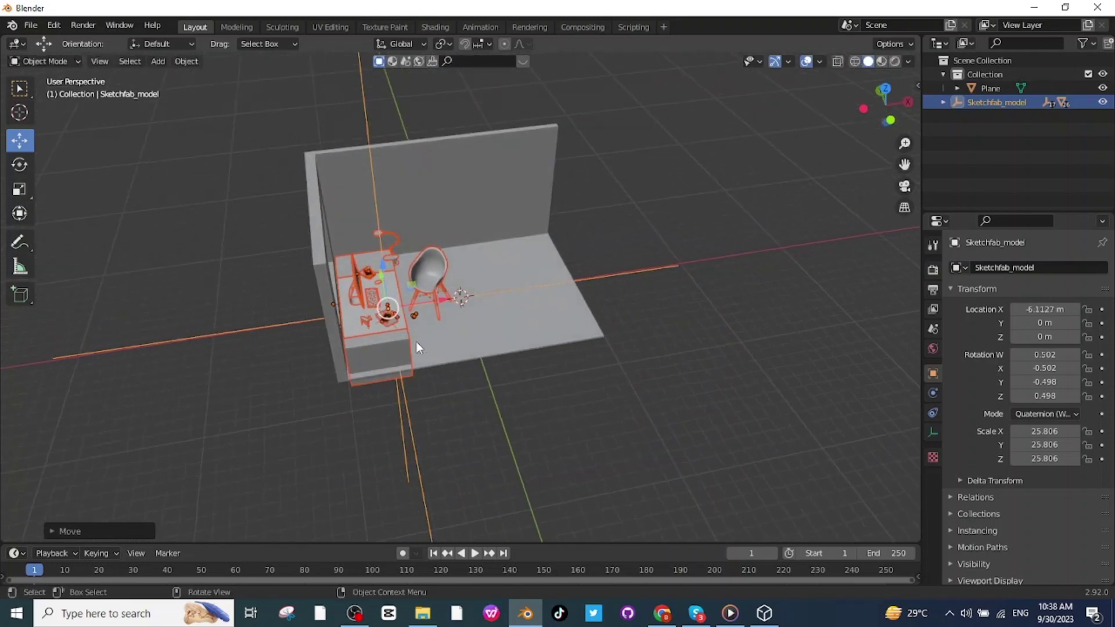
left_click(20, 165)
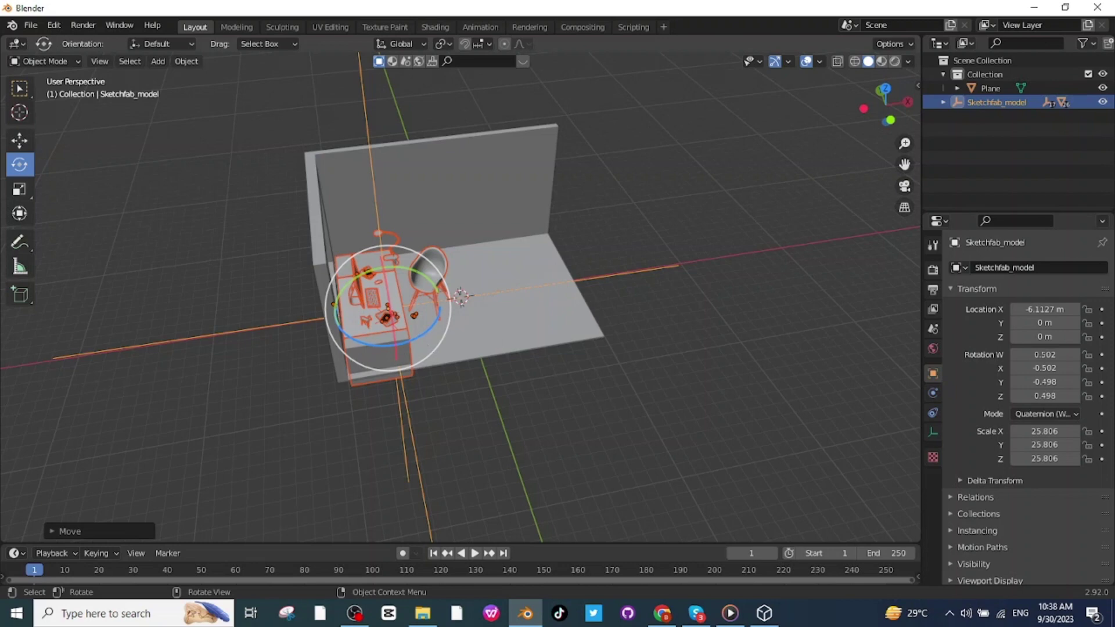
left_click_drag(427, 328, 428, 327)
middle_click_drag(349, 253, 128, 232)
left_click(8, 136)
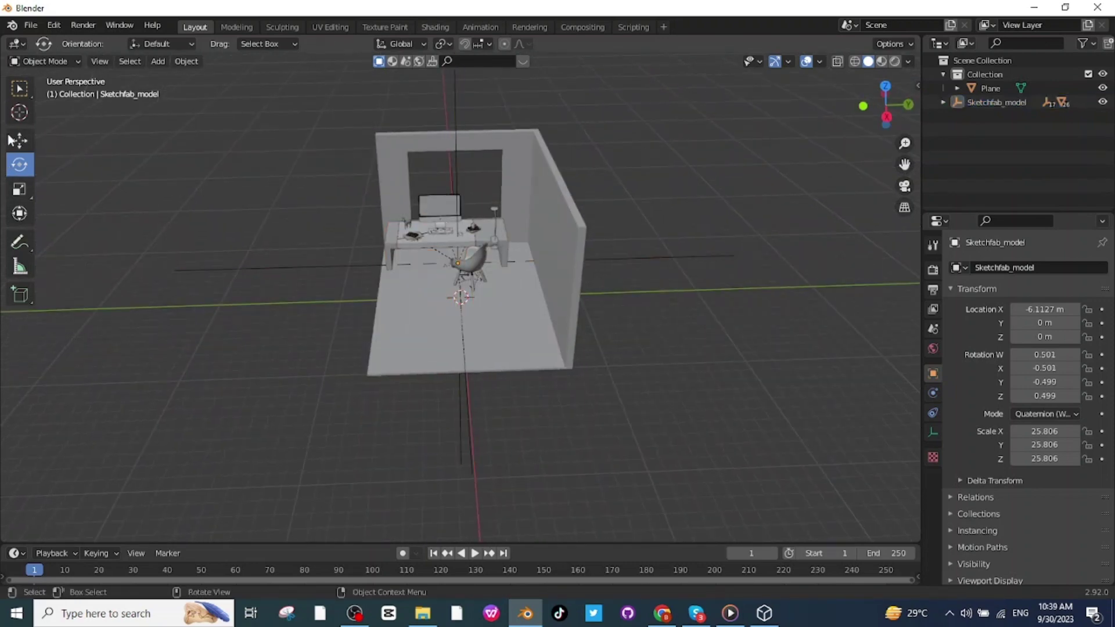
Move the desk set to about 0.83 m in Y and raise it to about 1.24 m in Z to stand on the floor
left_click(20, 140)
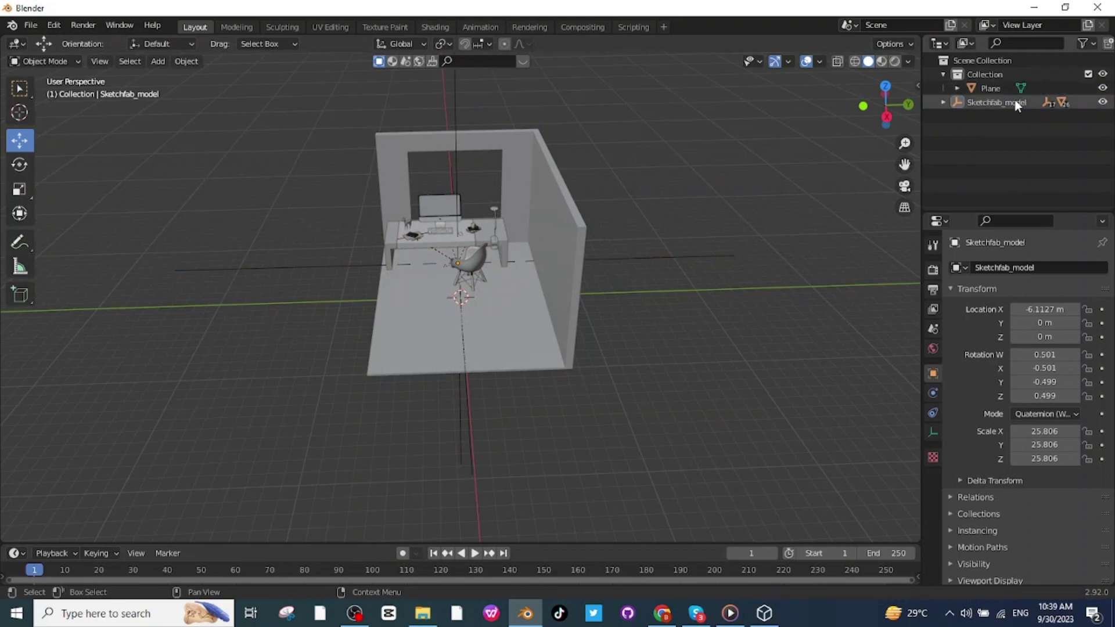
left_click(997, 102)
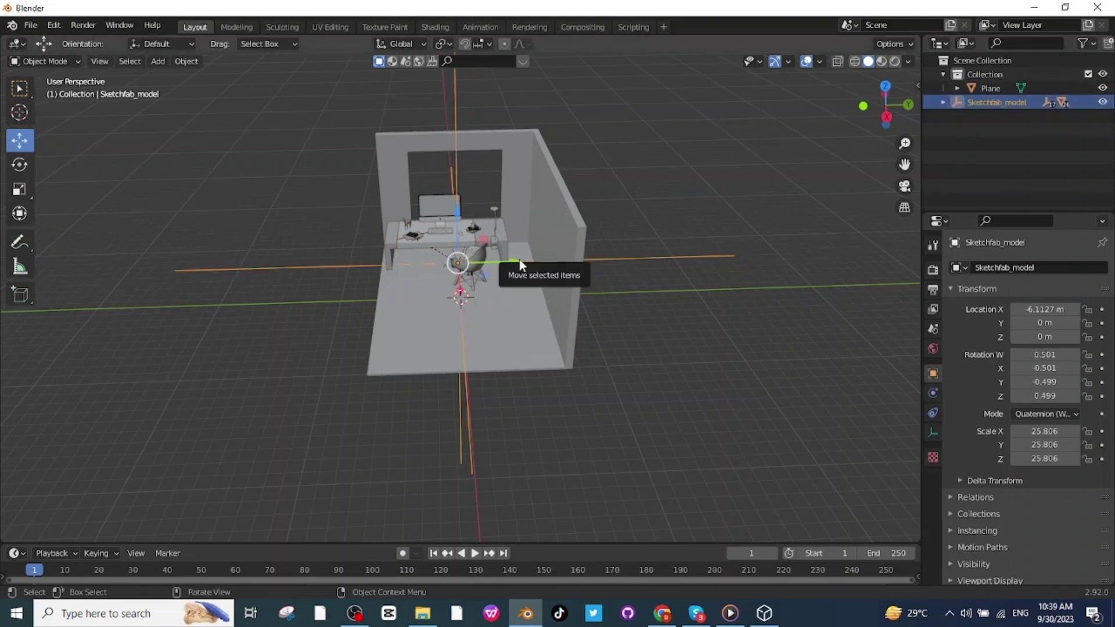
left_click_drag(520, 262, 529, 261)
middle_click_drag(525, 265, 575, 218)
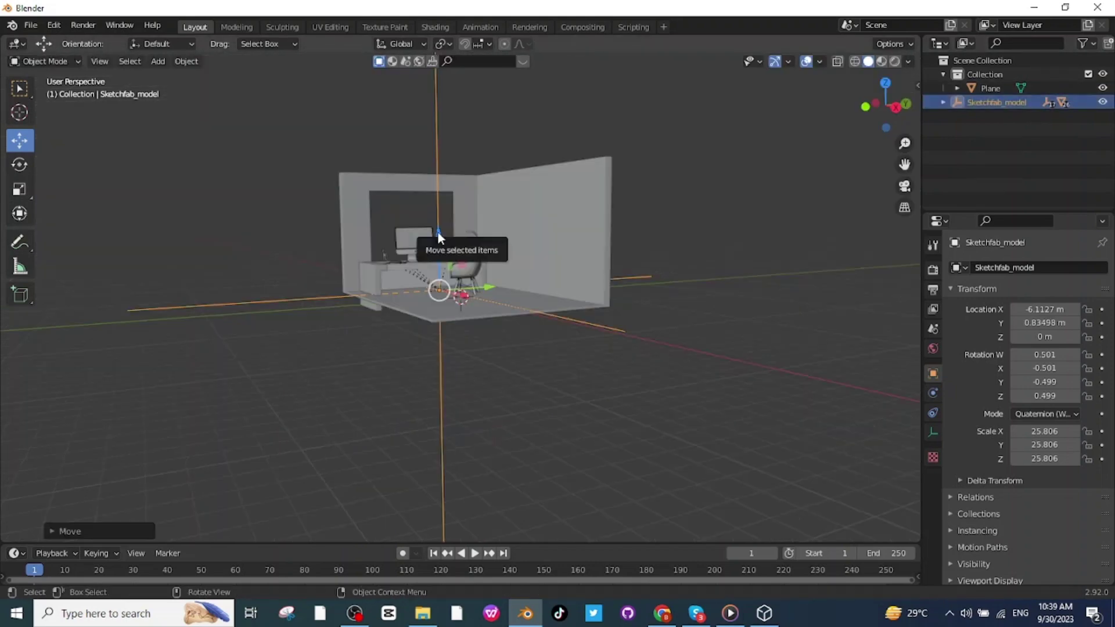
left_click_drag(438, 233, 438, 203)
middle_click_drag(438, 203, 598, 389)
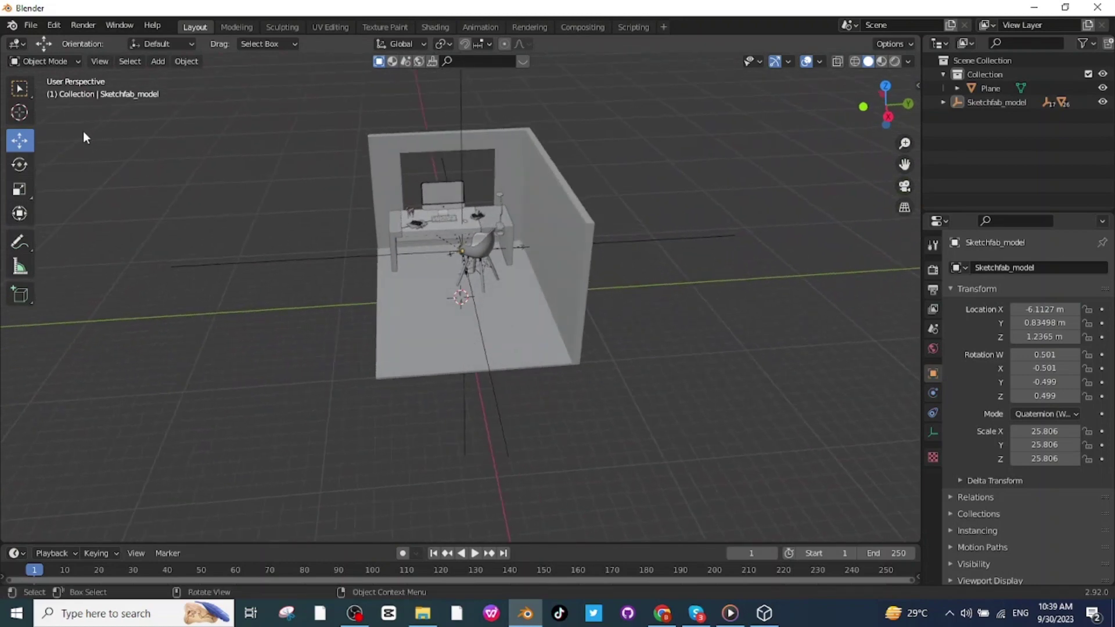
Import a sofa model with three back cushions from the Downloads folder as glTF 2.0
left_click(30, 25)
mouse_move(51, 29)
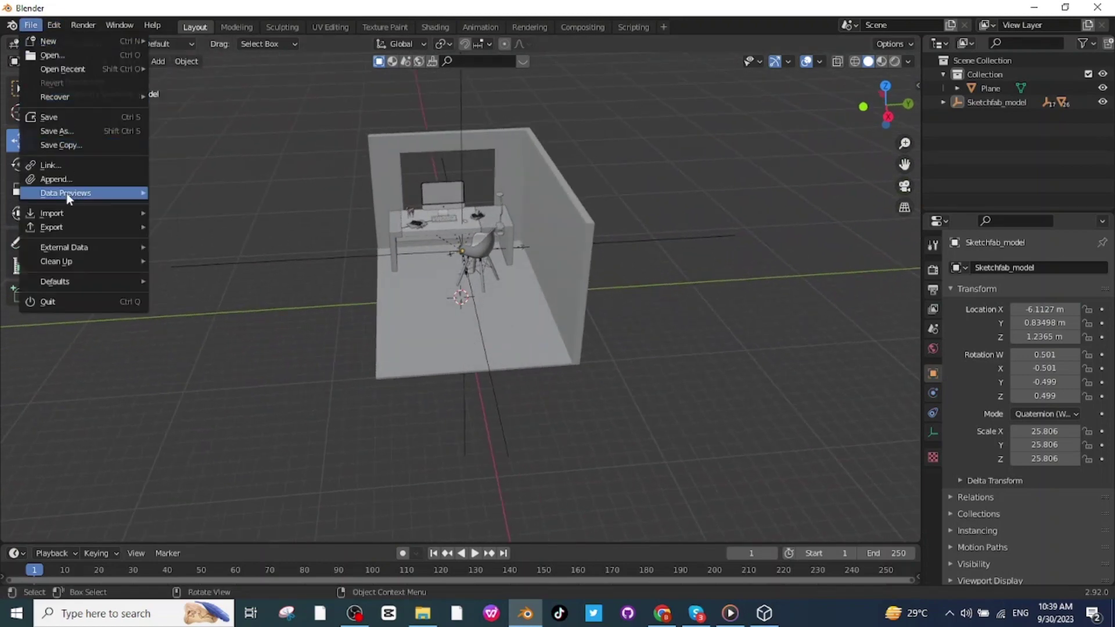
mouse_move(58, 215)
left_click(201, 310)
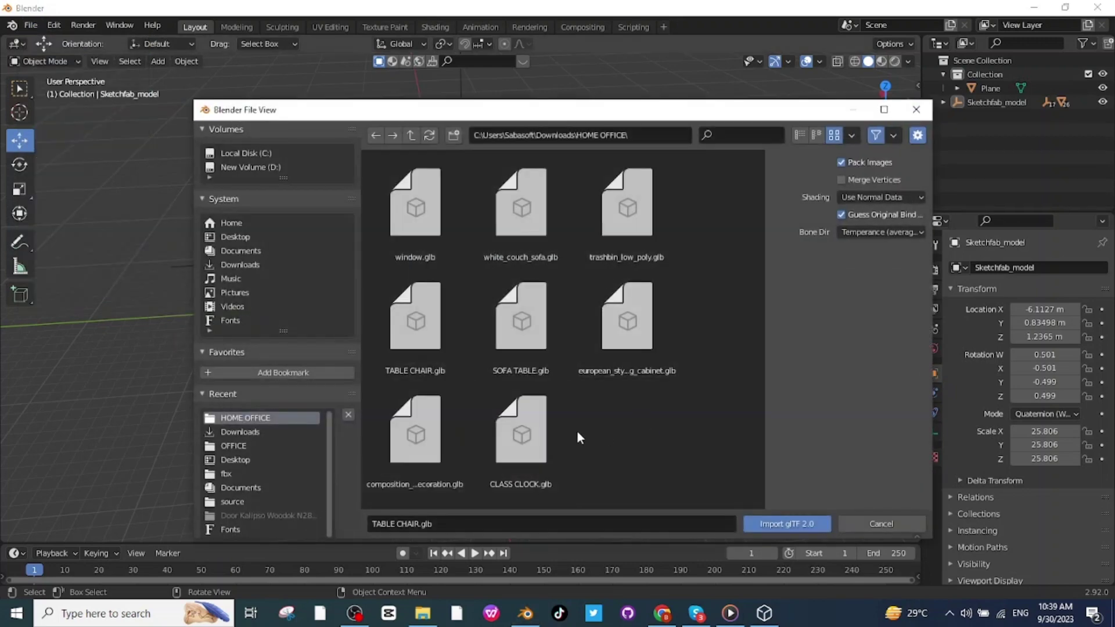
left_click(244, 265)
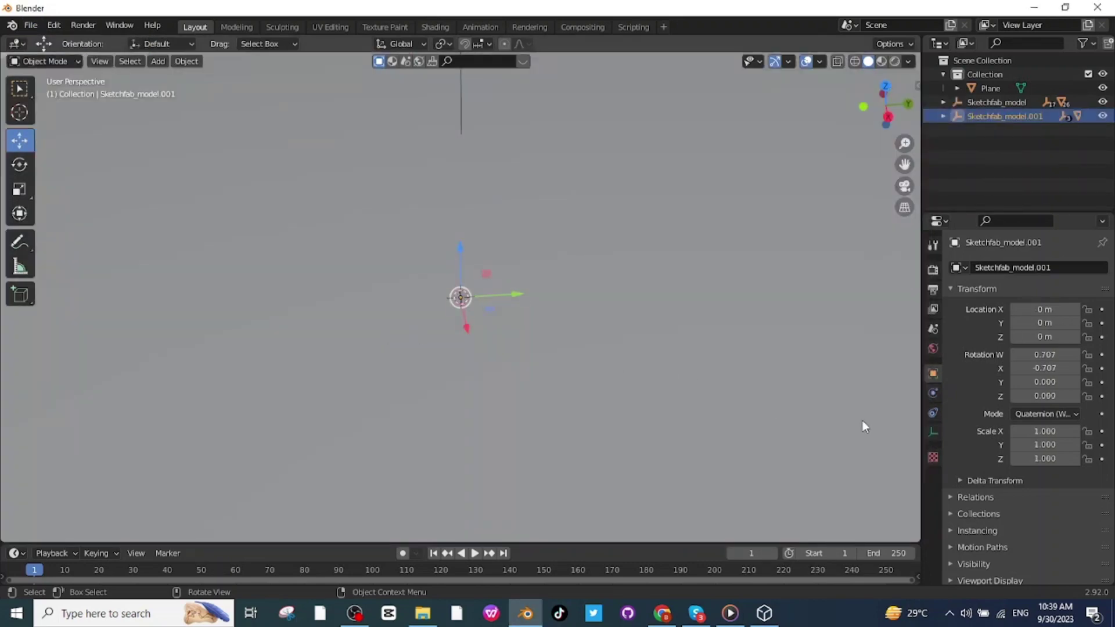
Scale the imported sofa down uniformly to about 0.057 so it fits inside the room
key("s")
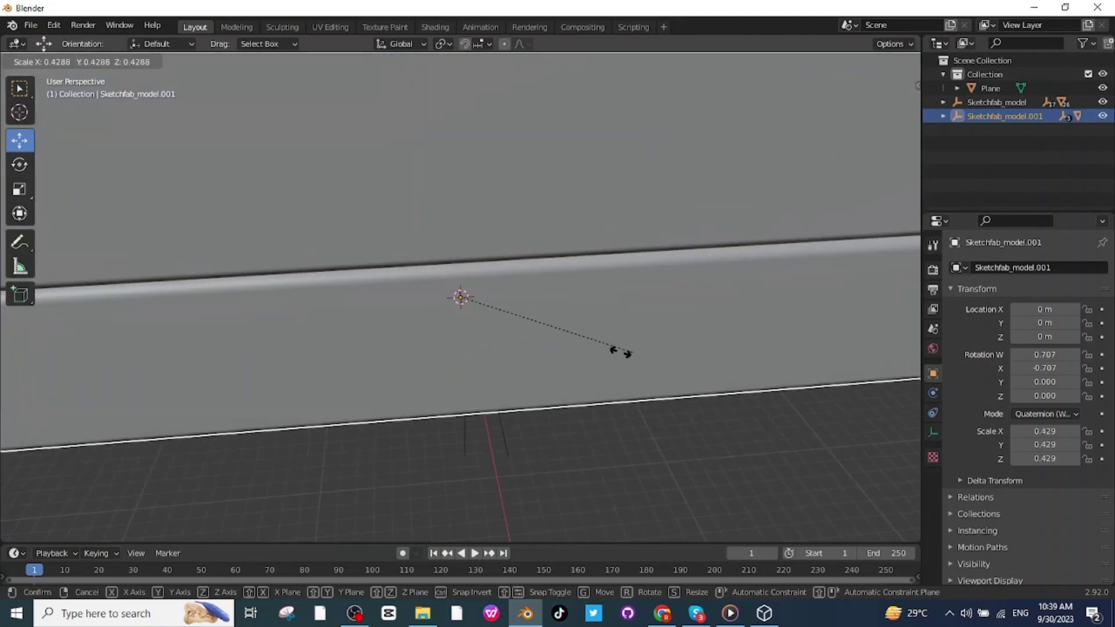
left_click(517, 340)
key("s")
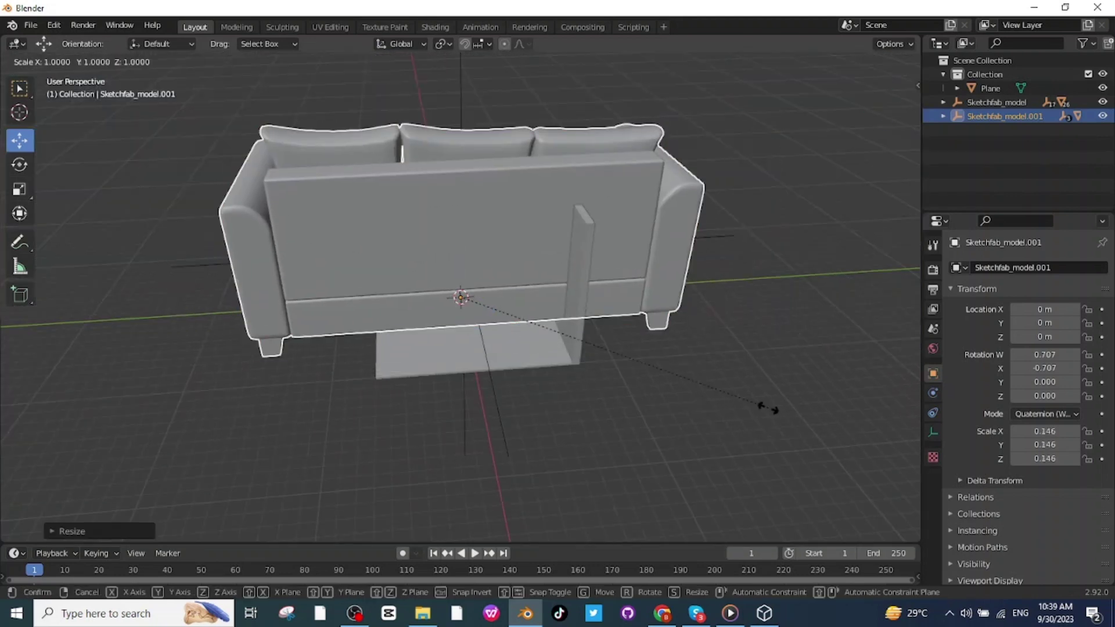
left_click(578, 350)
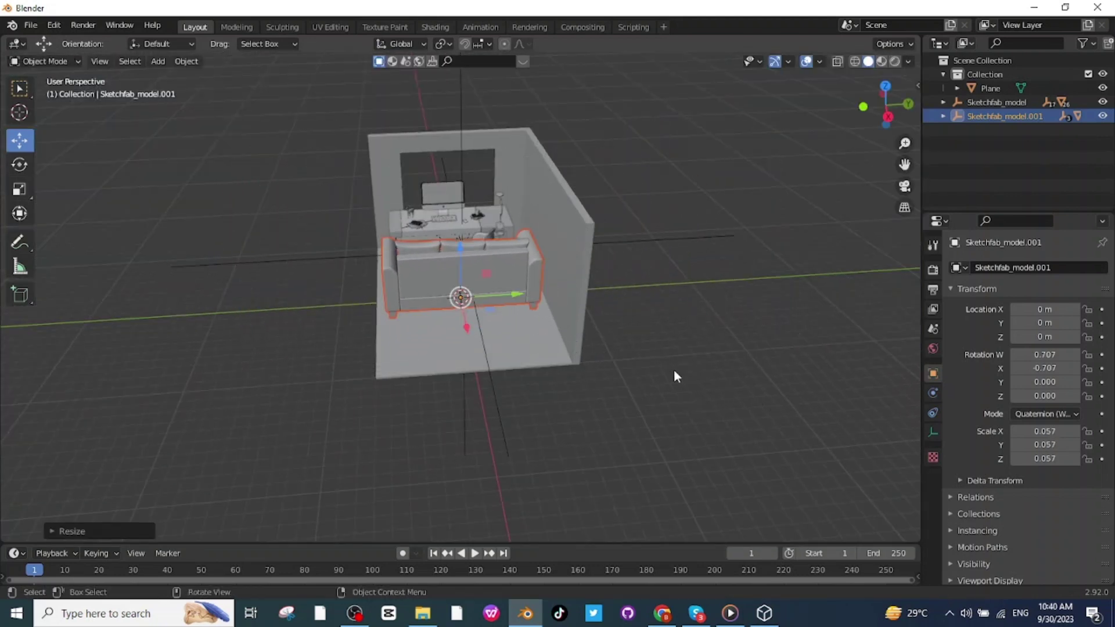
Rotate the sofa about -90 degrees around the Z axis so its seat faces the long wall
left_click(22, 166)
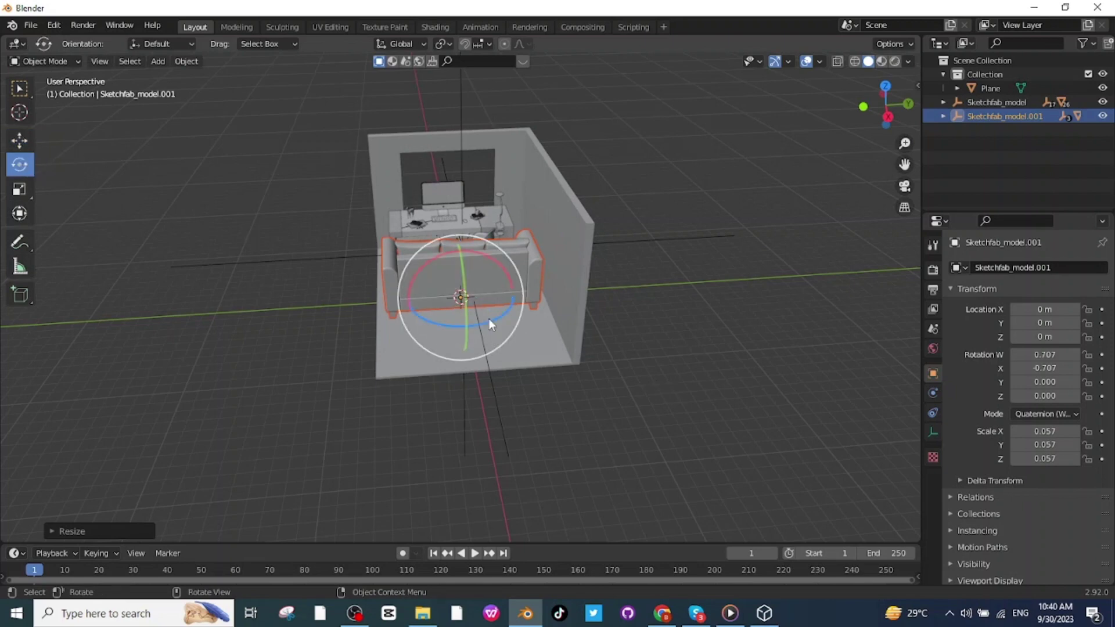
left_click_drag(503, 318, 435, 327)
middle_click_drag(710, 407, 172, 215)
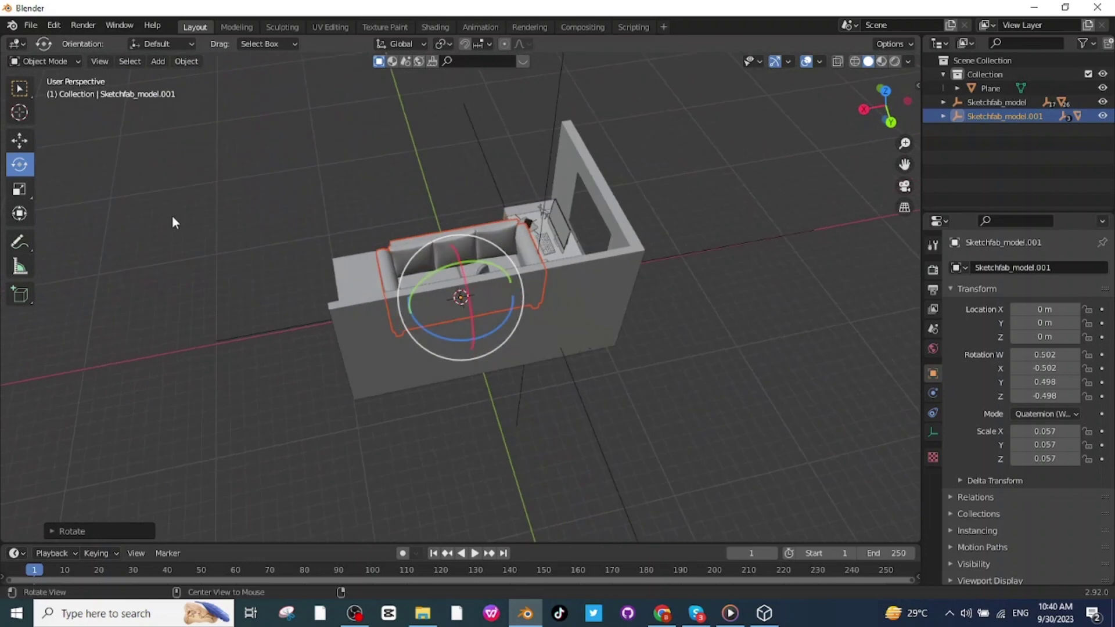
Place the sofa along the floor's open long side at about X 4.89 m, Y -4.54 m, scaled to about 0.042
left_click(20, 141)
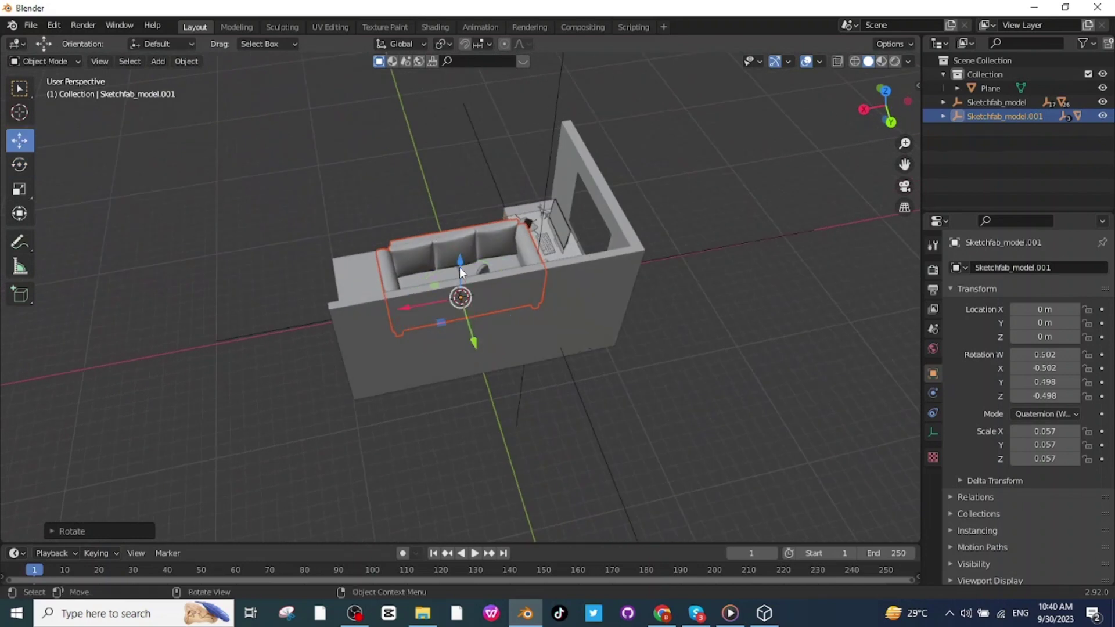
middle_click_drag(459, 268, 525, 318)
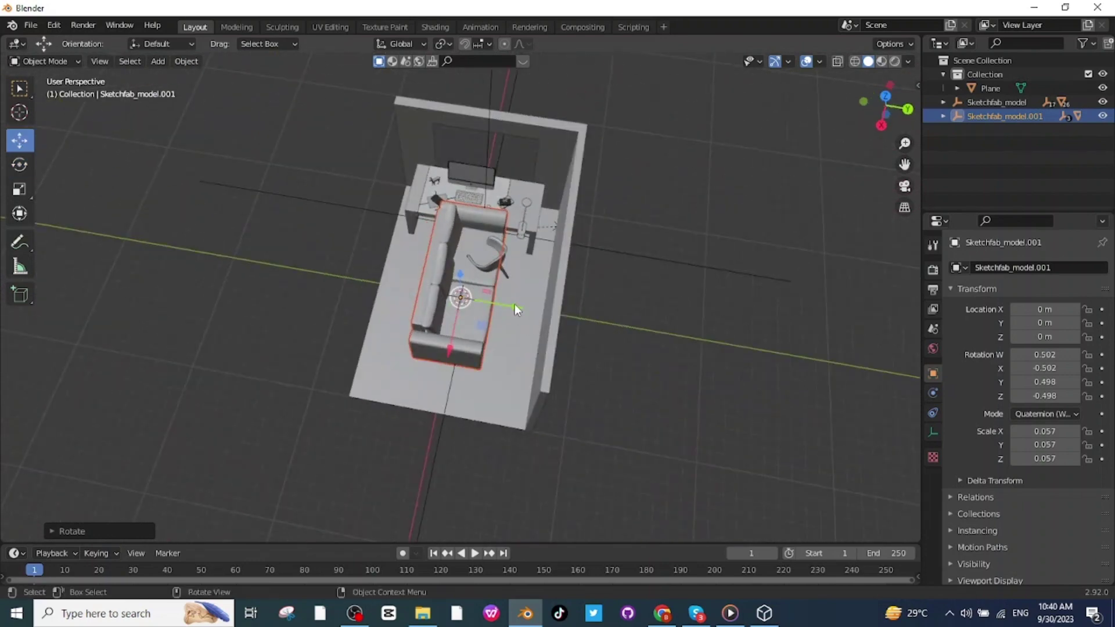
left_click_drag(514, 311, 468, 326)
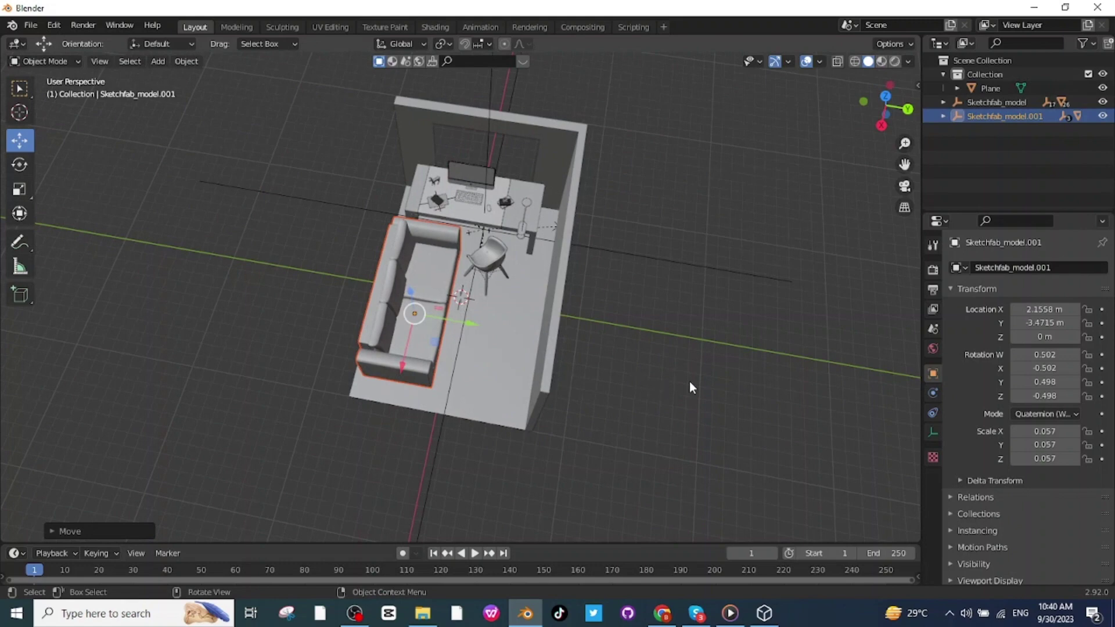
key("s")
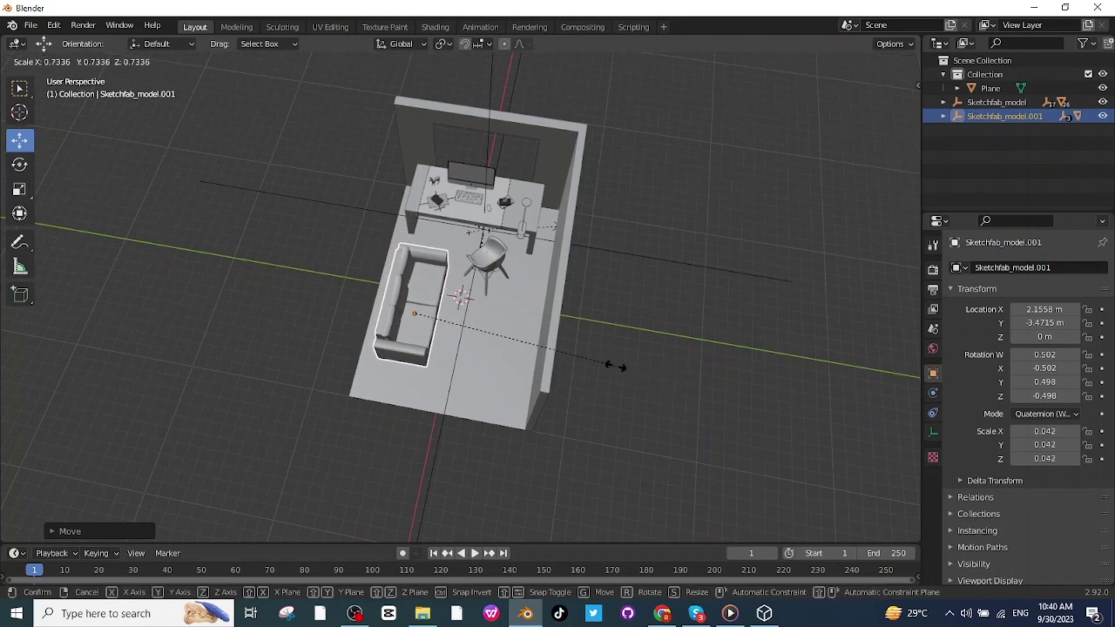
middle_click_drag(644, 355, 621, 367)
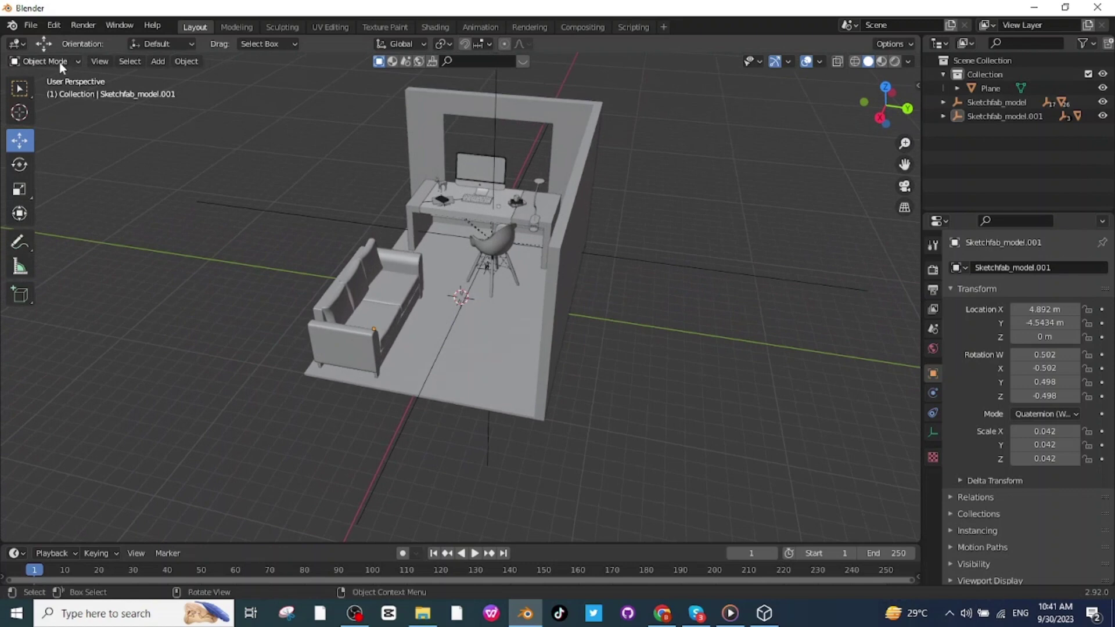
Import the coffee table model as glTF 2.0 and scale it up uniformly to about 1.10
left_click(30, 24)
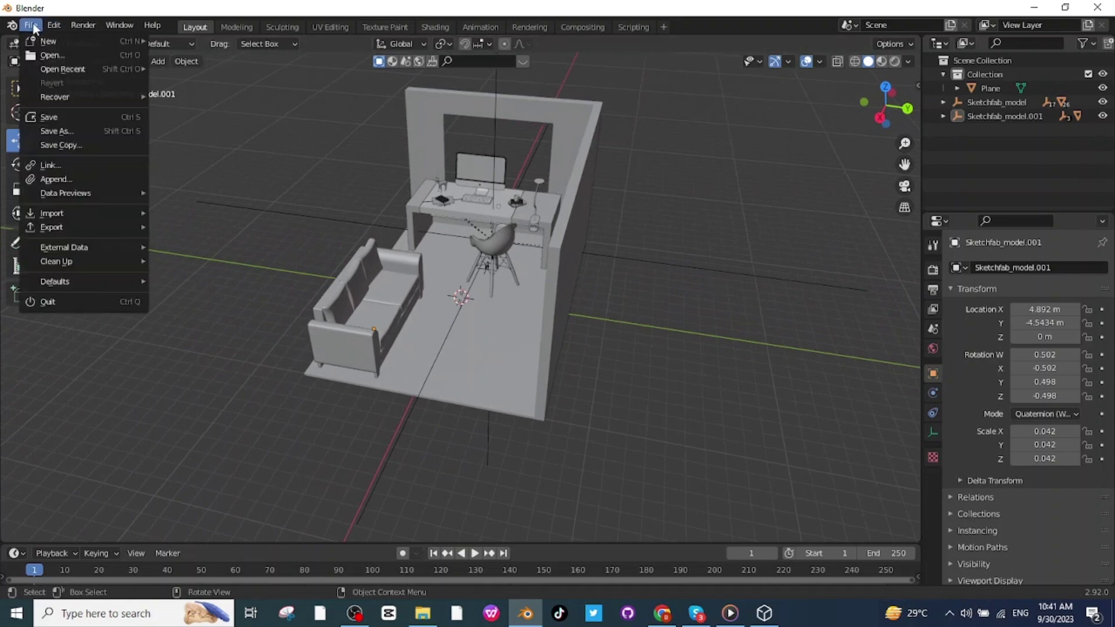
mouse_move(62, 215)
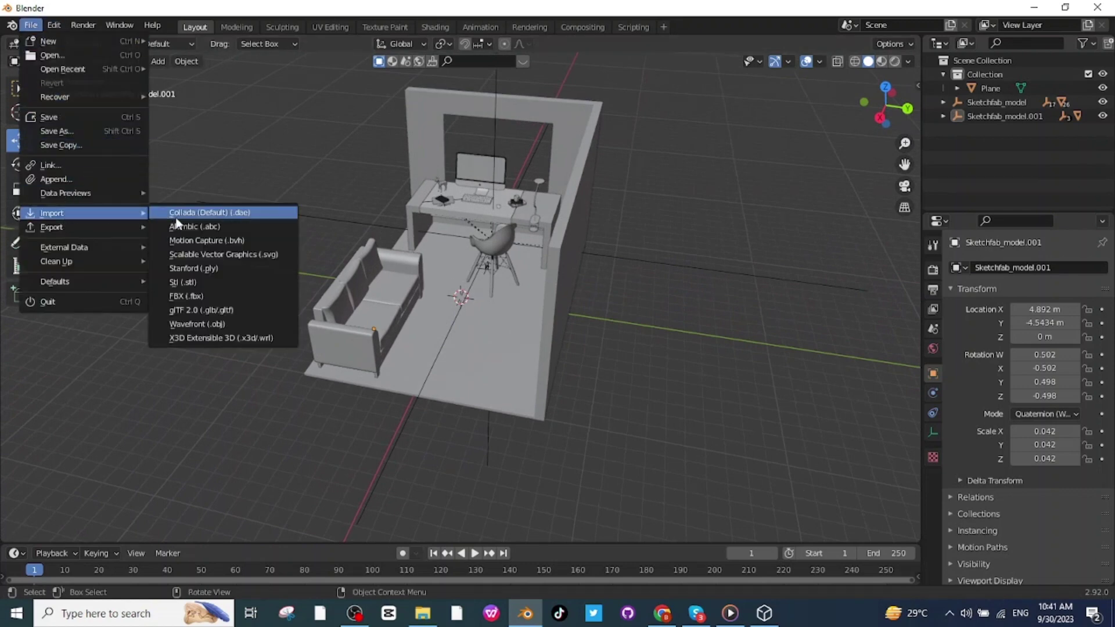
left_click(210, 309)
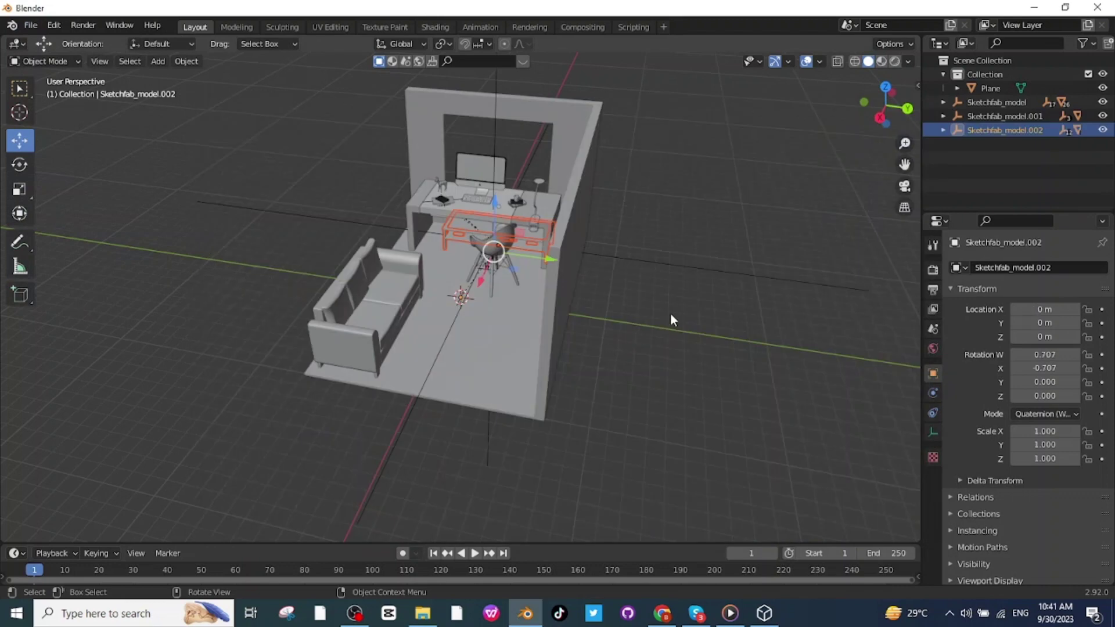
key("s")
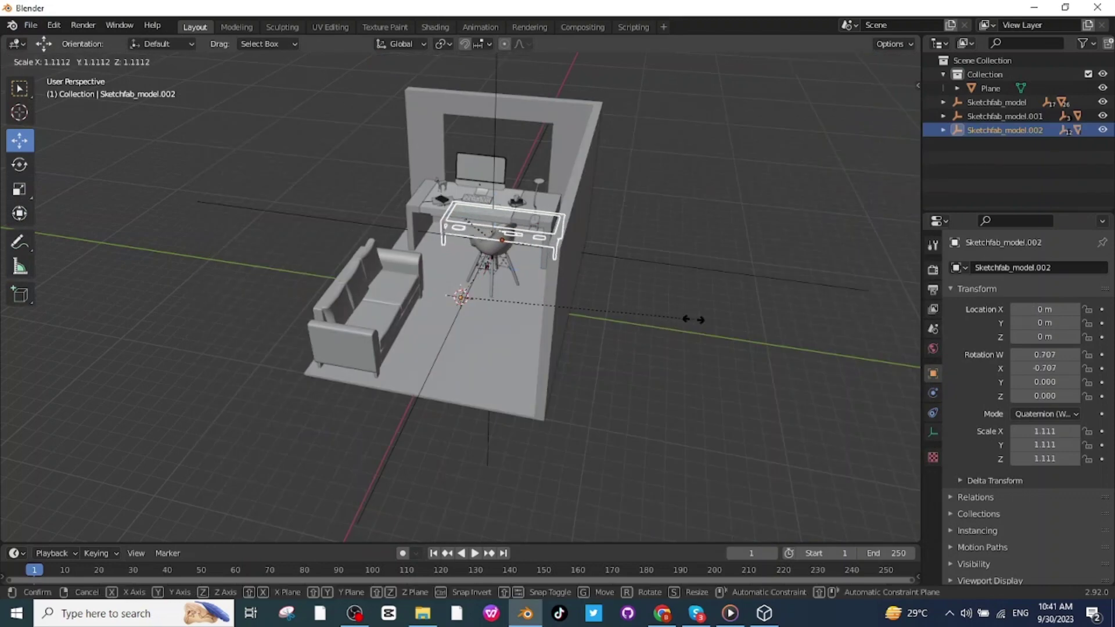
left_click(691, 320)
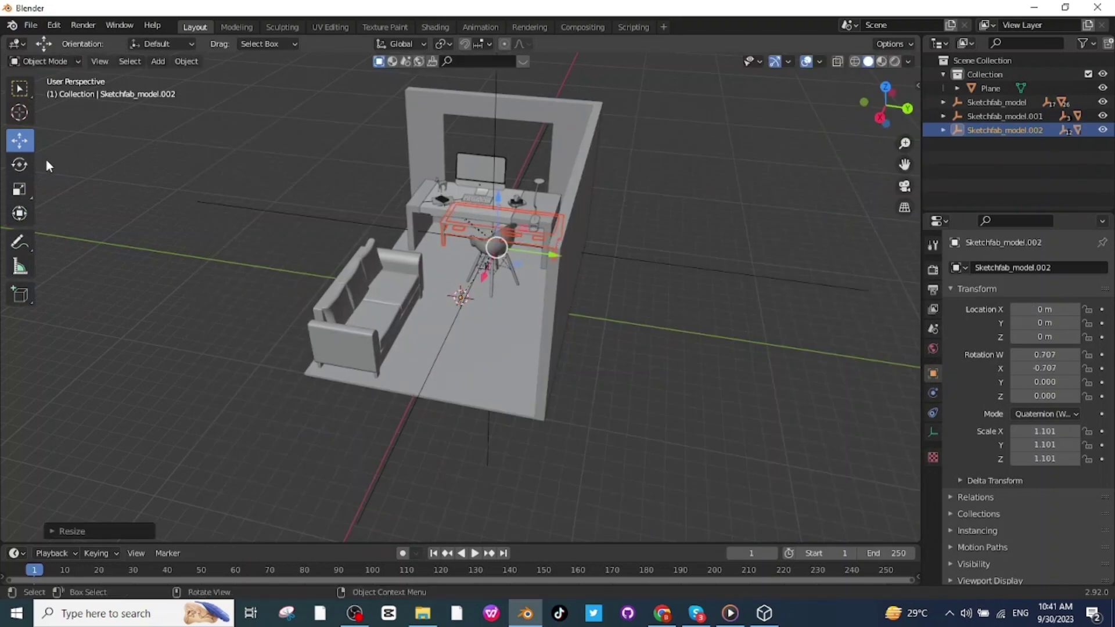
Rotate the coffee table about 90 degrees around Z and move it in front of the sofa, at about X 6.27 m, Y 7.79 m
left_click(24, 166)
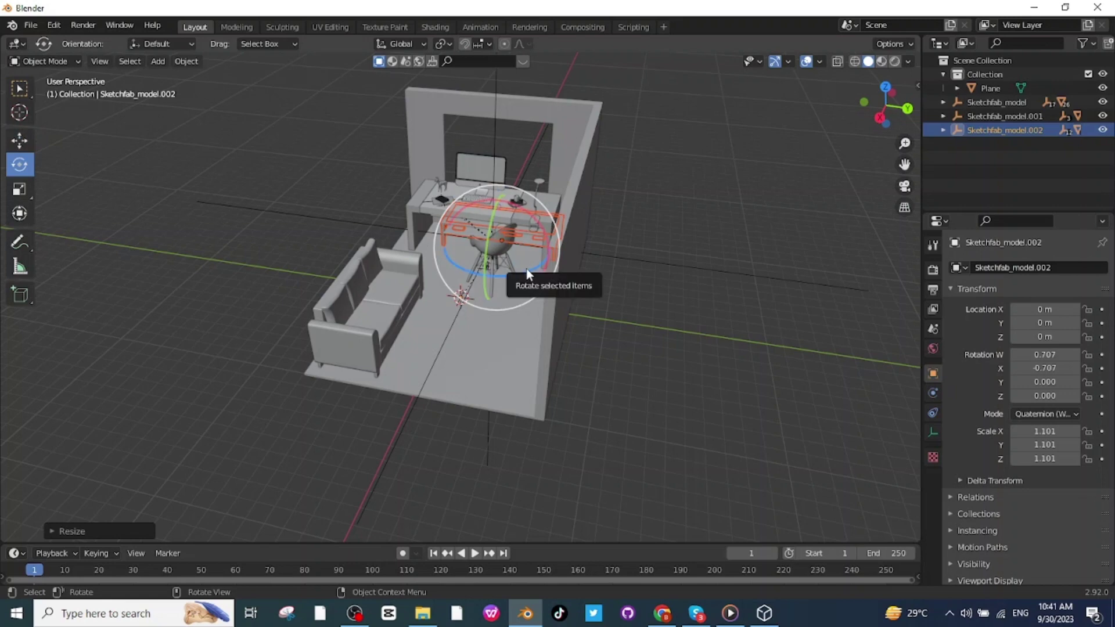
left_click_drag(528, 273, 376, 256)
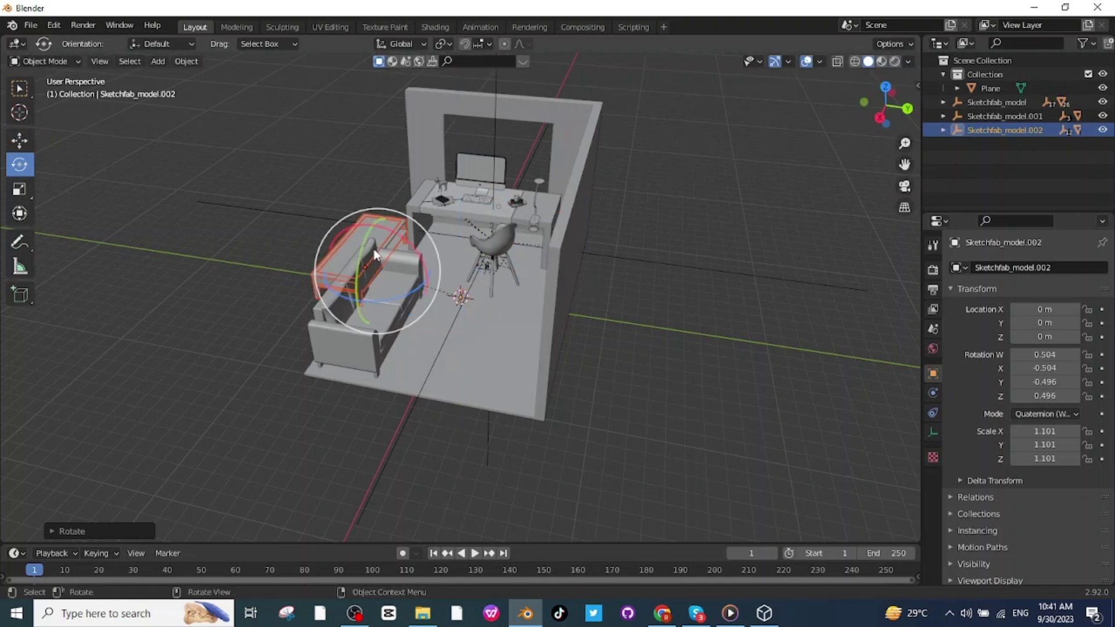
left_click(19, 140)
left_click_drag(431, 283, 542, 312)
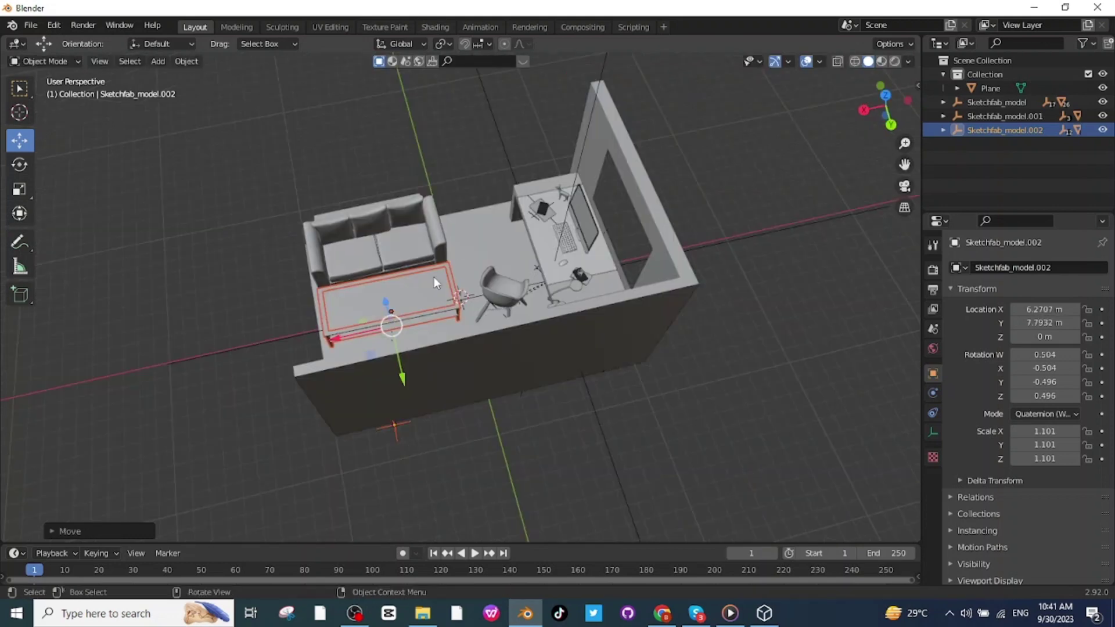
Scale the coffee table down uniformly to about 0.937 and shift it closer to the sofa, to about Y 6.71 m
key("s")
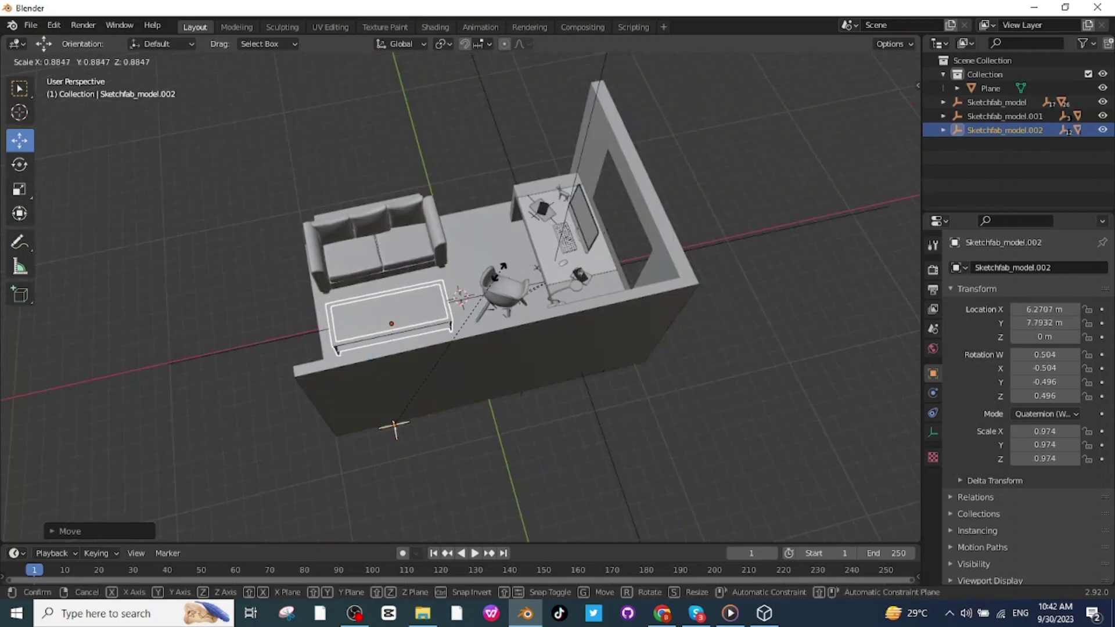
left_click(503, 269)
middle_click_drag(503, 268, 553, 347)
left_click_drag(549, 327, 530, 326)
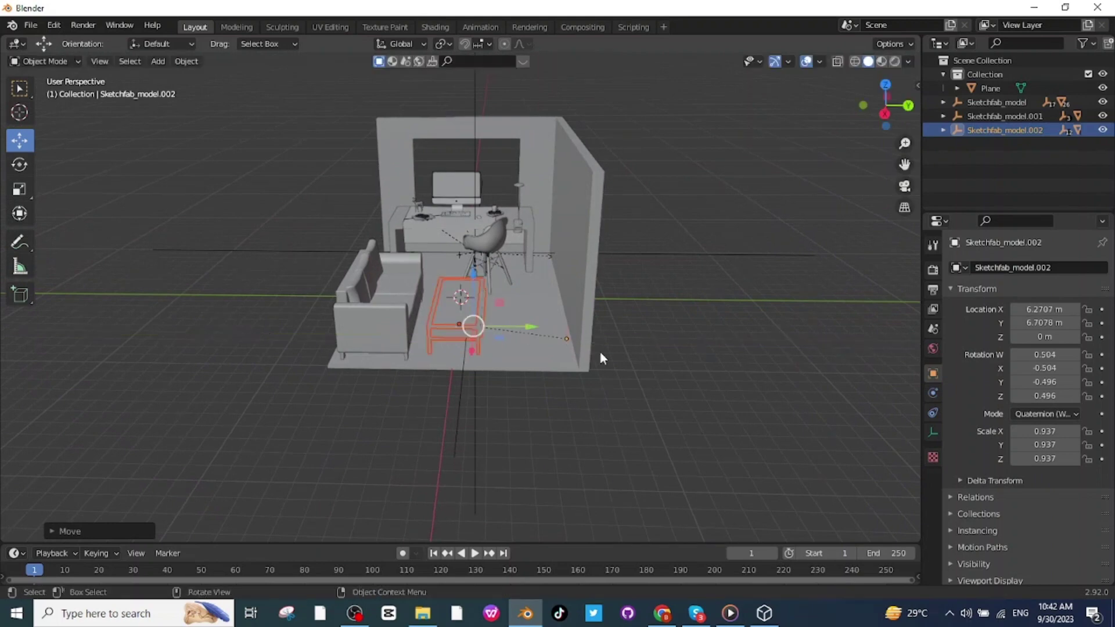
Stretch the coffee table vertically along global Z to a local Y scale of about 1.157 and settle it at about X 6.08 m
key("s")
key("z")
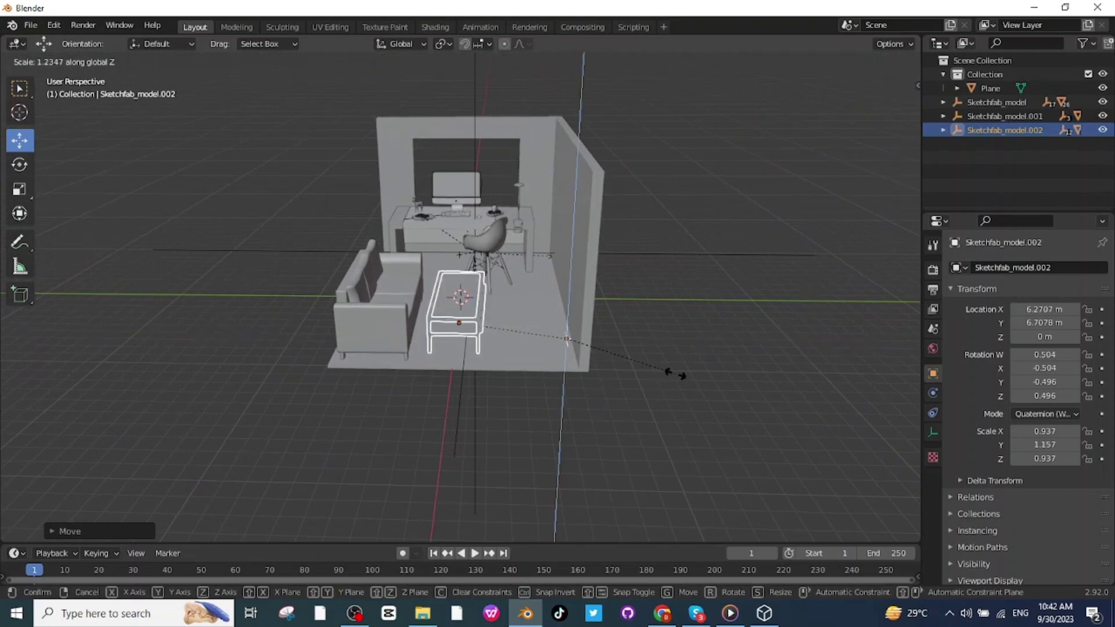
left_click(675, 374)
left_click(699, 378)
middle_click_drag(700, 378, 512, 478)
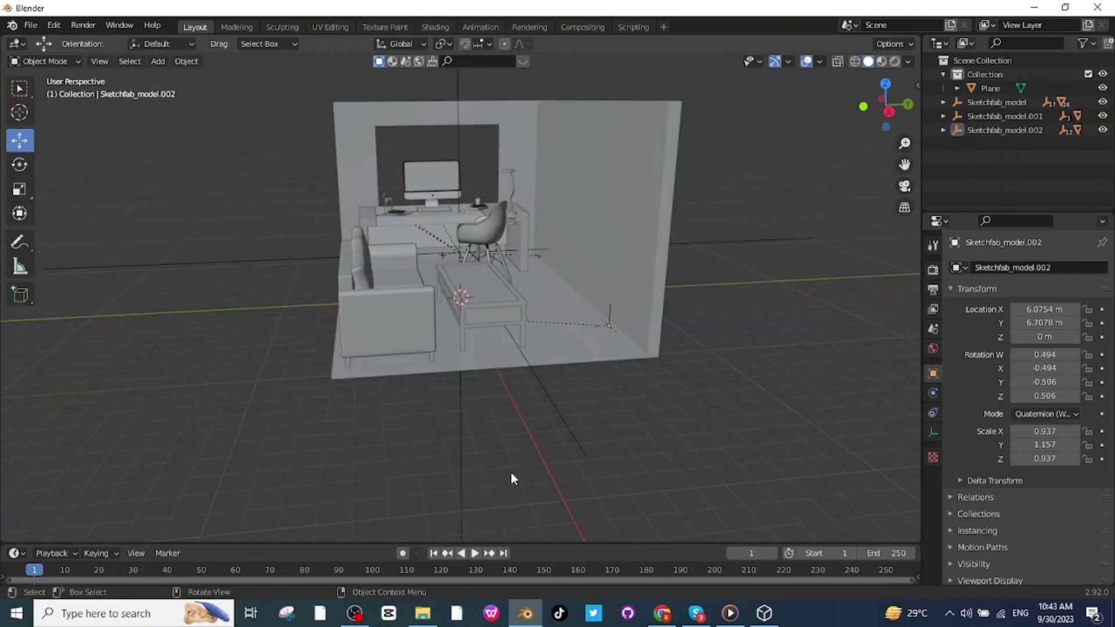
Import the cabinet model with the table lamp on top and scale it down uniformly to about 0.032 so it fits the room
left_click(30, 25)
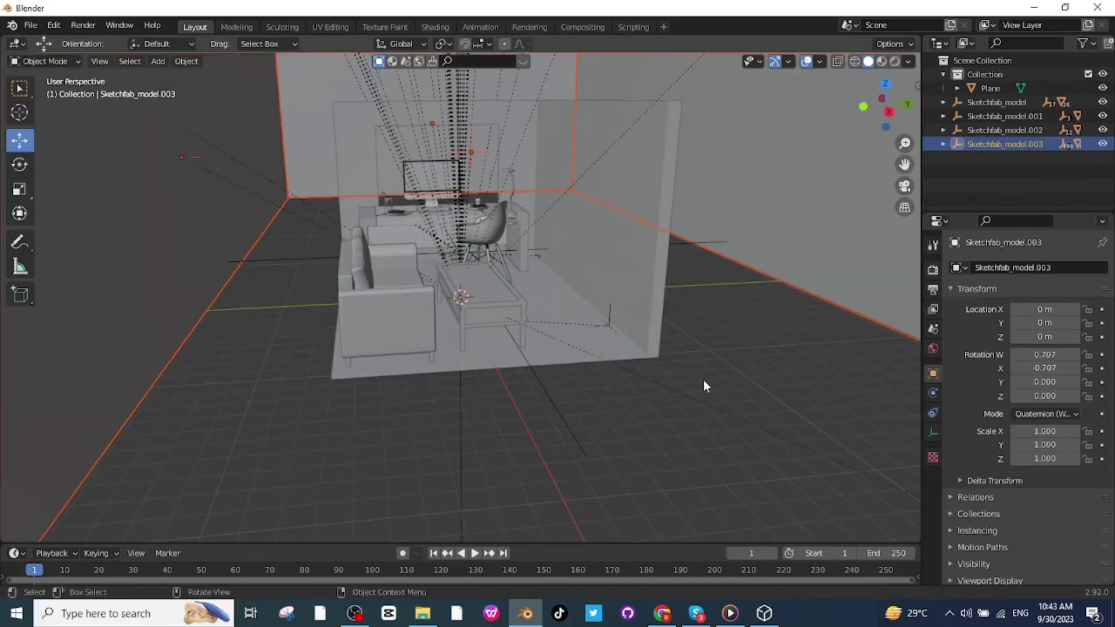
key("g")
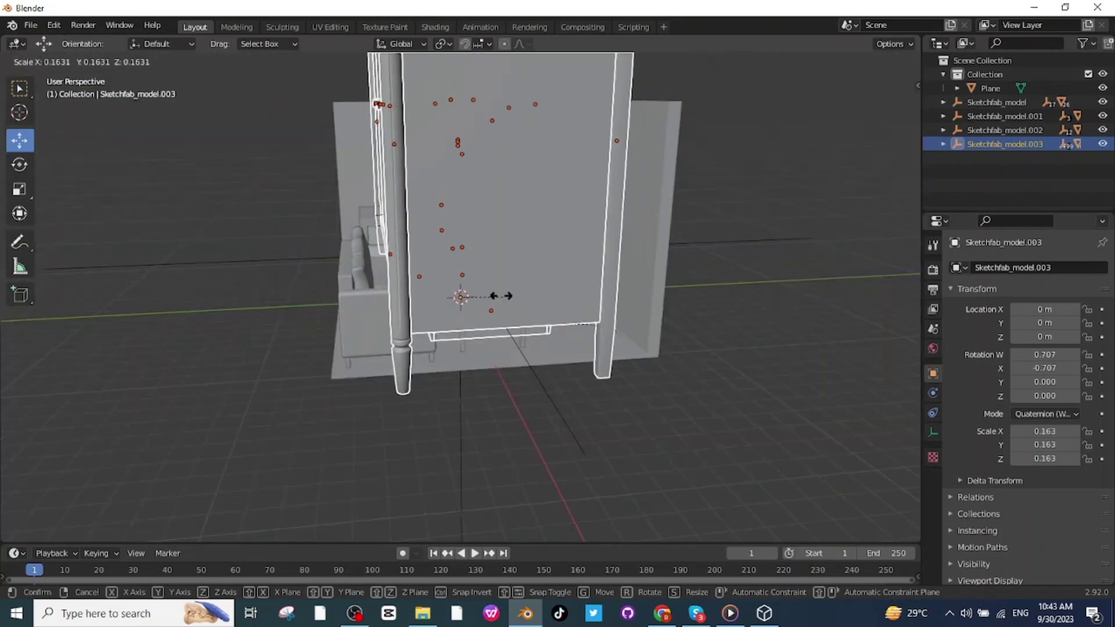
left_click(499, 298)
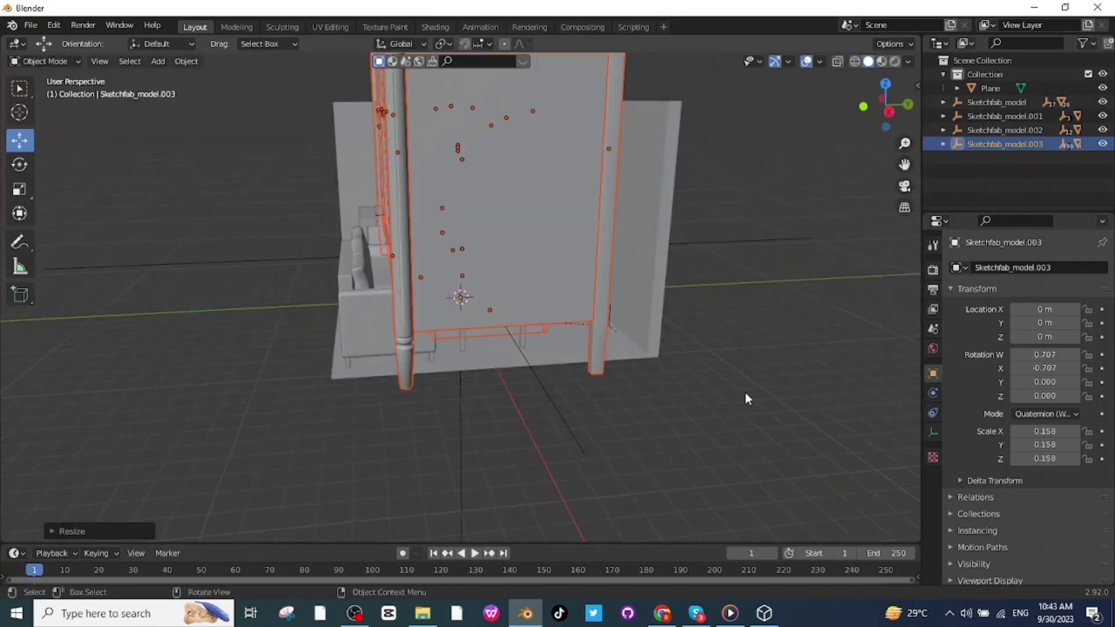
key("s")
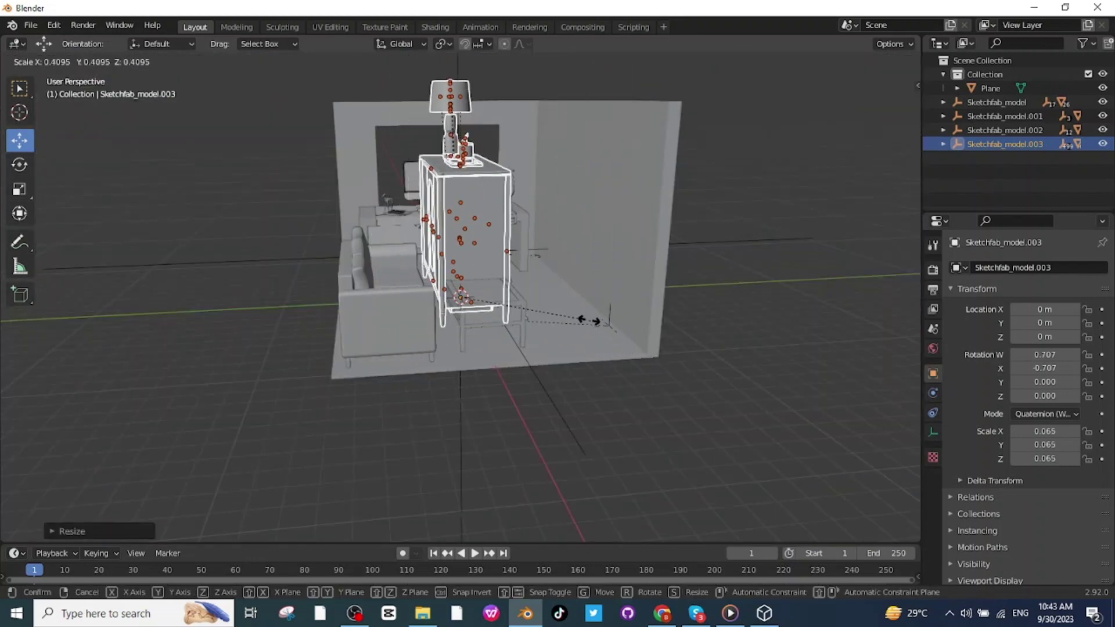
left_click(526, 297)
Place the cabinet on the floor against the long wall beside the desk, at about X -1.84 m, Y 5.95 m
middle_click_drag(610, 359, 520, 278)
left_click_drag(513, 251, 607, 250)
middle_click_drag(610, 262, 595, 195)
left_click_drag(556, 185, 558, 184)
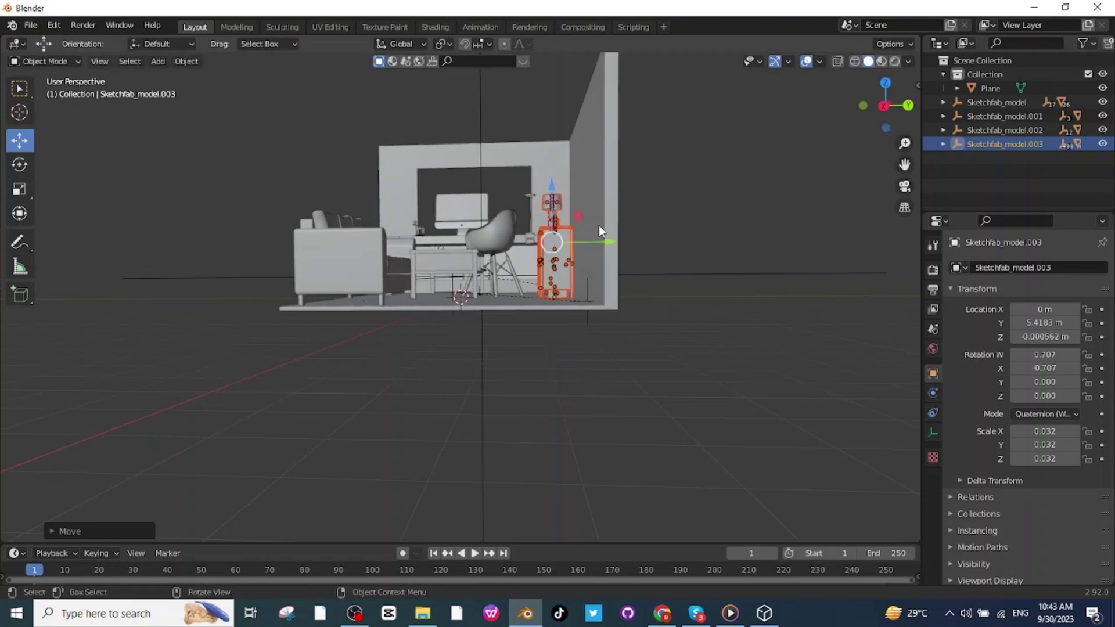
left_click_drag(614, 247, 627, 244)
left_click_drag(628, 244, 627, 244)
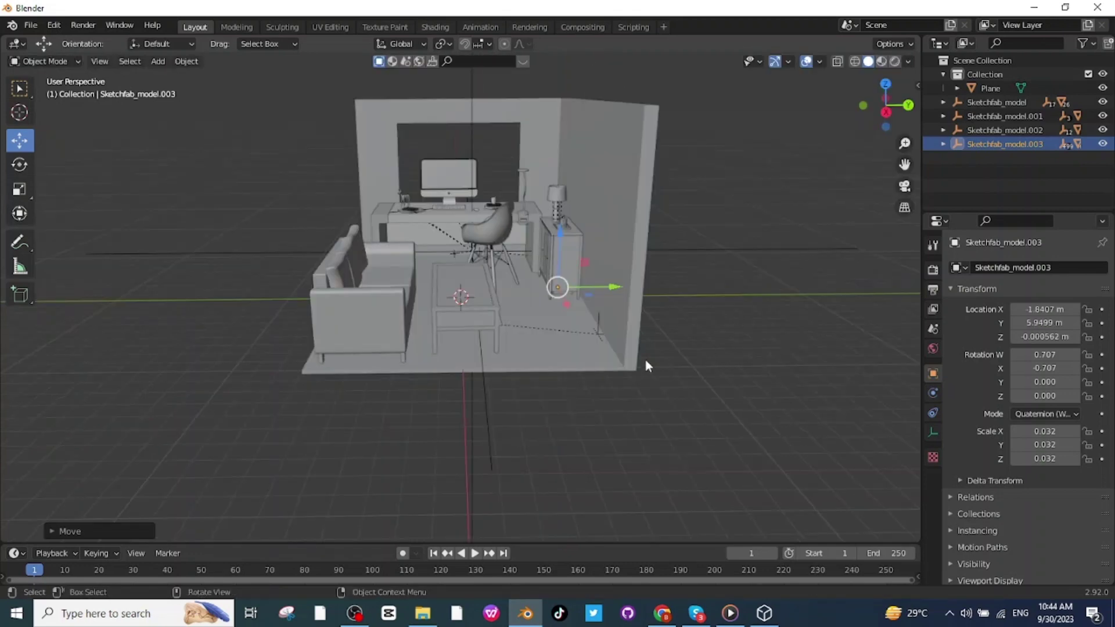
Import CLASS CLOCK.glb from the HOME OFFICE folder as glTF 2.0
left_click(473, 440)
left_click(433, 463)
mouse_move(433, 464)
middle_mouse_down()
mouse_move(419, 473)
mouse_move(543, 490)
mouse_move(513, 481)
mouse_move(409, 392)
middle_mouse_up()
left_click(37, 29)
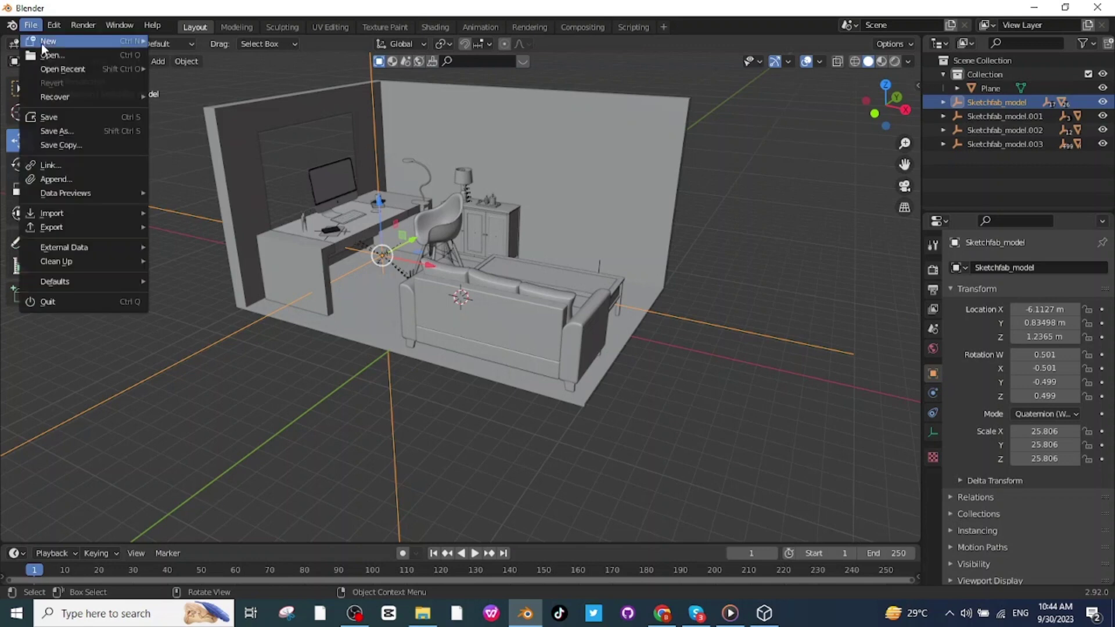
mouse_move(59, 216)
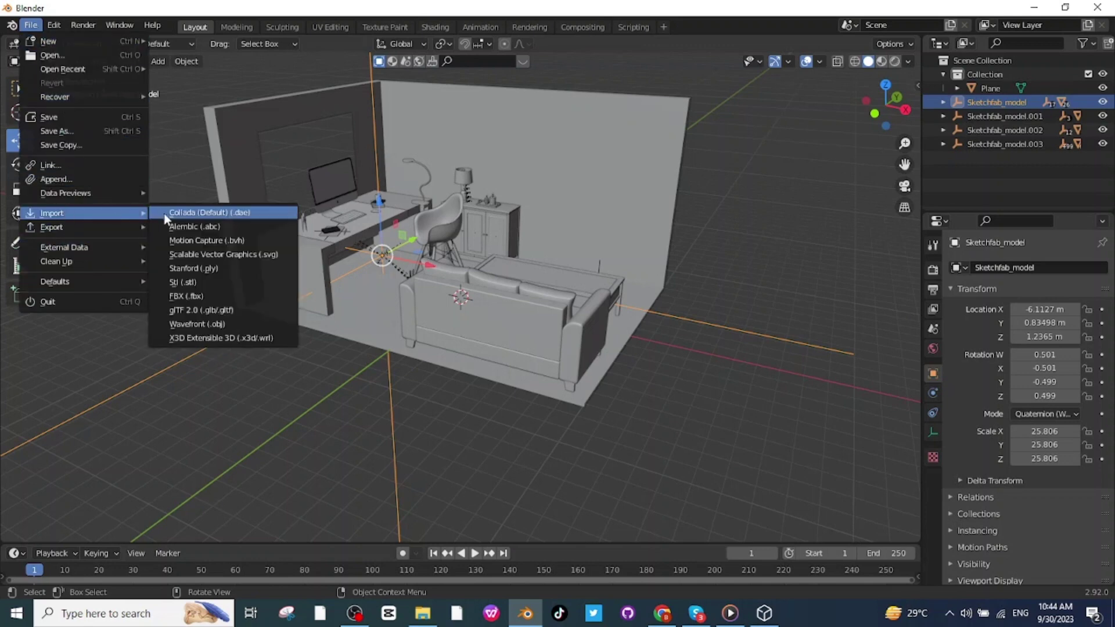
left_click(221, 315)
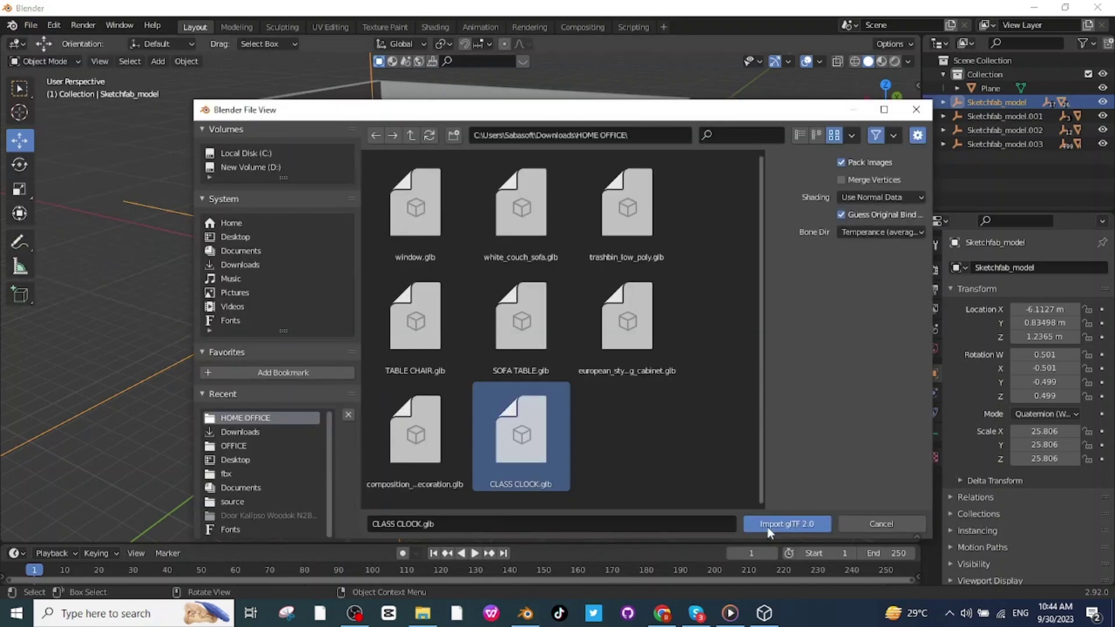
left_click(769, 527)
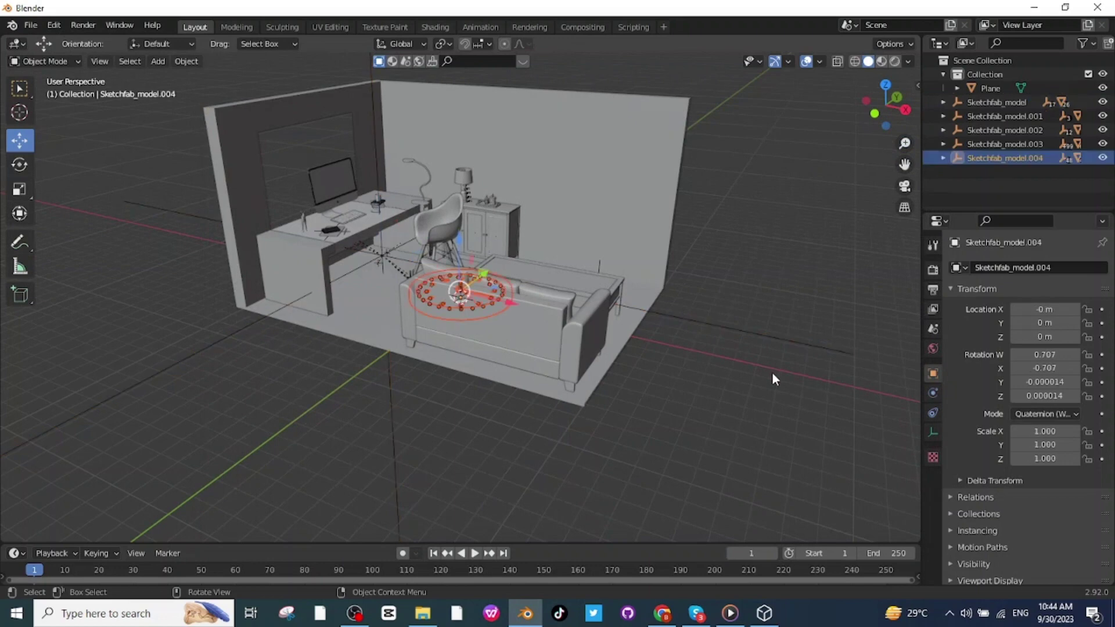
Scale the clock down uniformly to about 0.737 and rotate it about 90 degrees around the X axis so it stands upright
key("s")
left_click(692, 351)
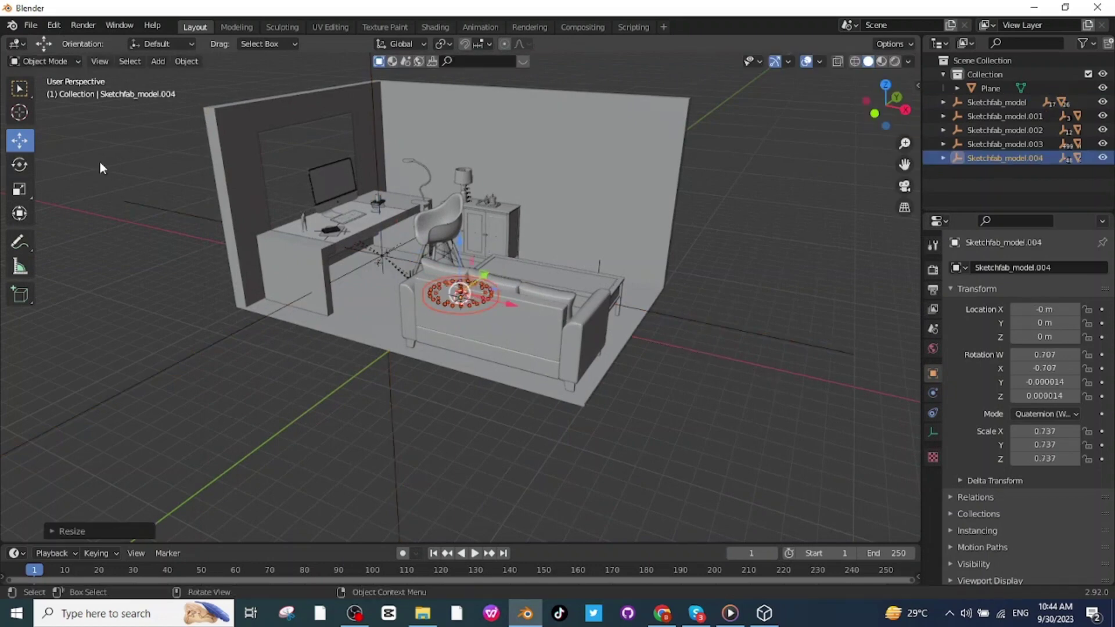
left_click(19, 165)
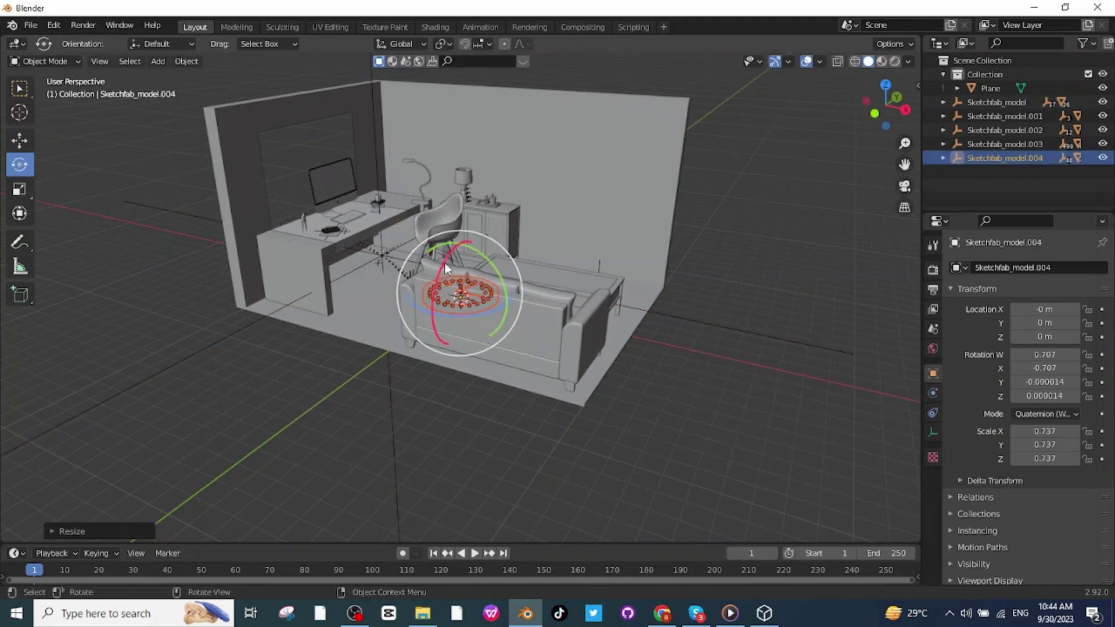
left_click_drag(445, 263, 459, 256)
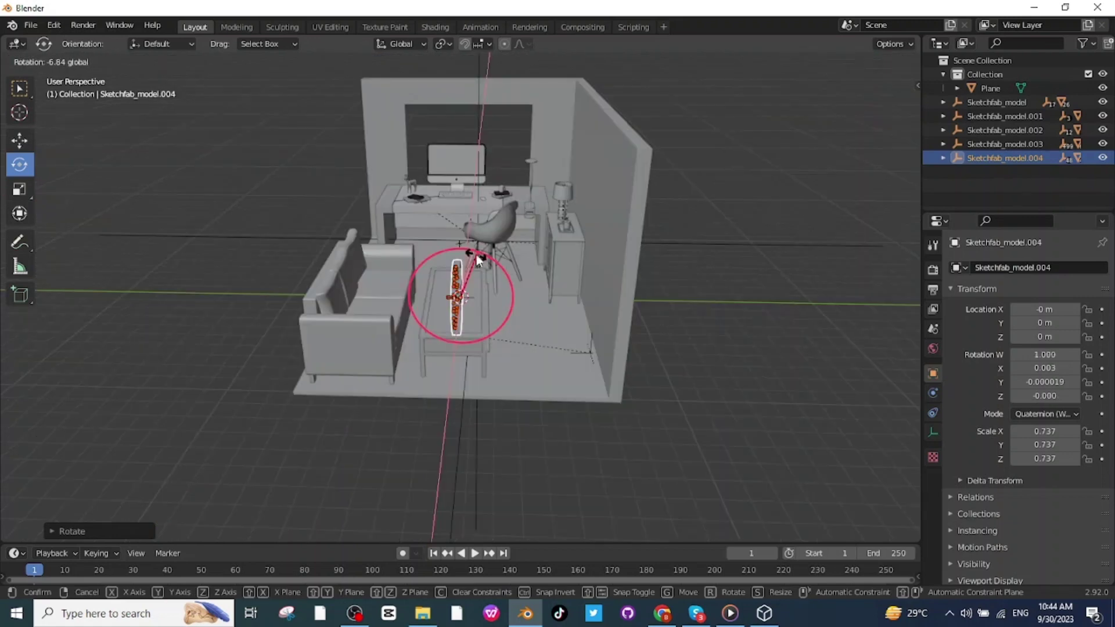
left_click_drag(477, 261, 480, 205)
Mount the clock high on the long wall near the window corner at about X -7.18 m, Y 6.96 m, Z 8.68 m, scaled to about 0.404
left_click(19, 140)
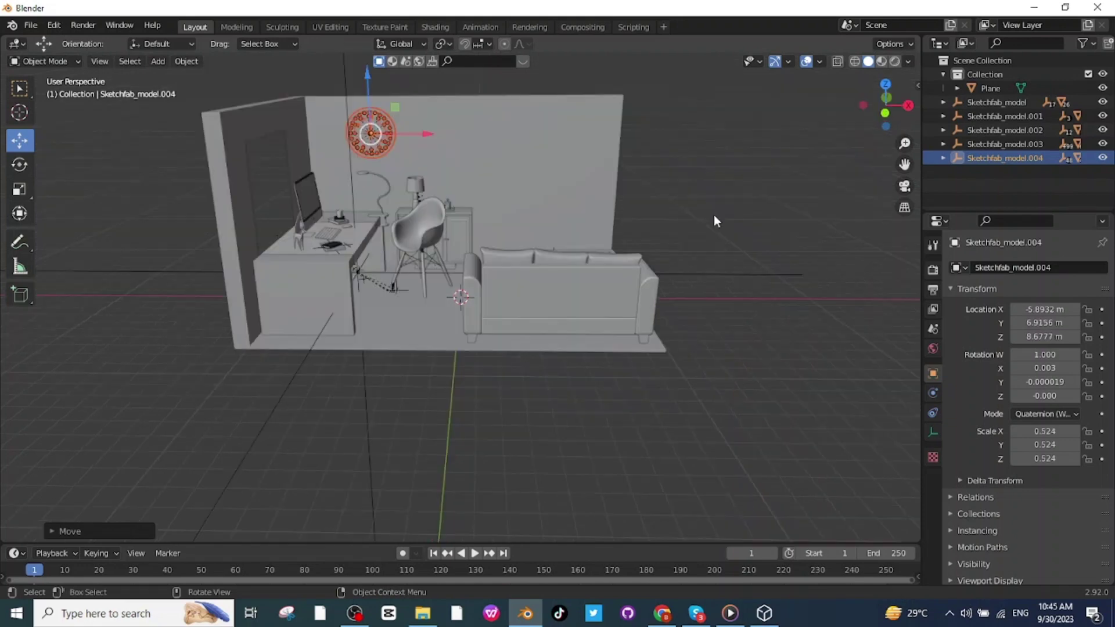
key("s")
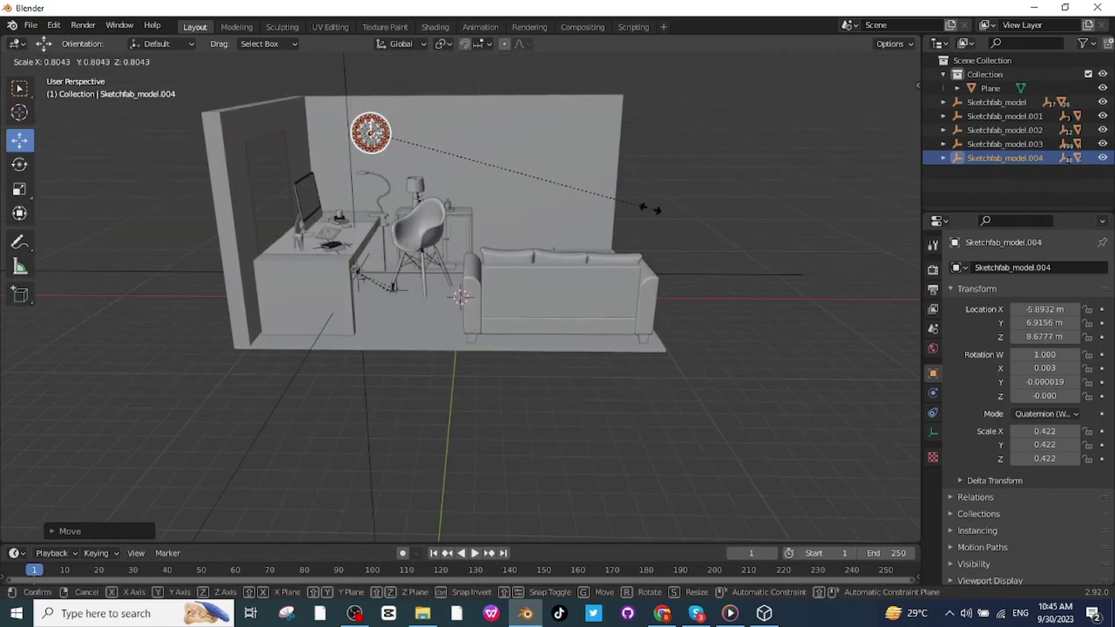
left_click(639, 207)
middle_click_drag(640, 207, 706, 266)
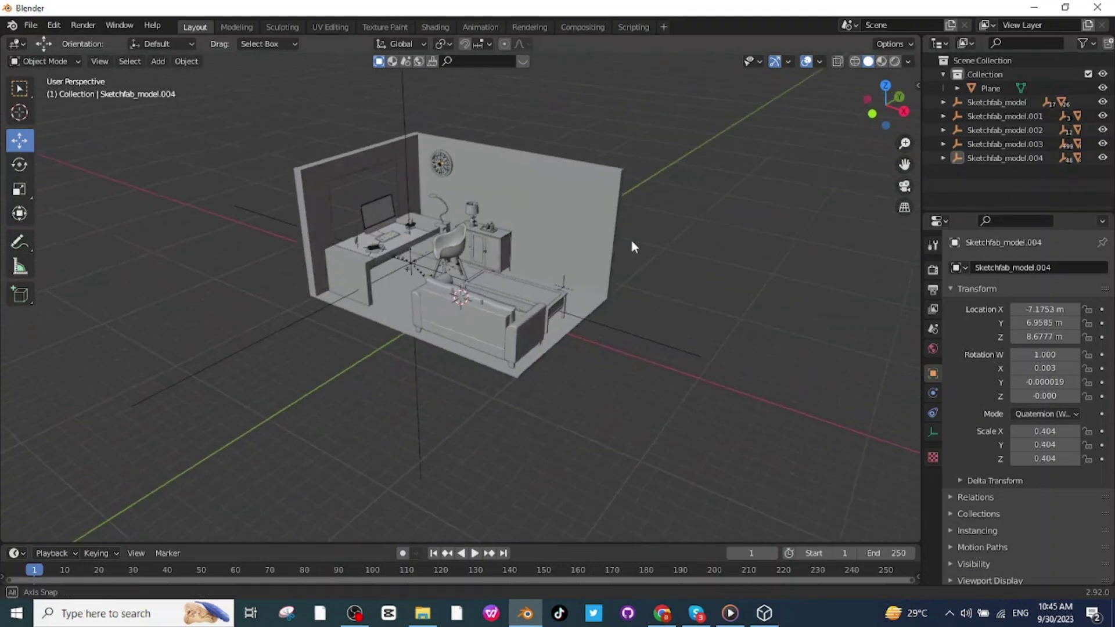
Import the set of picture frames and scale it down uniformly to about 0.131 to suit the long wall
left_click(30, 26)
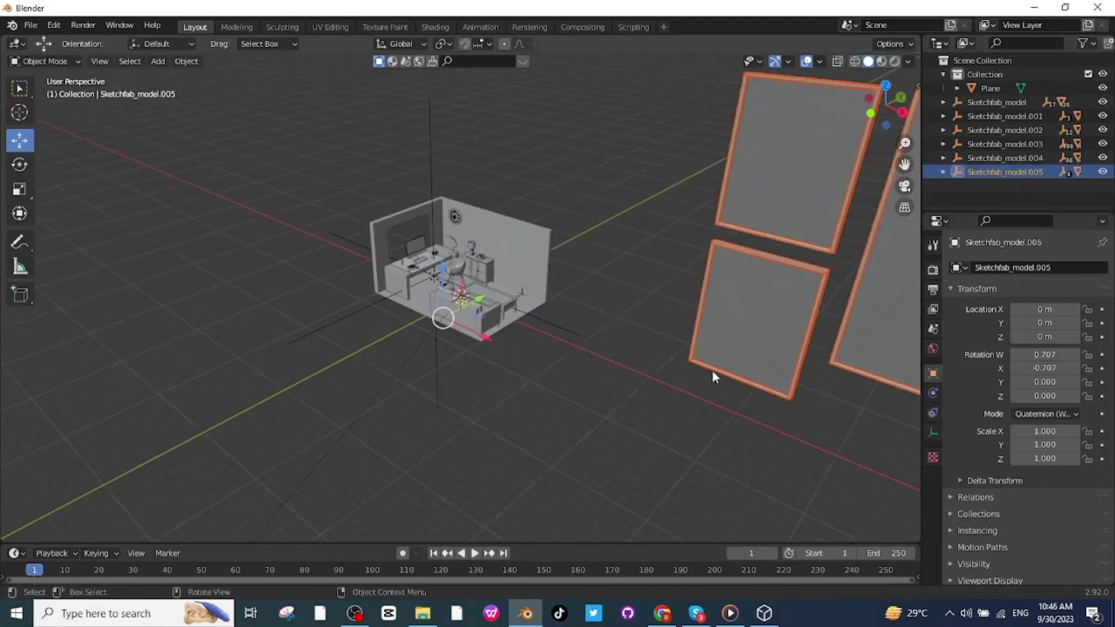
scroll(712, 376, "down", 3)
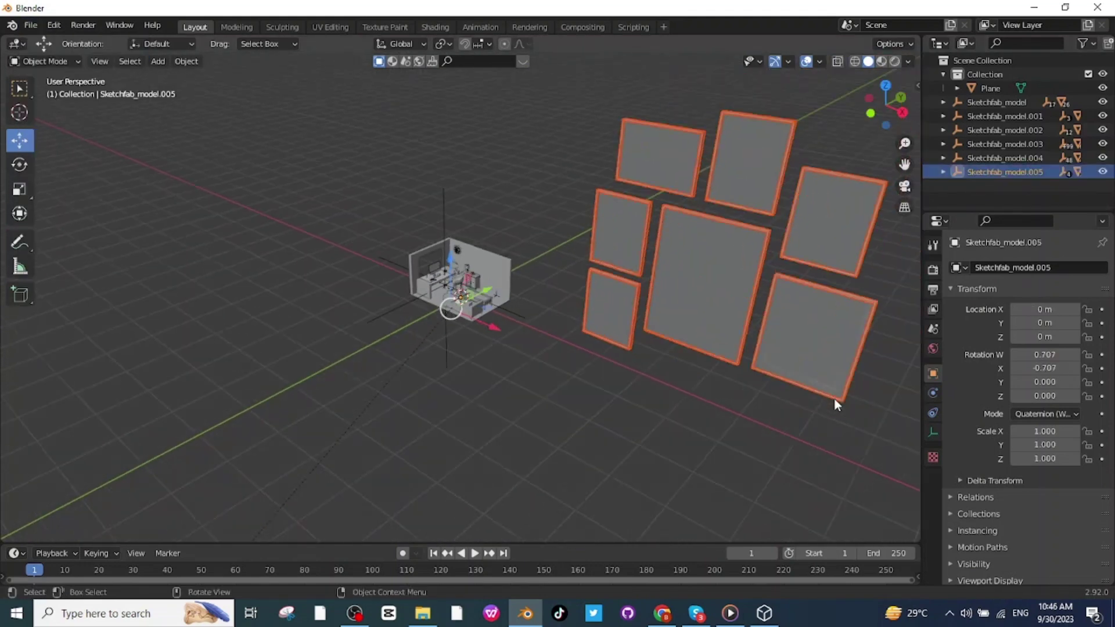
key("s")
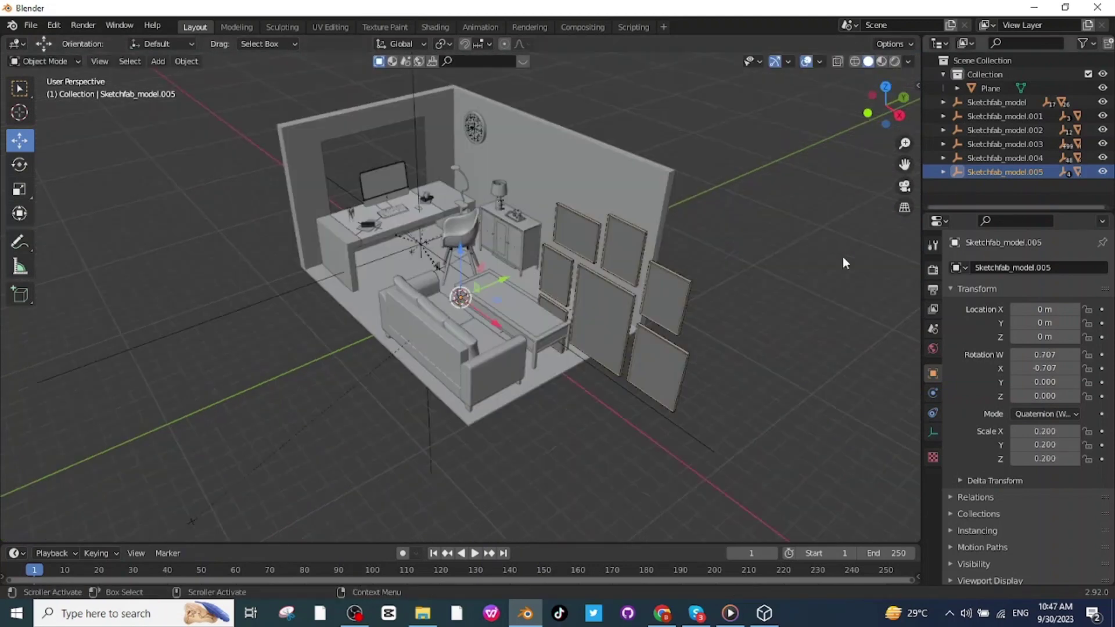
key("s")
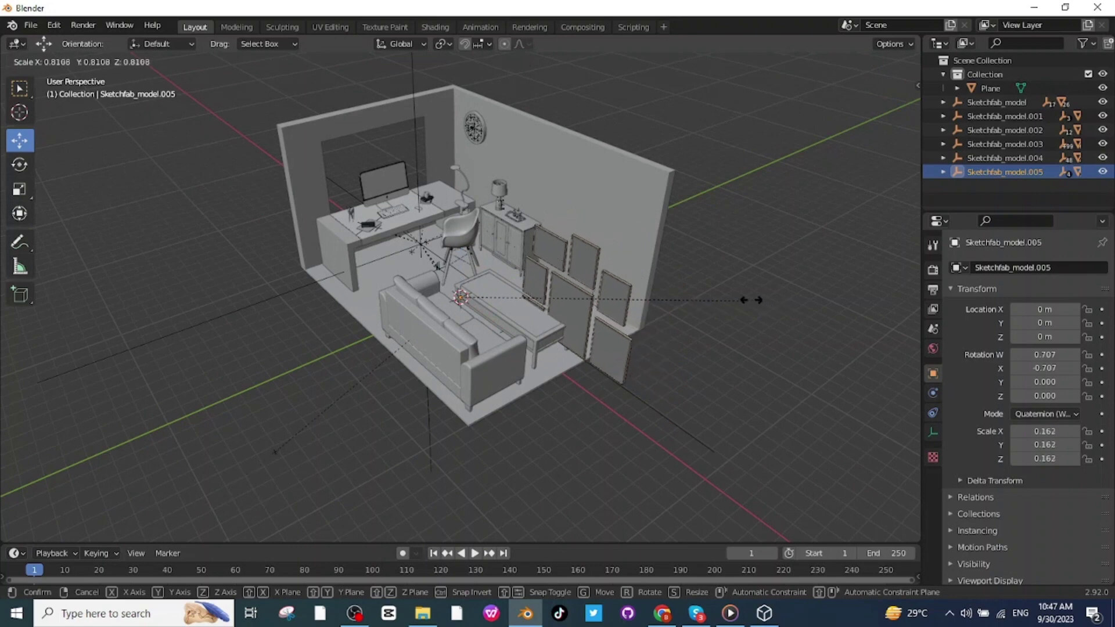
left_click(701, 291)
Hang the picture frames on the long wall at about Y 5.96 m, Z 3.98 m, sliding them along the wall toward the cabinet
middle_click_drag(706, 384, 569, 327)
left_click_drag(465, 251, 464, 173)
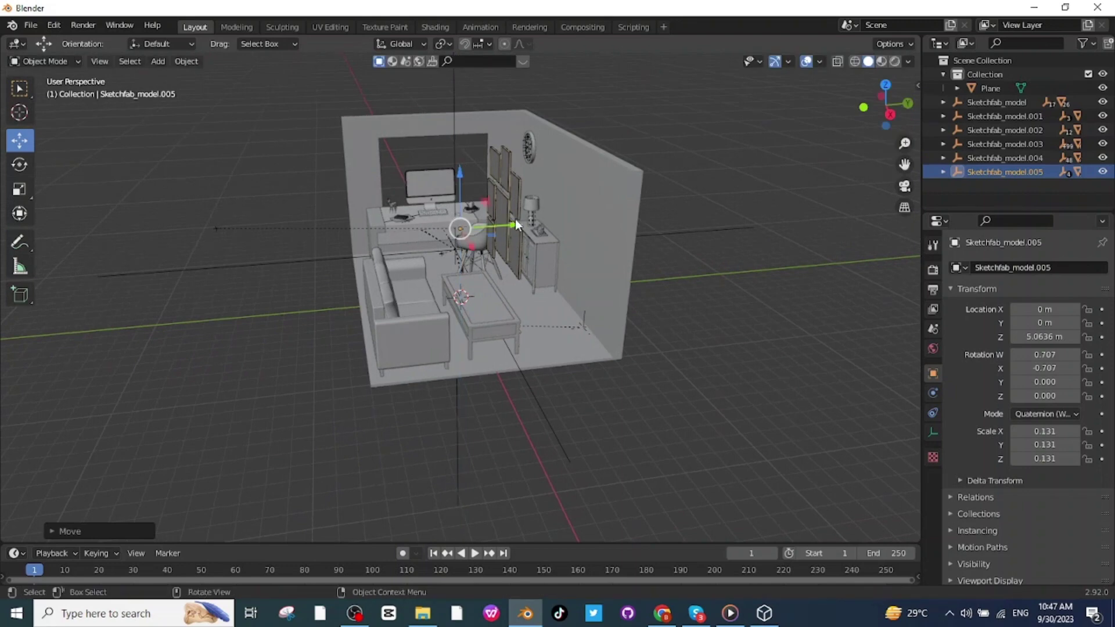
left_click_drag(515, 219, 591, 221)
middle_click_drag(666, 242, 603, 246)
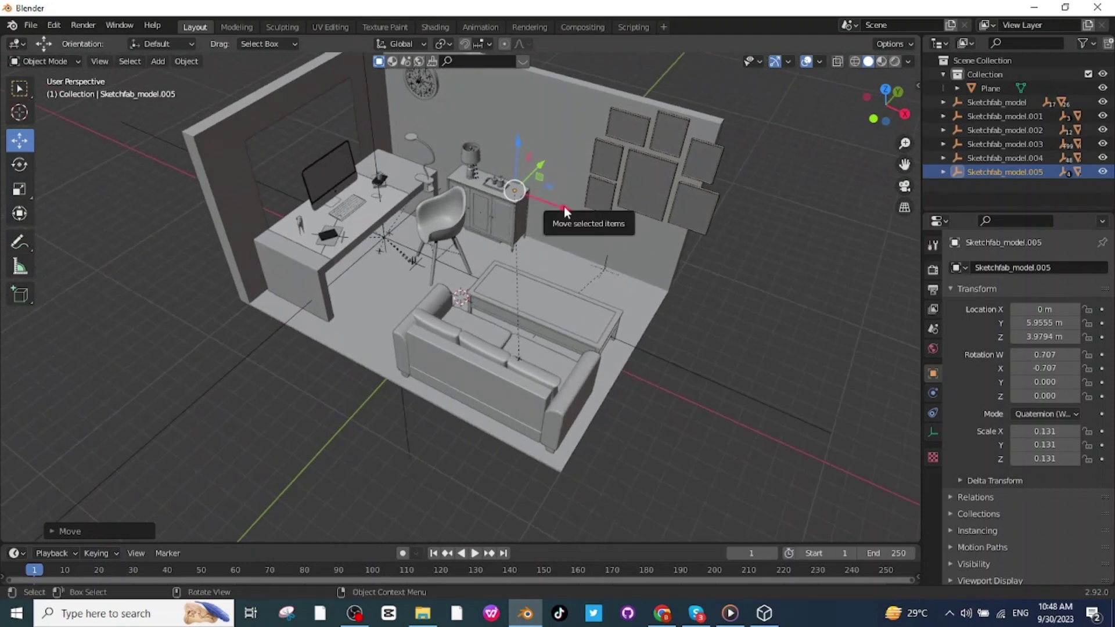
left_click_drag(563, 207, 527, 205)
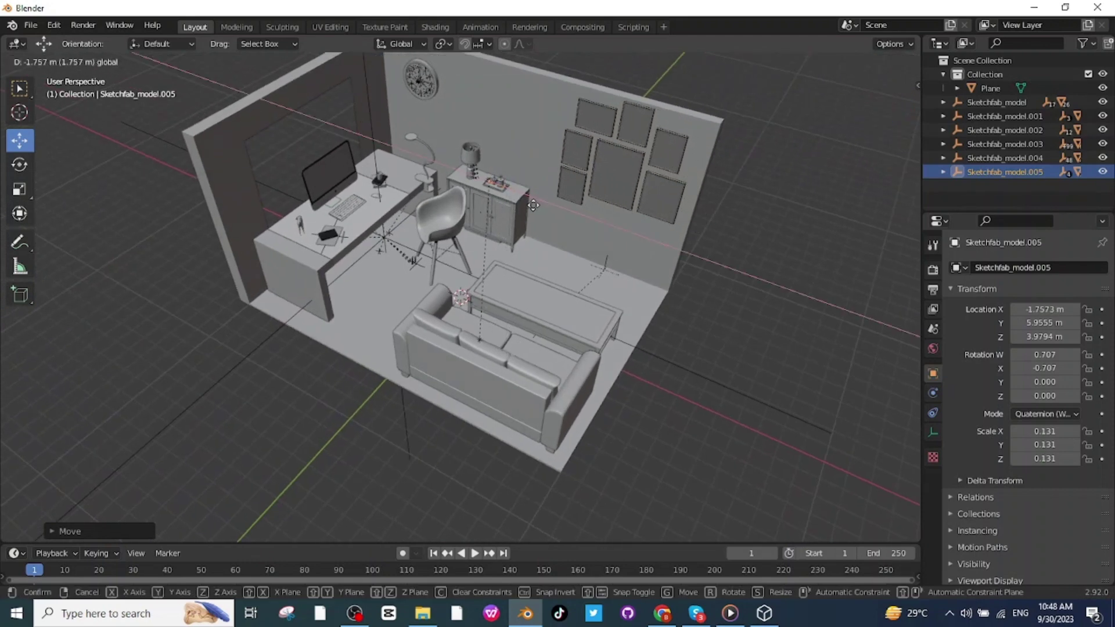
middle_click_drag(796, 349, 417, 166)
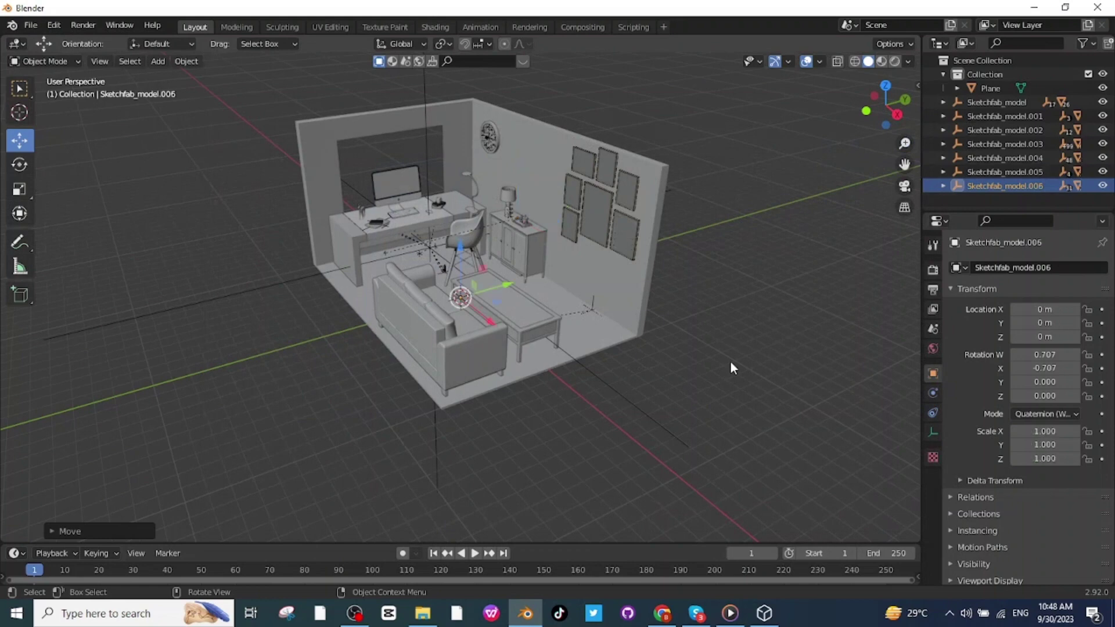
Scale the imported curtained window down uniformly to about 0.144 and move it along Y to about 8.35 m
scroll(730, 361, "down", 8)
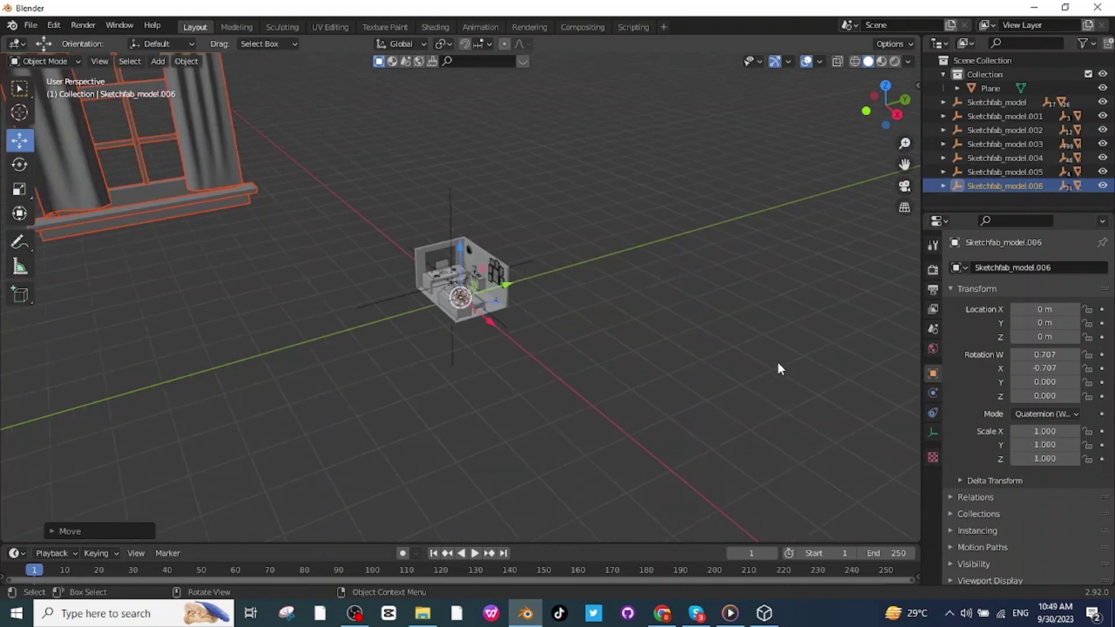
key("s")
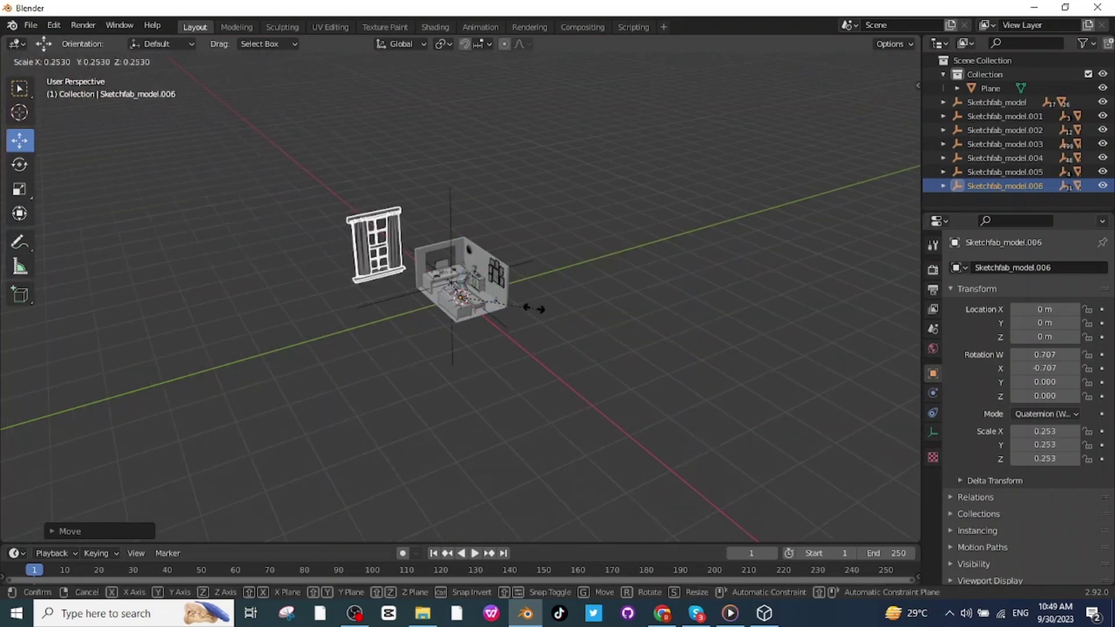
left_click(507, 299)
scroll(570, 333, "up", 5)
key("g")
key("y")
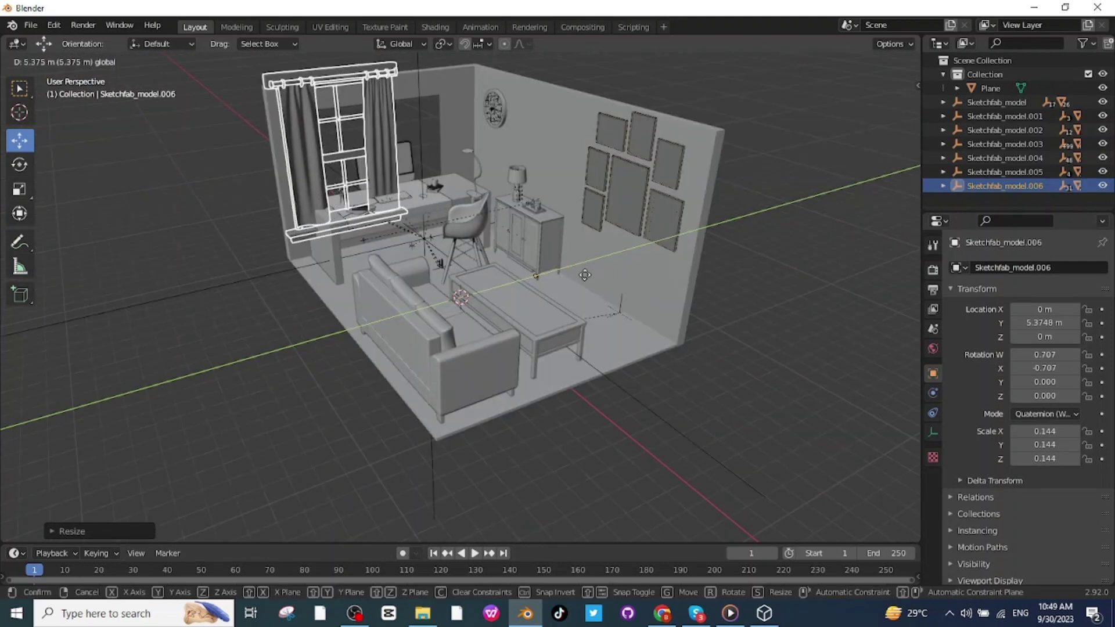
left_click(643, 320)
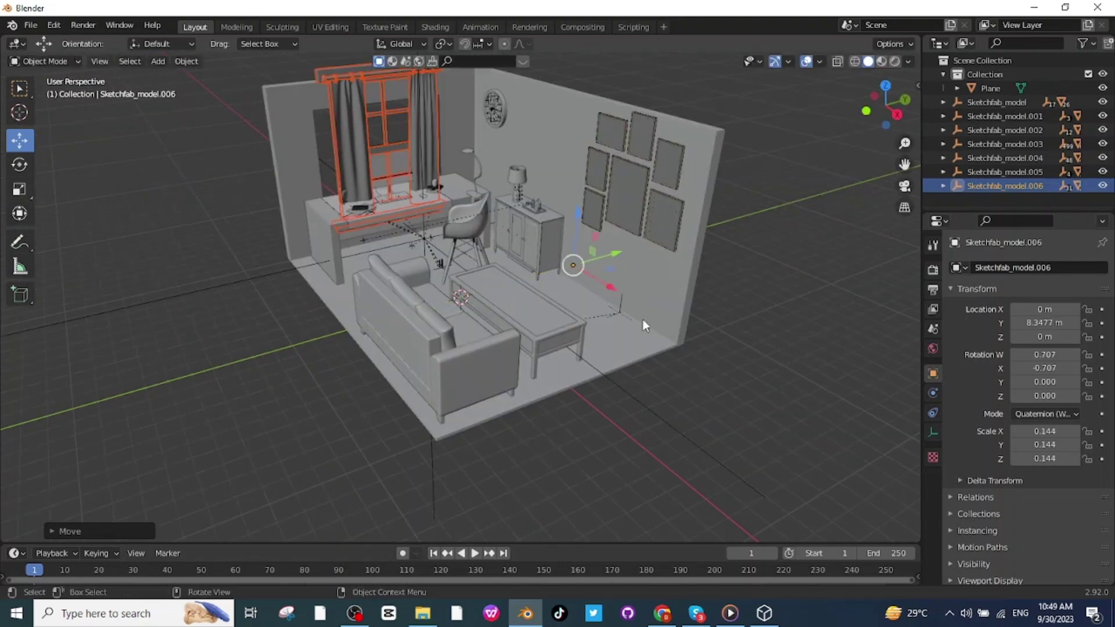
Move the window toward the end wall's opening, to about X -2.07 m and Z -0.75 m
middle_click_drag(593, 429, 583, 361)
key("g")
key("x")
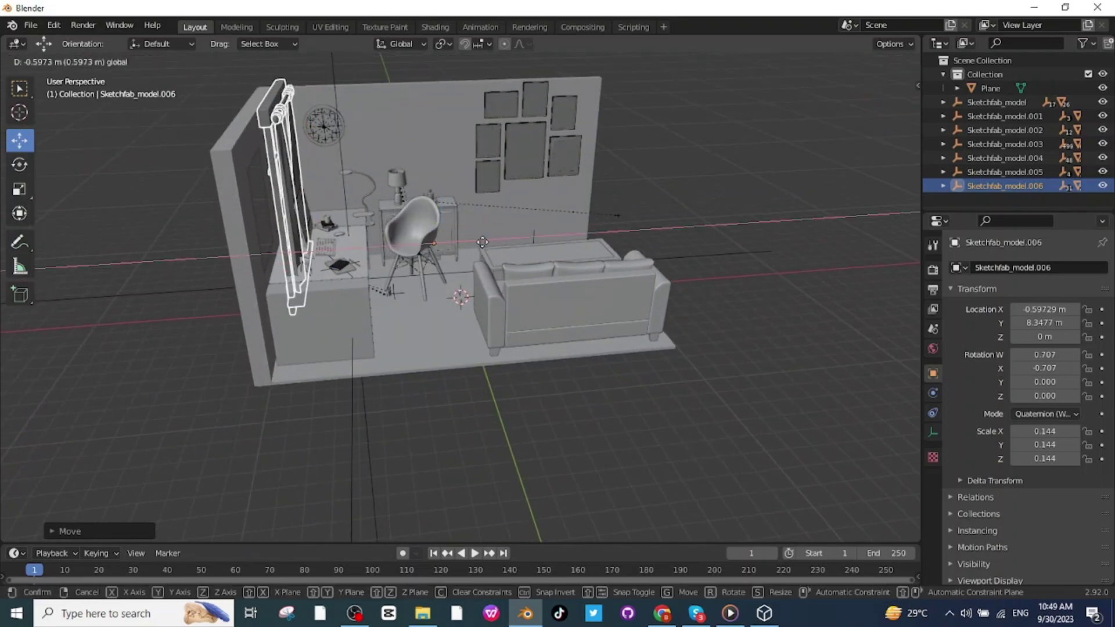
left_click(467, 244)
middle_click_drag(424, 363, 405, 229)
left_click_drag(408, 215, 411, 226)
middle_click_drag(463, 305, 410, 282)
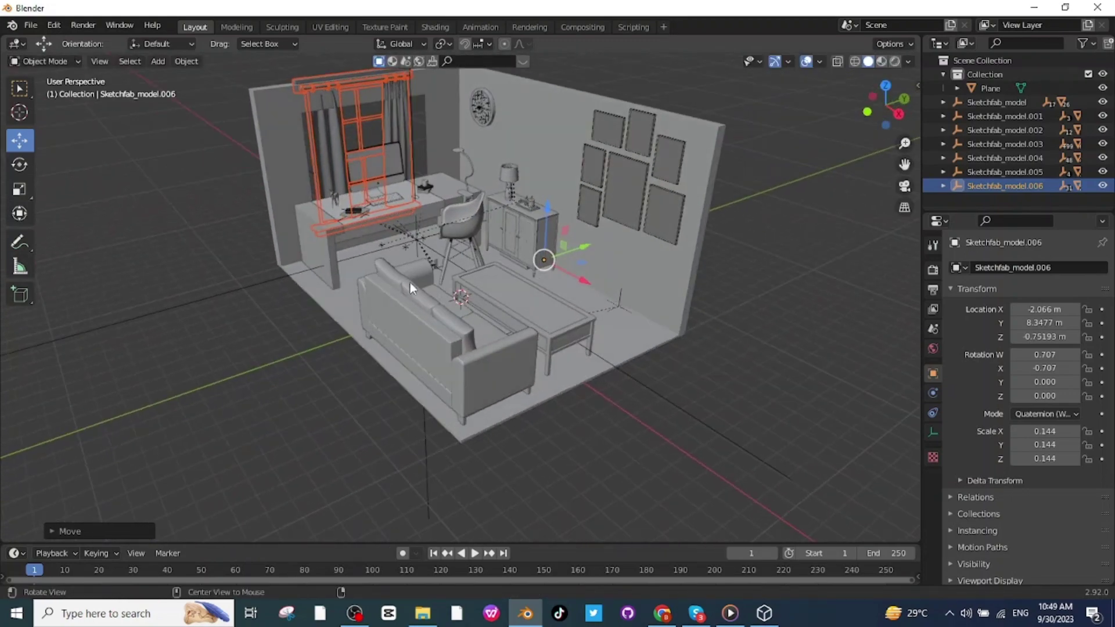
Fit the window into the wall opening with scale about 0.144, 0.104, 0.183 at about X -2.27 m, Y 10.97 m, Z 0.97 m
left_click_drag(558, 246, 549, 232, "alt")
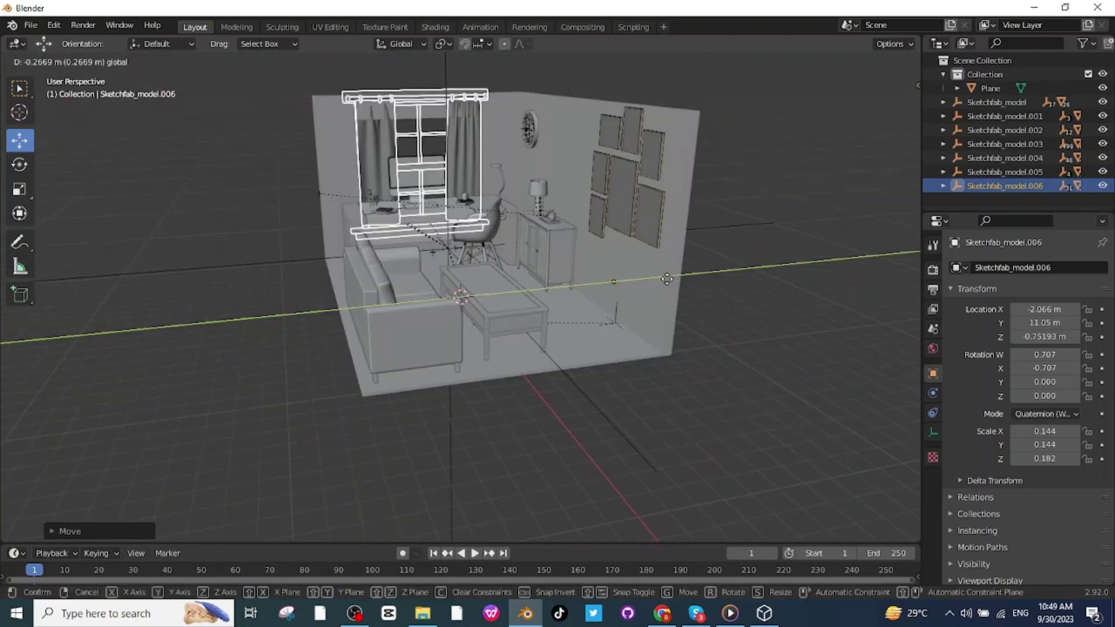
left_click_drag(667, 278, 668, 279)
key("s")
key("z")
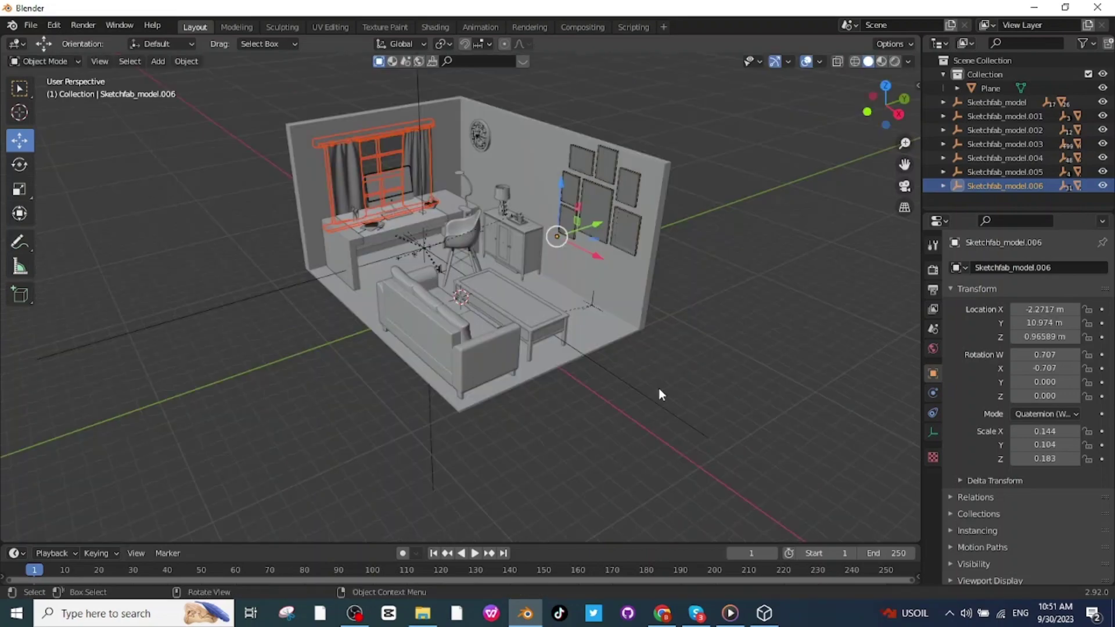
middle_click_drag(659, 388, 679, 349)
left_click_drag(670, 326, 743, 321, "alt")
scroll(372, 349, "down", 2)
middle_click_drag(369, 348, 628, 343)
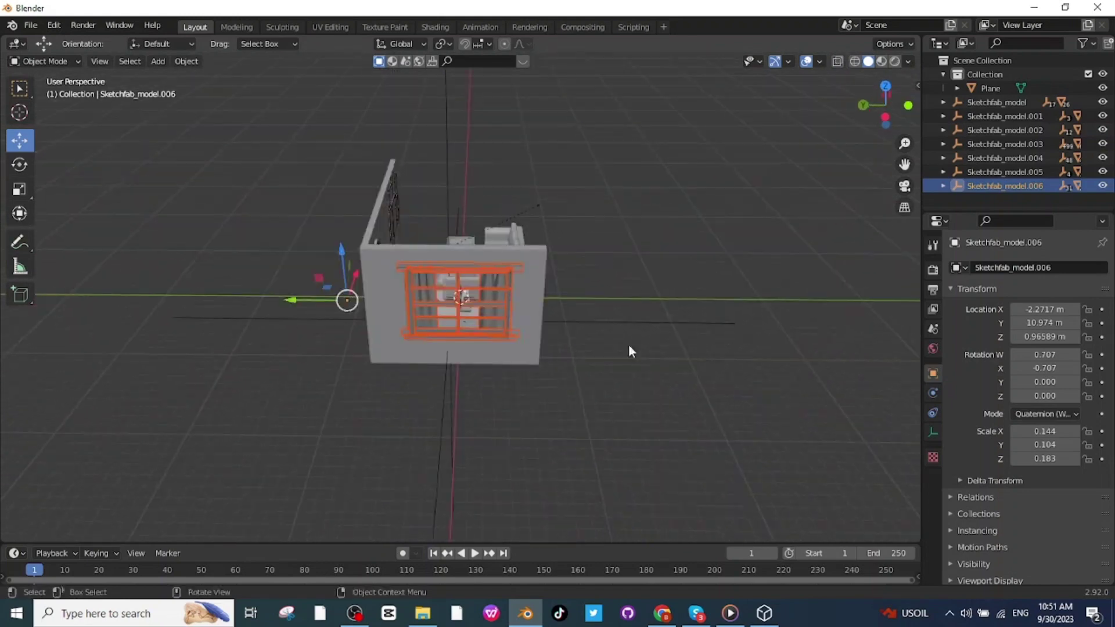
scroll(650, 351, "up", 8)
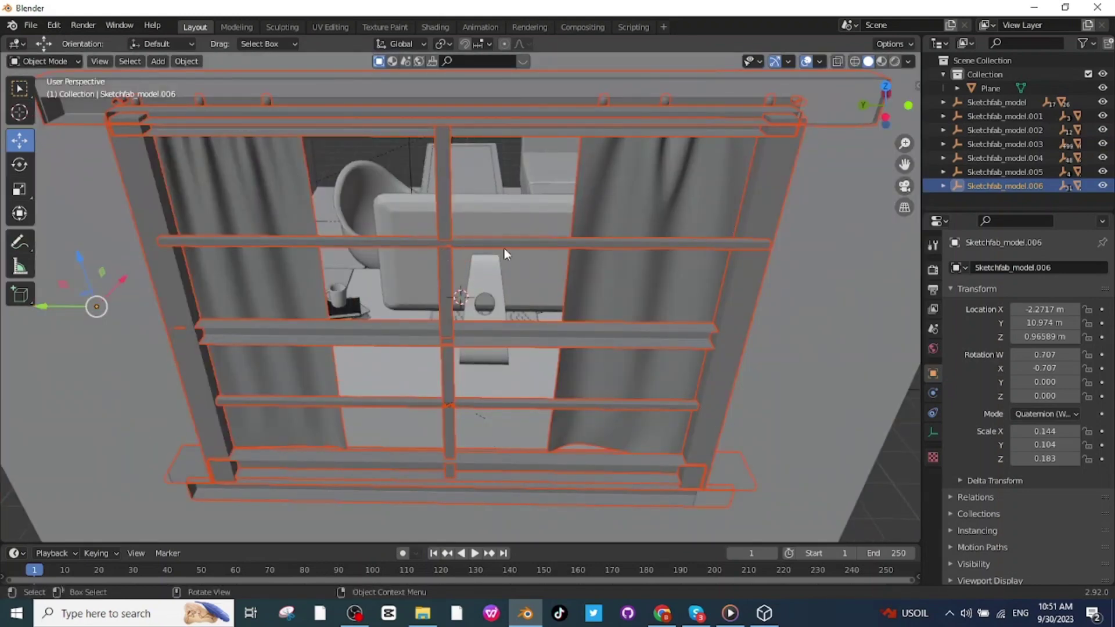
scroll(505, 256, "down", 4)
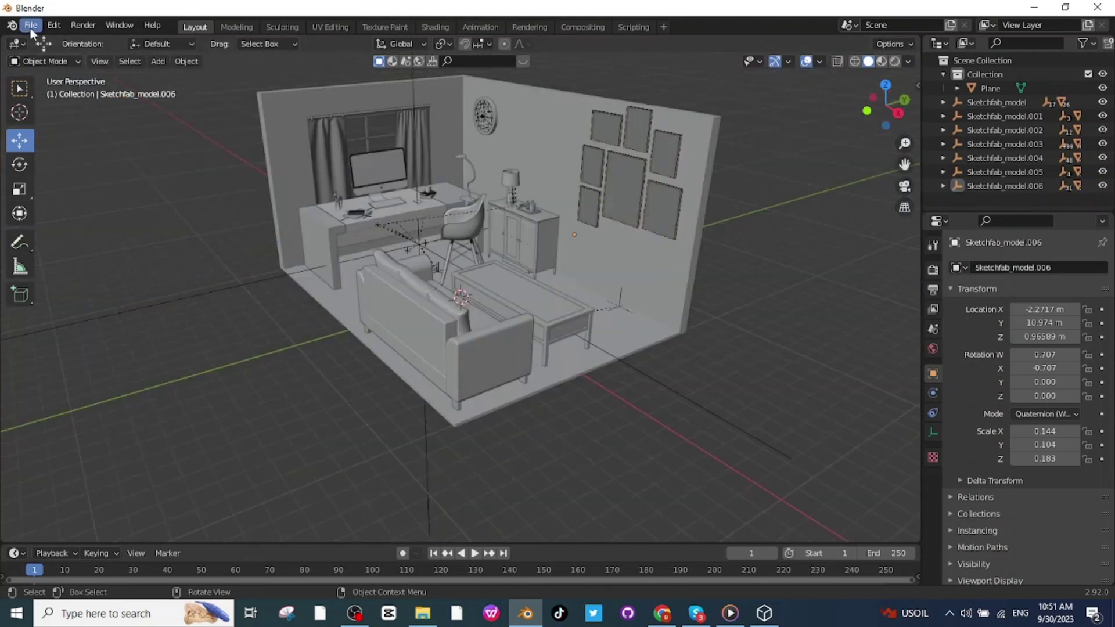
Import the trash bin model and place it beside the desk's end at about X -5.75 m, Y -4.09 m, Z 1.09 m
left_click(30, 28)
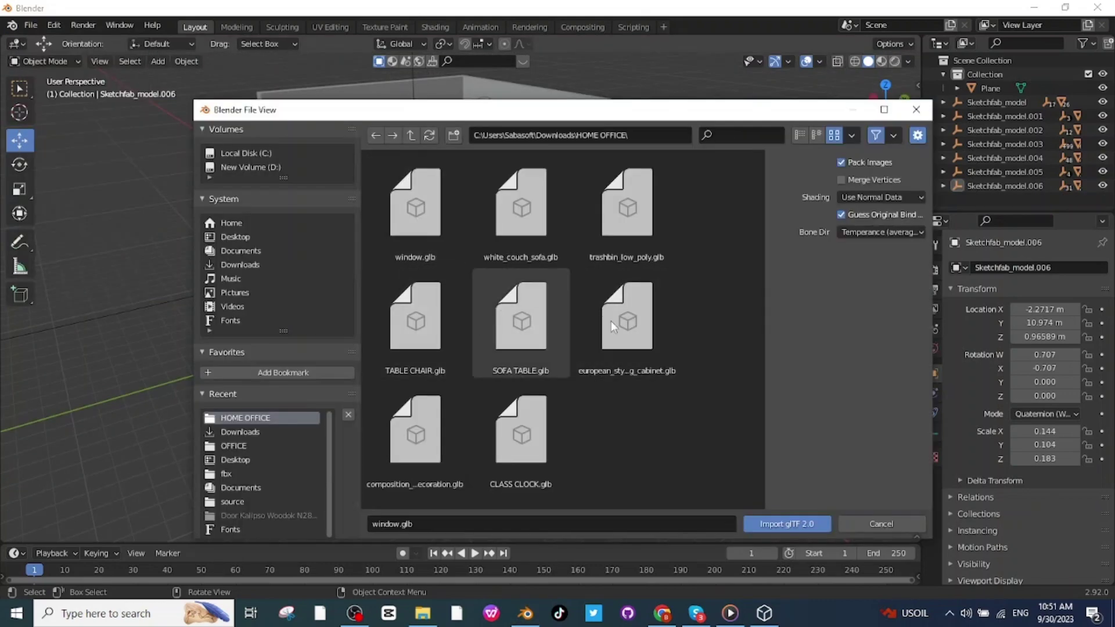
double_click(631, 331)
middle_click_drag(544, 458, 525, 357)
left_click_drag(515, 306, 510, 305)
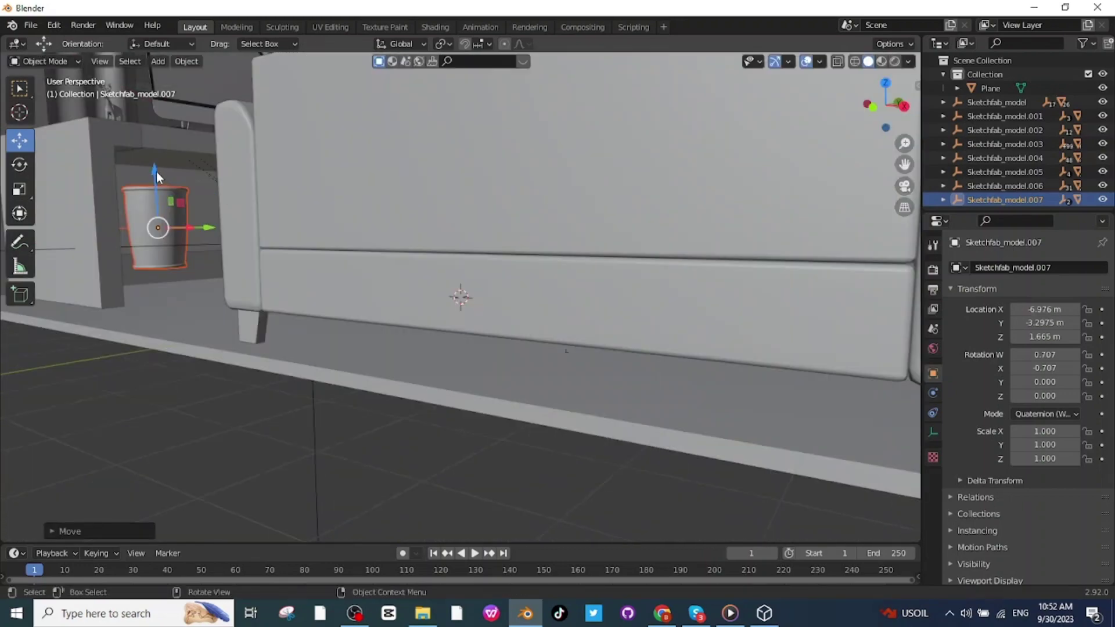
left_click_drag(157, 177, 155, 206)
middle_click_drag(332, 216, 367, 225)
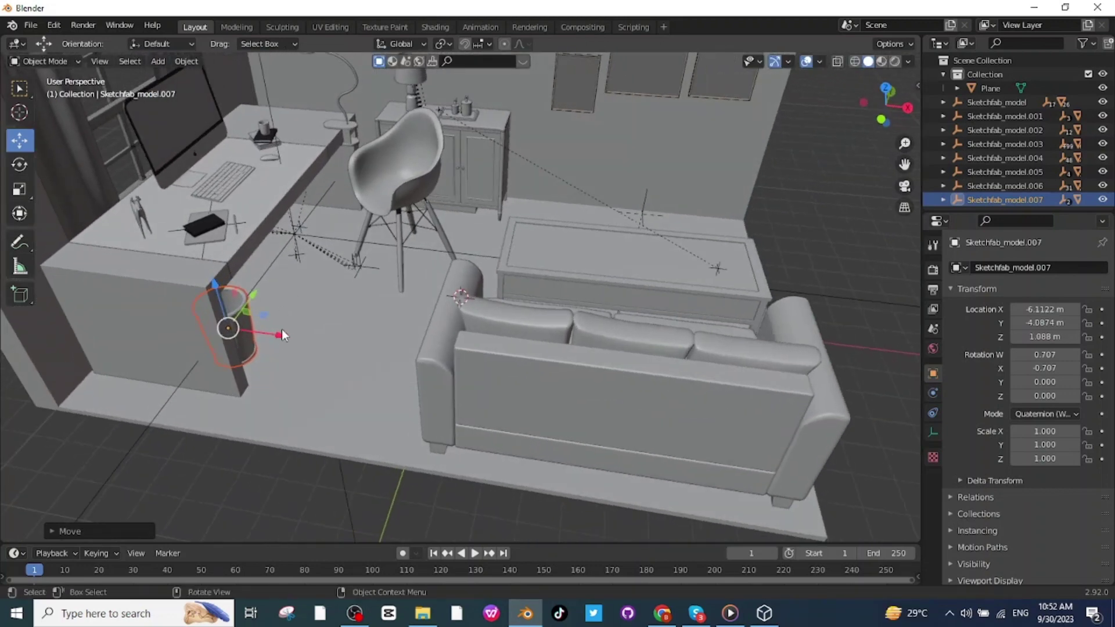
left_click_drag(281, 336, 291, 337)
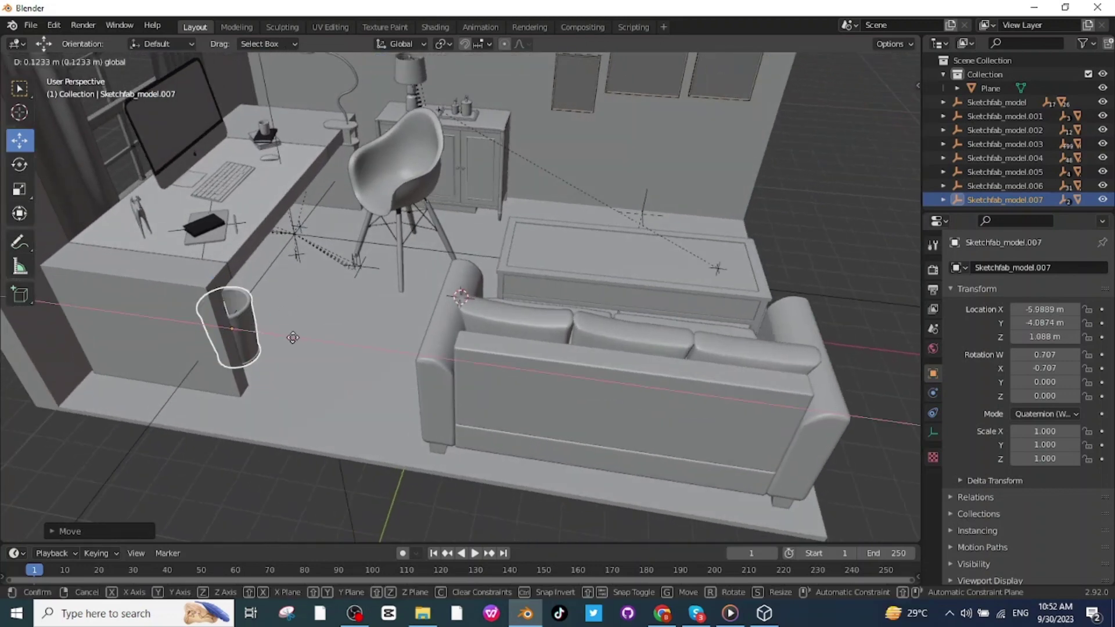
left_click_drag(291, 337, 295, 338)
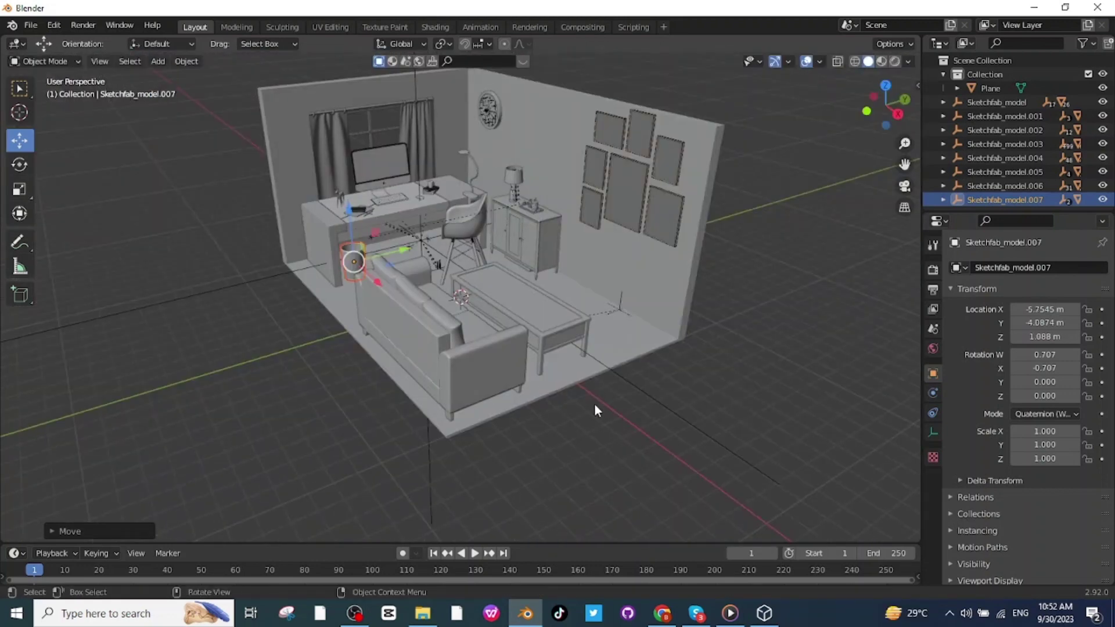
left_click(180, 152)
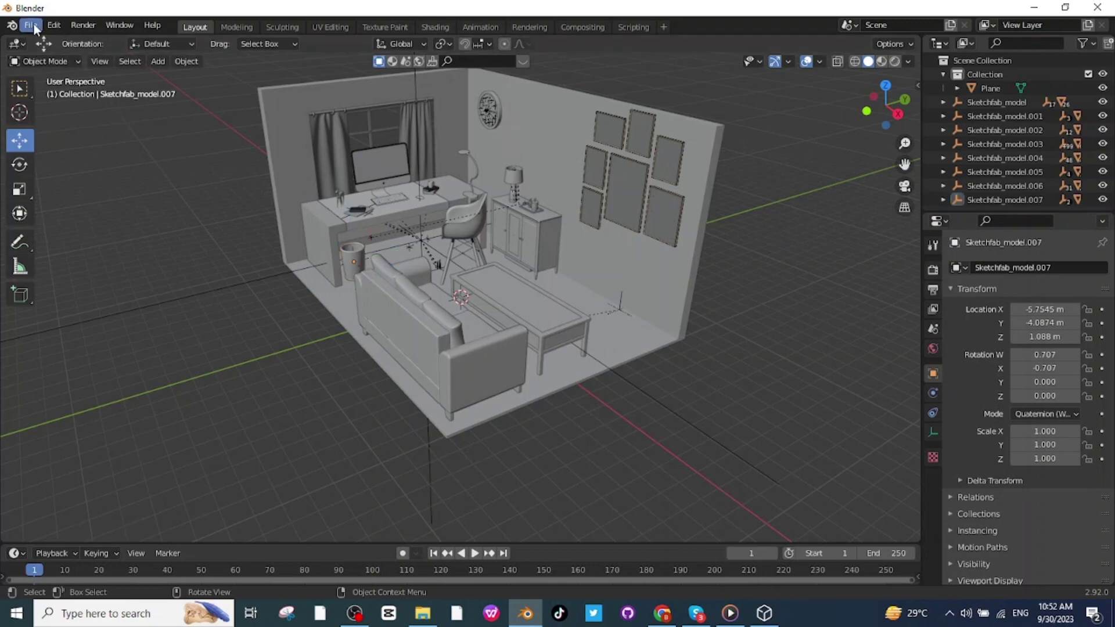
Import the potted plant ficus.glb and move it beside the long wall to about X 2.25 m, Y 6.51 m
left_click(31, 25)
mouse_move(53, 215)
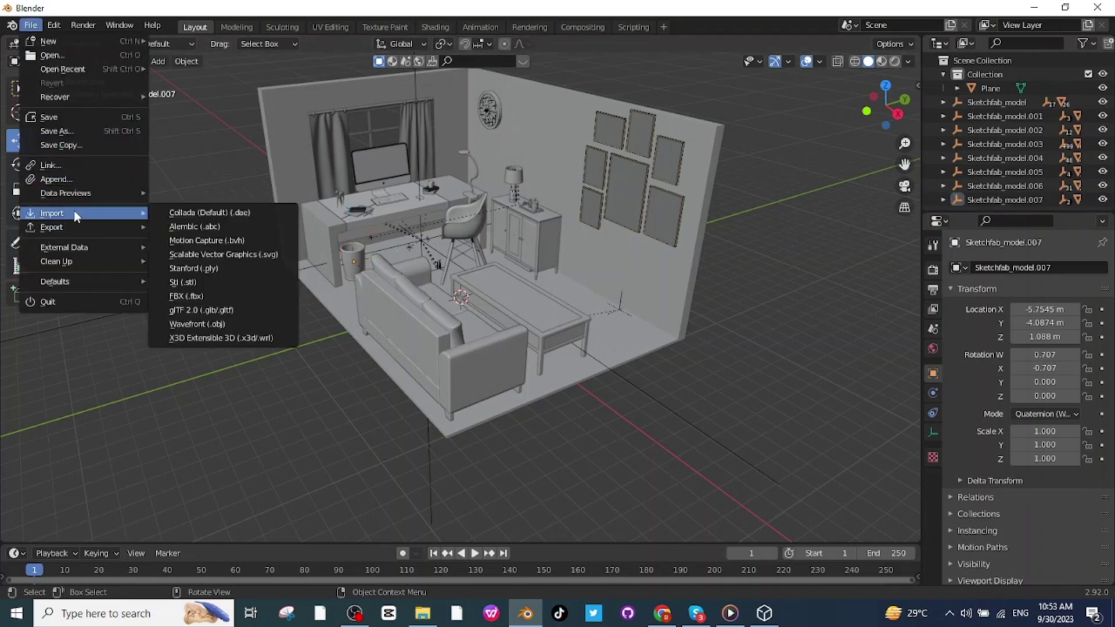
left_click(232, 341)
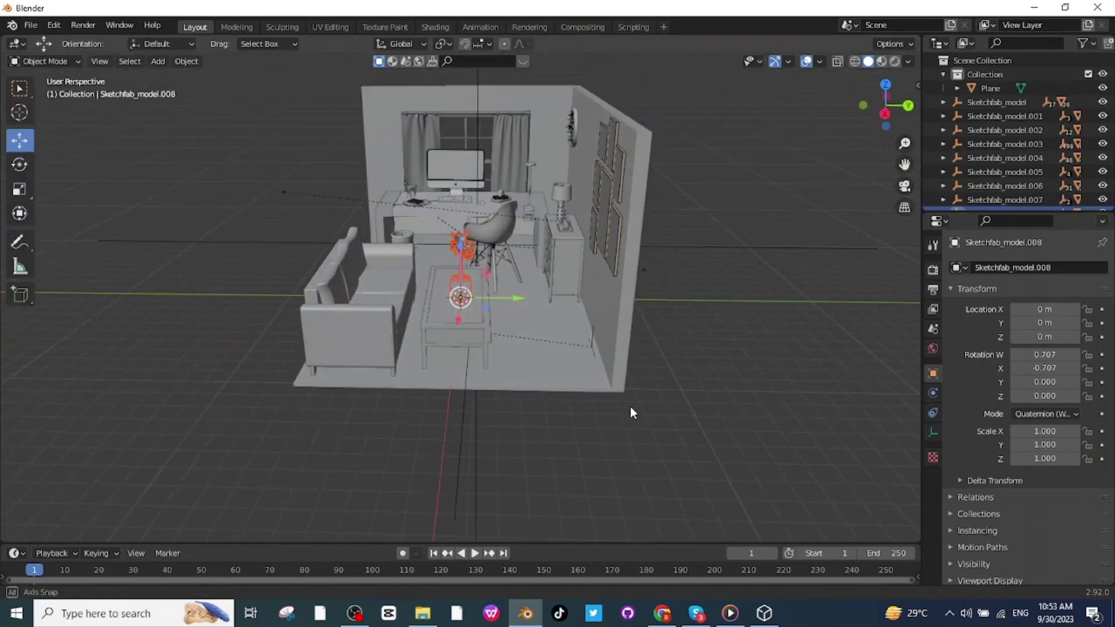
middle_click_drag(630, 406, 497, 294)
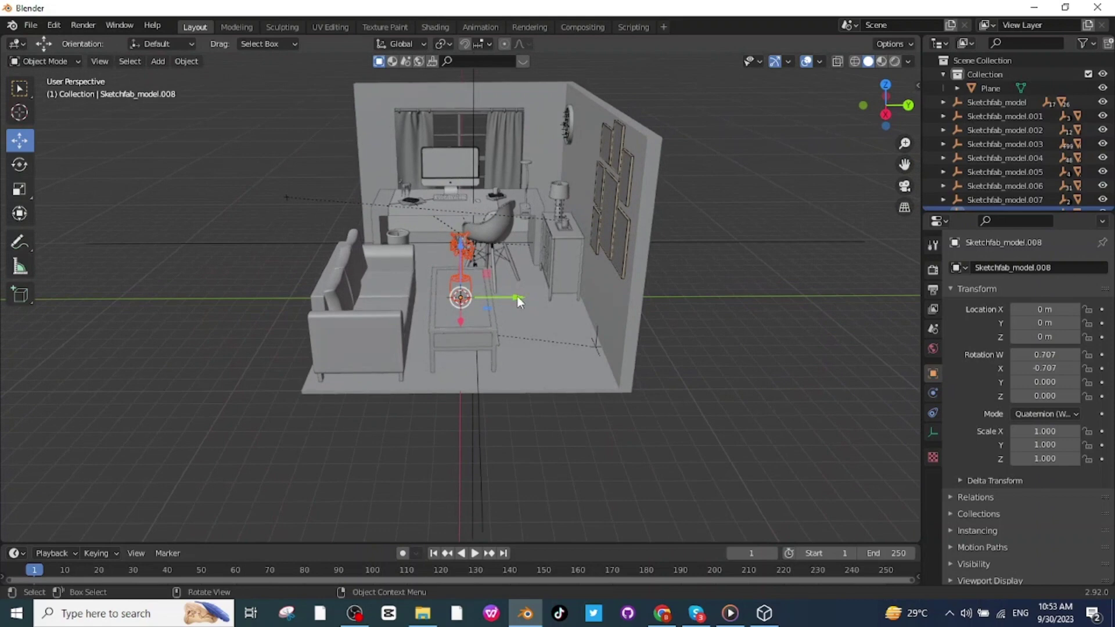
left_click_drag(517, 296, 617, 315)
middle_click_drag(584, 372, 587, 325)
Raise the plant onto the floor at about Z 0.14 m and shift it to about X 1.83 m, Y 6.03 m
key("g")
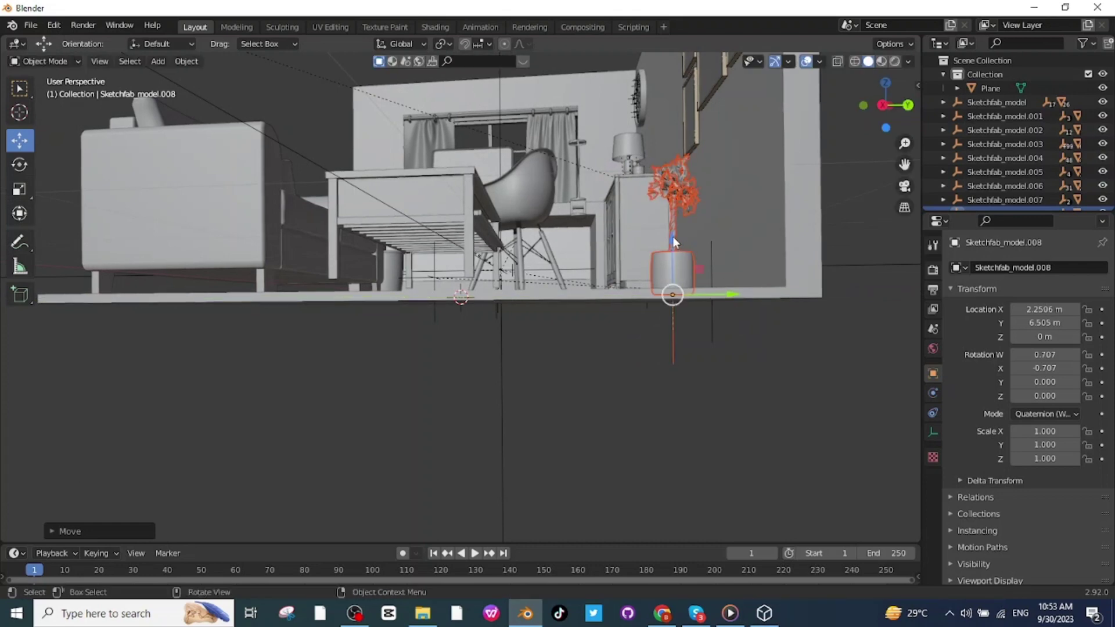
key("z")
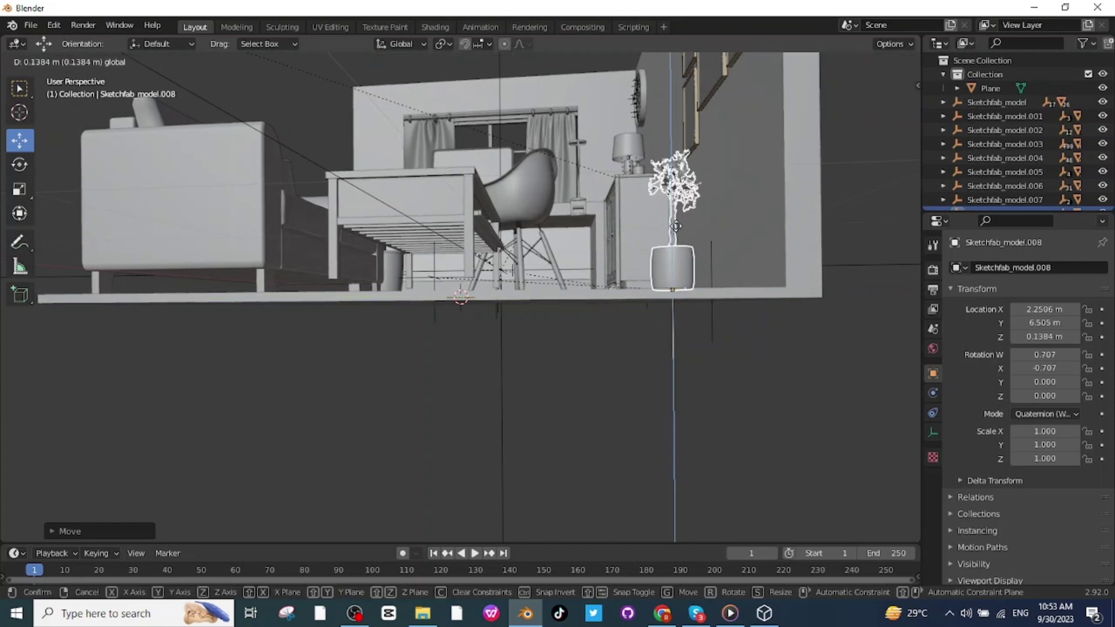
left_click(674, 240)
mouse_move(701, 316)
middle_mouse_down()
mouse_move(746, 345)
mouse_move(693, 393)
mouse_move(738, 334)
middle_mouse_up()
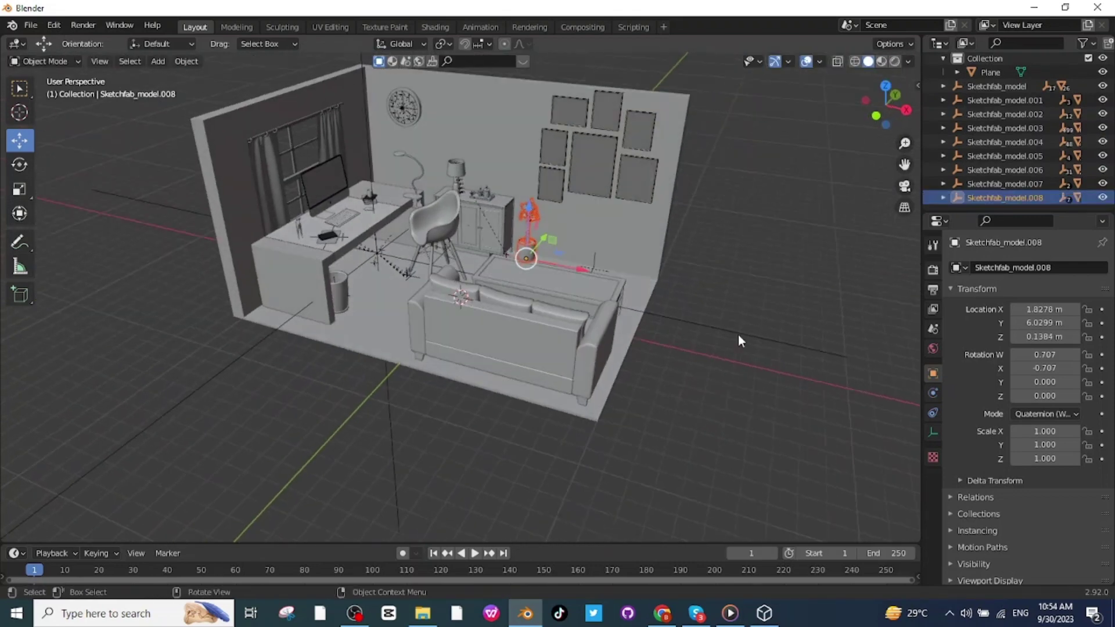
Duplicate the potted plant and move the copy along X to about 8.57 m, near the long wall's open end
key("shift")
key("shift+d")
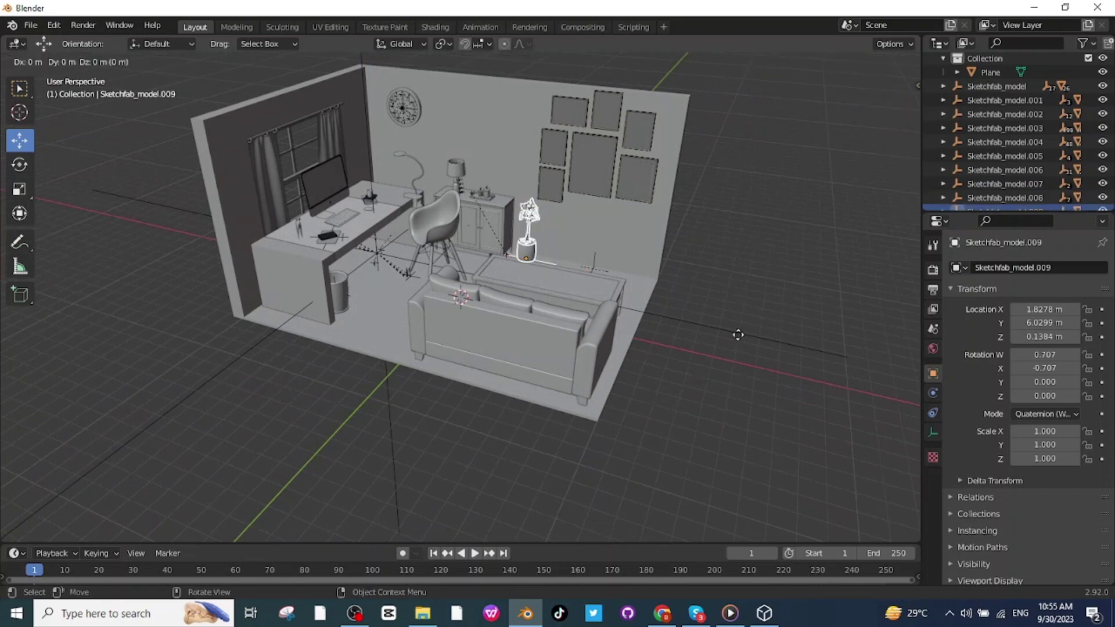
key("x")
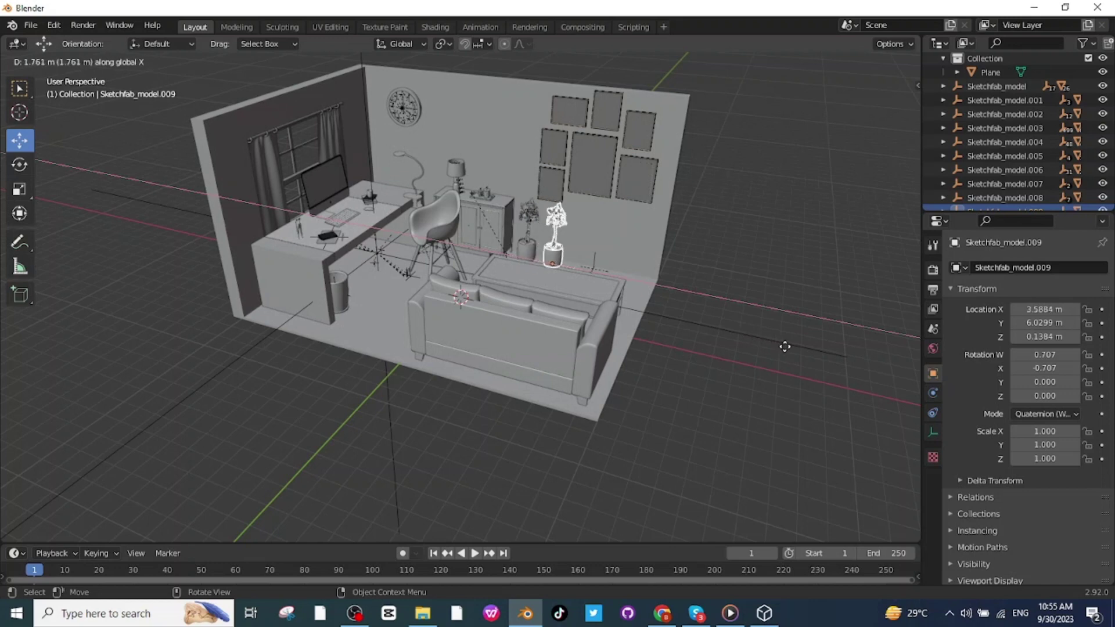
left_click(824, 366)
middle_click_drag(823, 365, 750, 376)
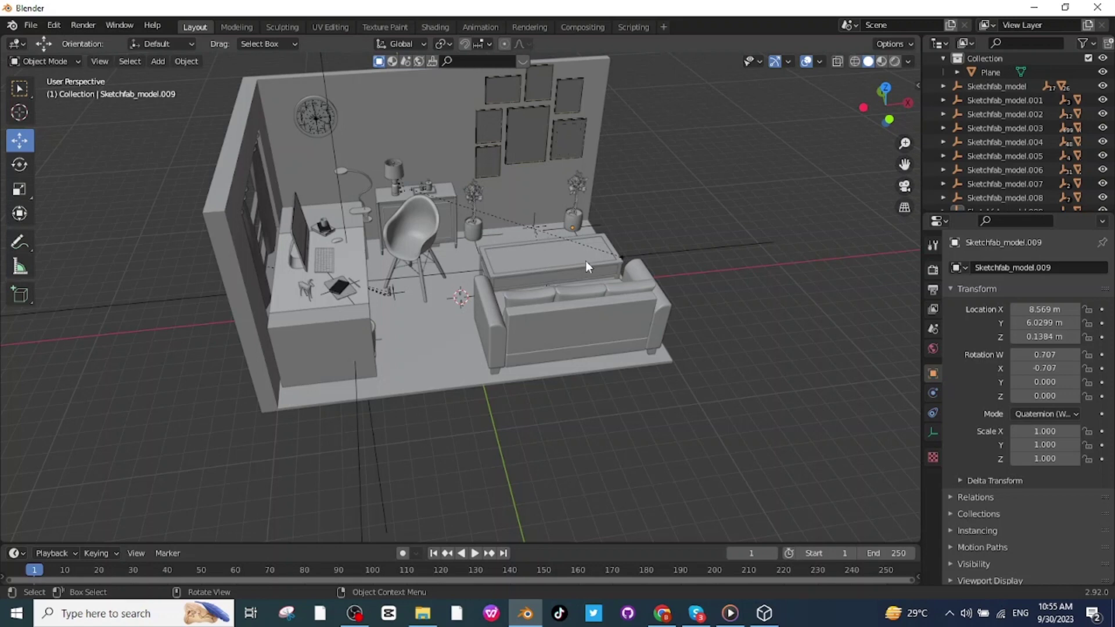
scroll(616, 270, "up", 4)
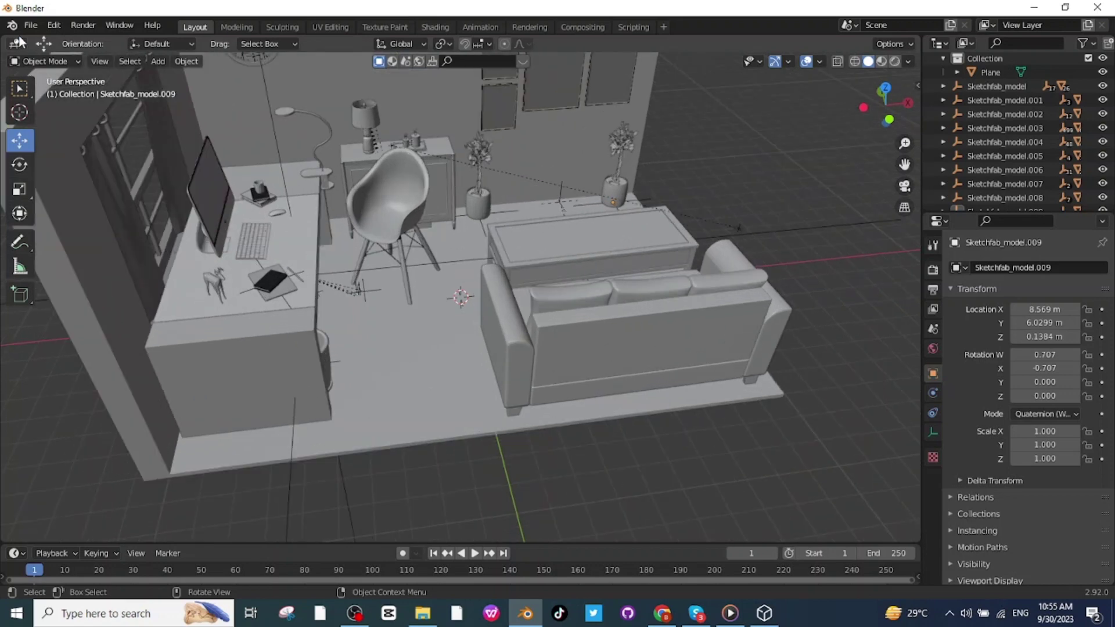
Import the decorative bowl glTF model and scale it up uniformly to about 5.82
left_click(30, 25)
mouse_move(58, 211)
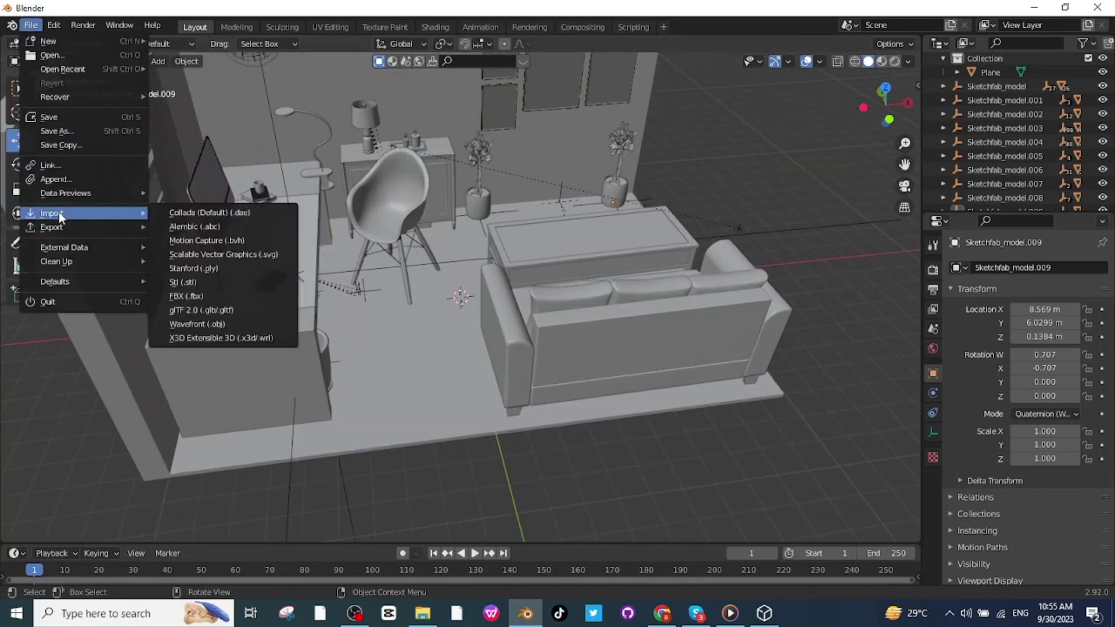
left_click(215, 313)
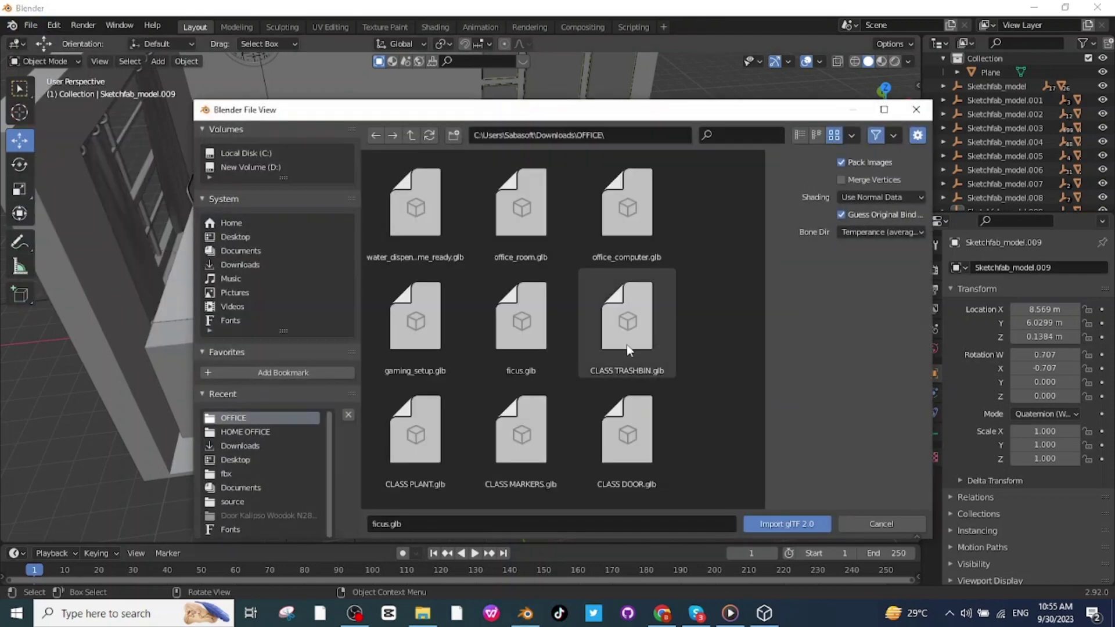
double_click(628, 349)
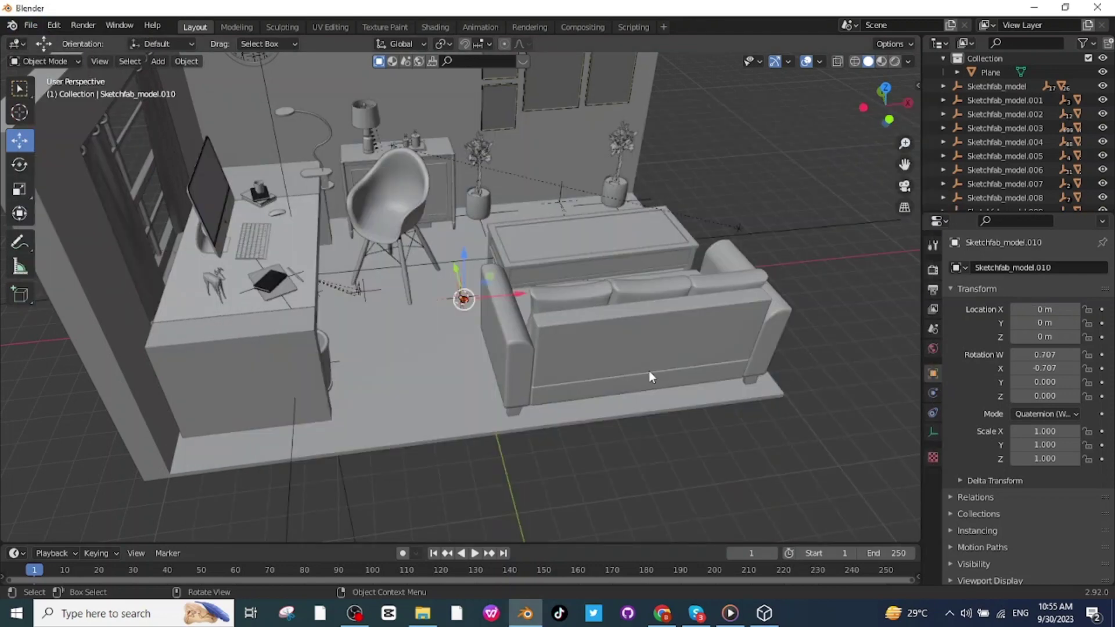
key("s")
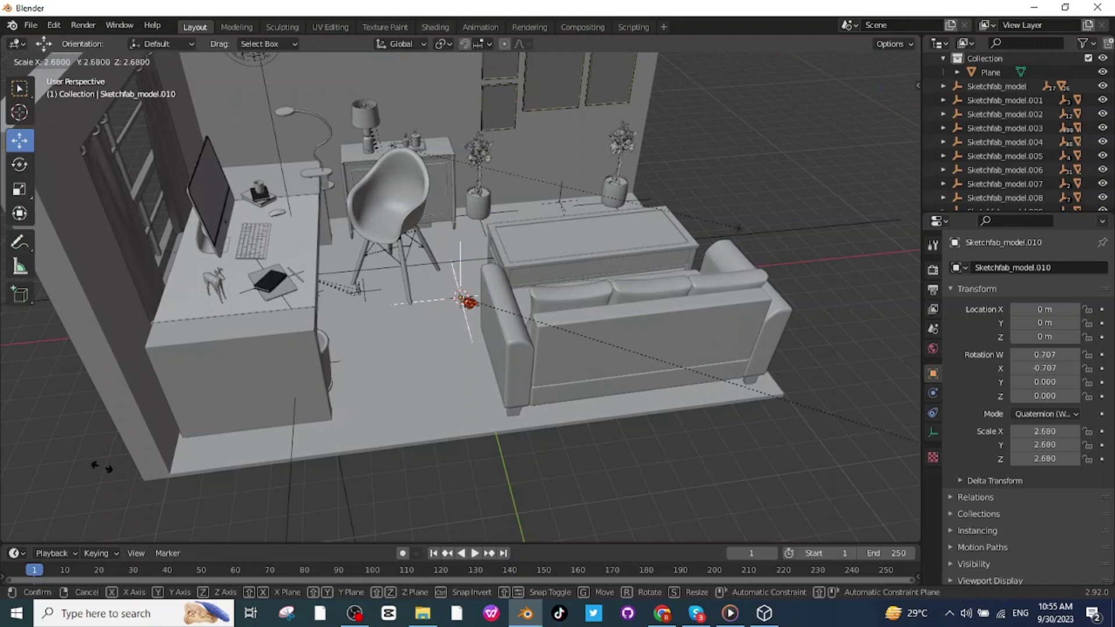
left_click(588, 453)
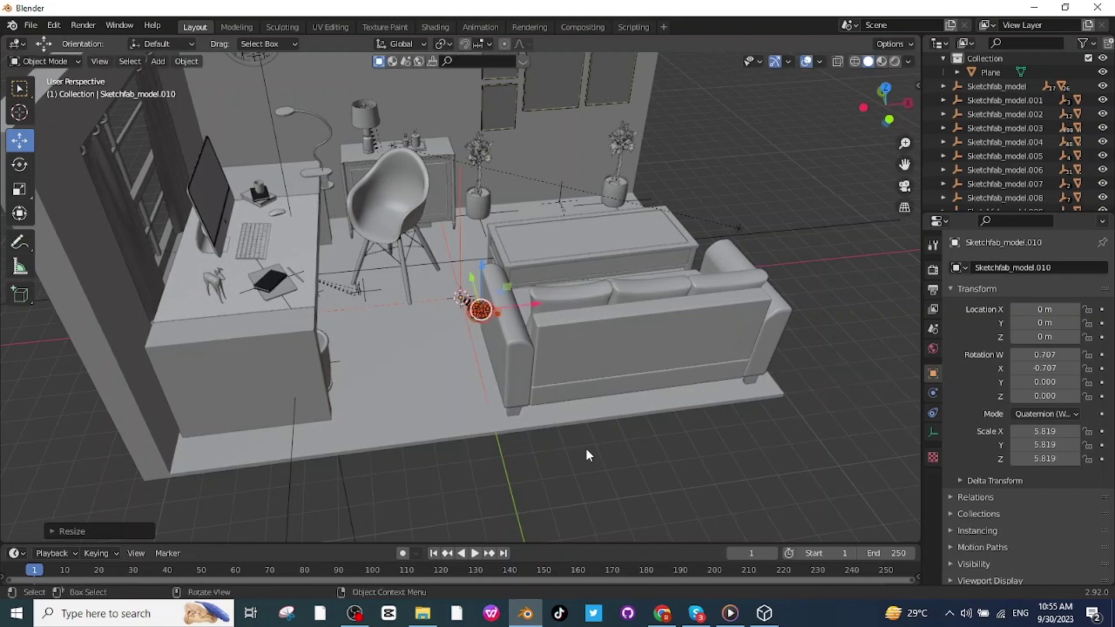
Enlarge the bowl to a scale of about 9.1 and set it on the coffee table at about X 4.03 m, Y 2.06 m, Z 2.35 m
middle_click_drag(588, 453, 460, 436)
left_click_drag(483, 299, 502, 298)
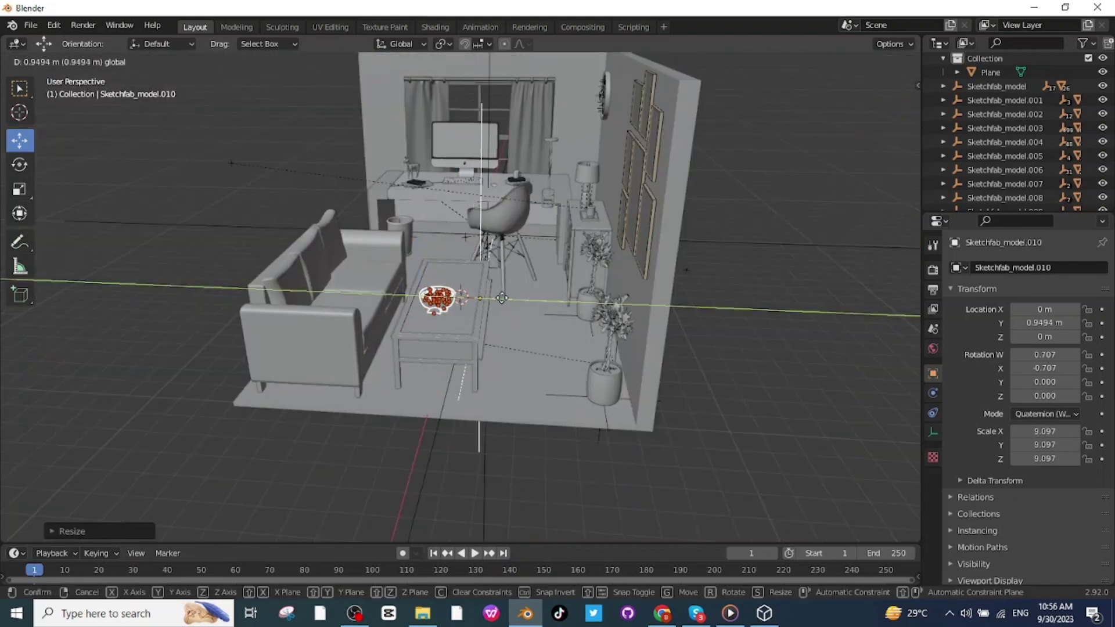
left_click(502, 353)
middle_click_drag(488, 448, 487, 411)
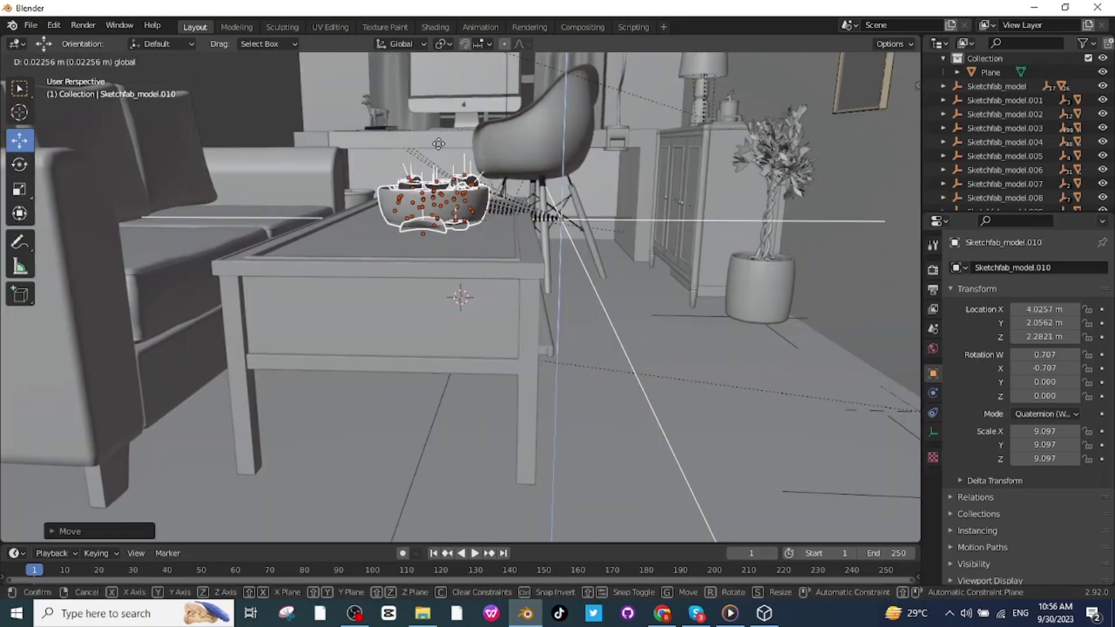
left_click_drag(439, 144, 439, 139)
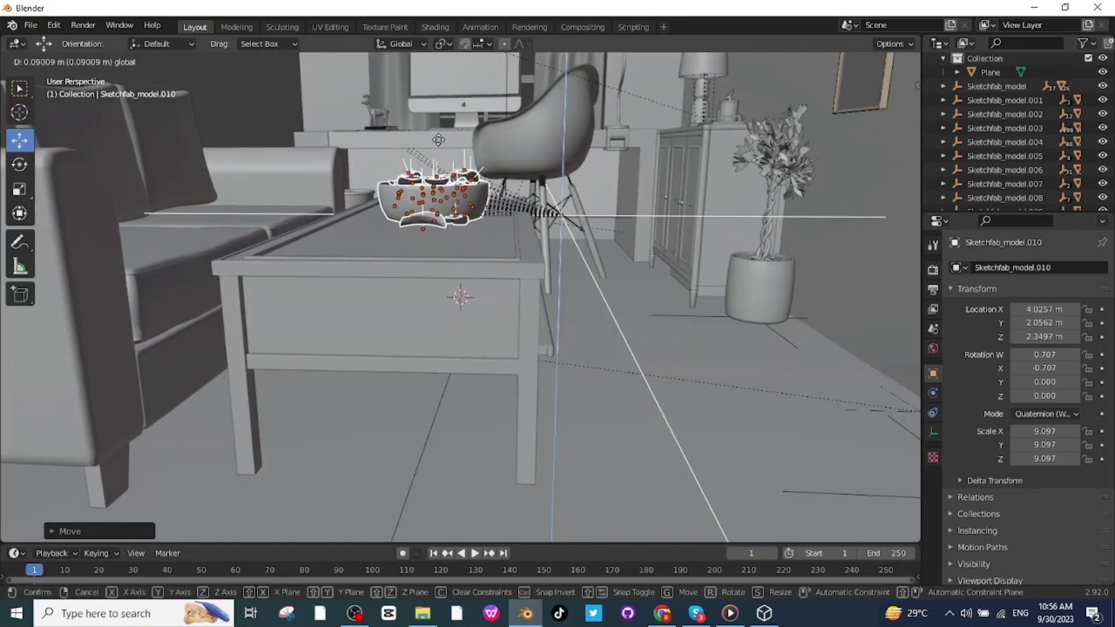
left_click(448, 145)
Hide the viewport overlays to show the furnished room without the grid and guide lines
scroll(587, 378, "down", 10)
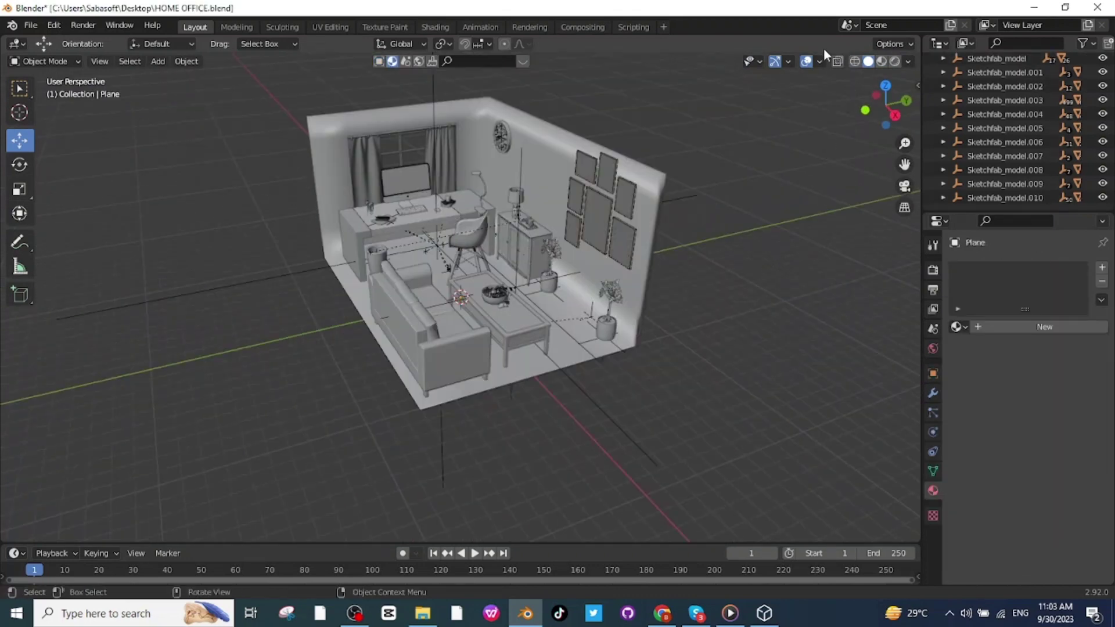
left_click(807, 62)
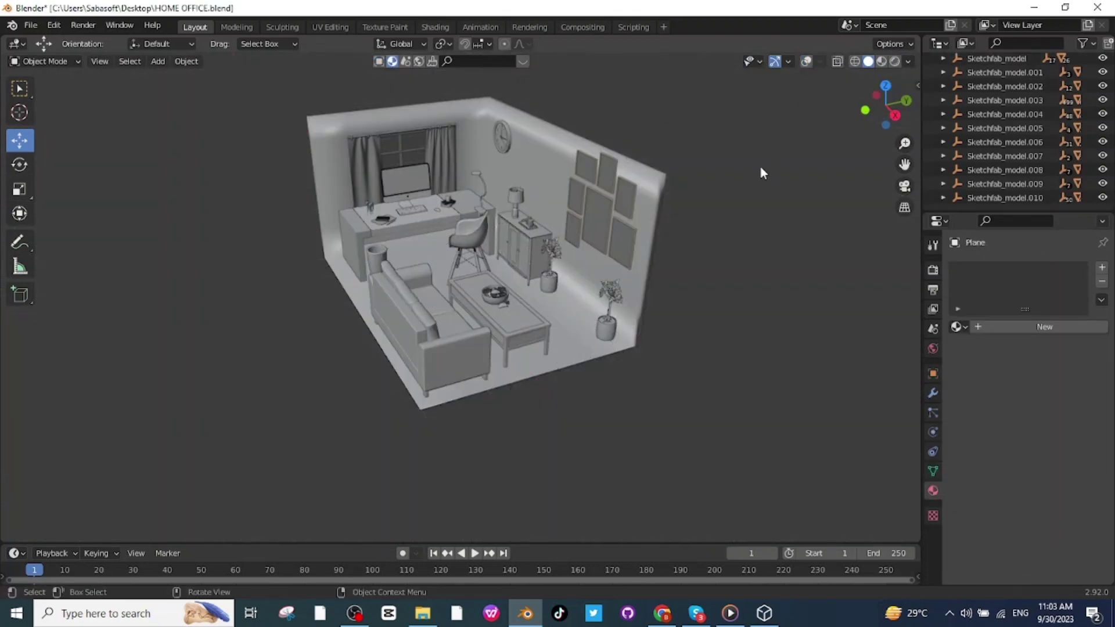
Switch the viewport to material preview shading to show the furnished room with its textures
scroll(763, 174, "up", 3)
scroll(817, 212, "down", 2)
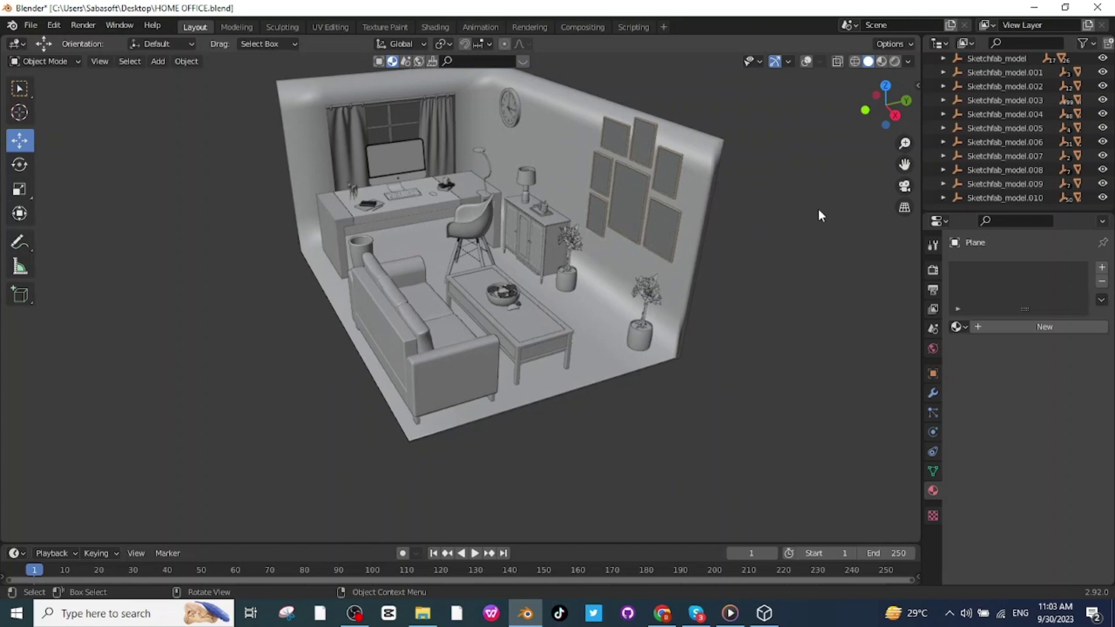
left_click(881, 62)
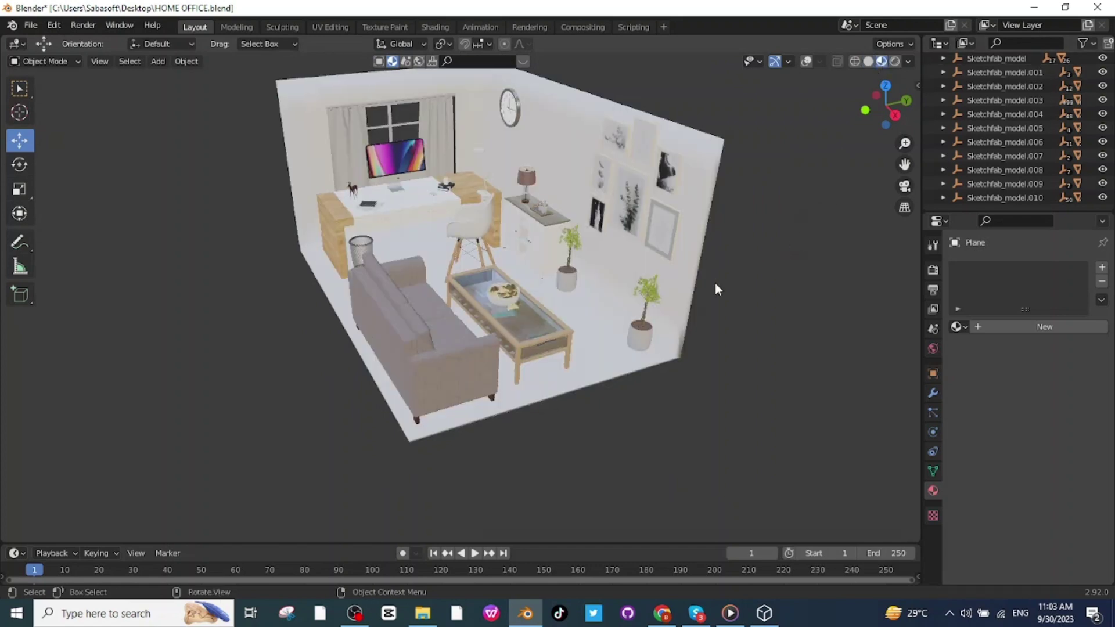
middle_click_drag(686, 360, 587, 272)
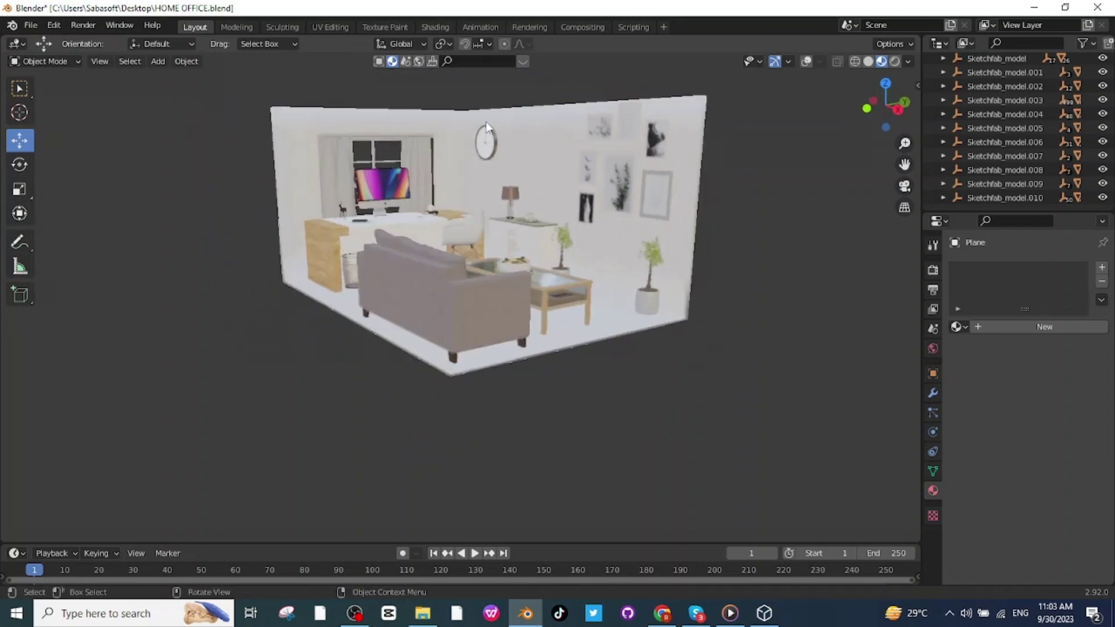
Select the room shell and turn the viewport overlays back on
left_click(585, 340)
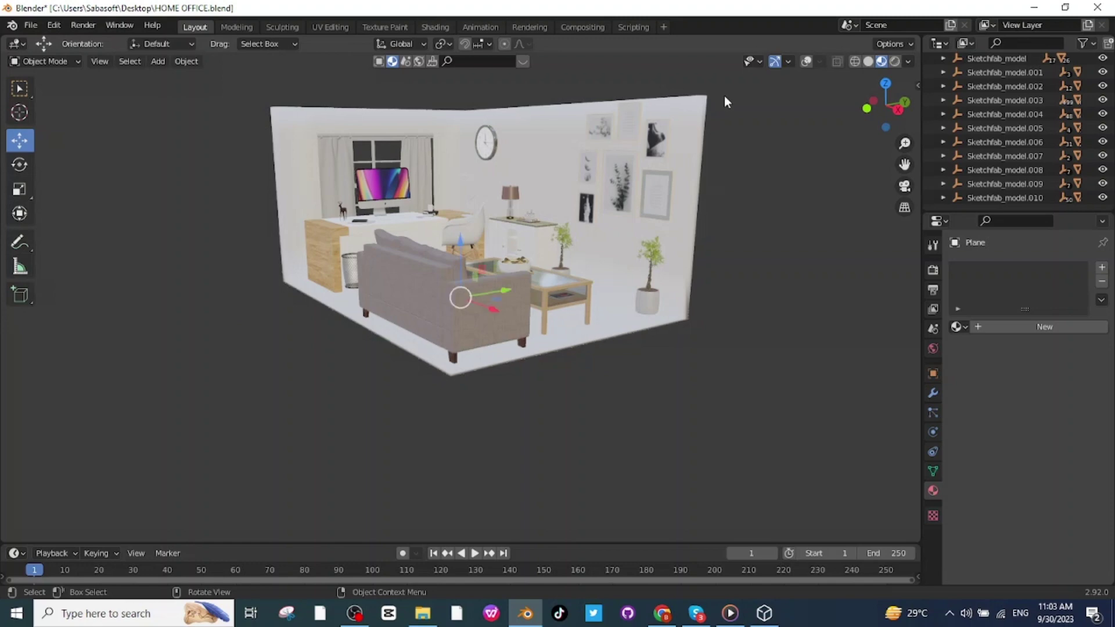
left_click(807, 62)
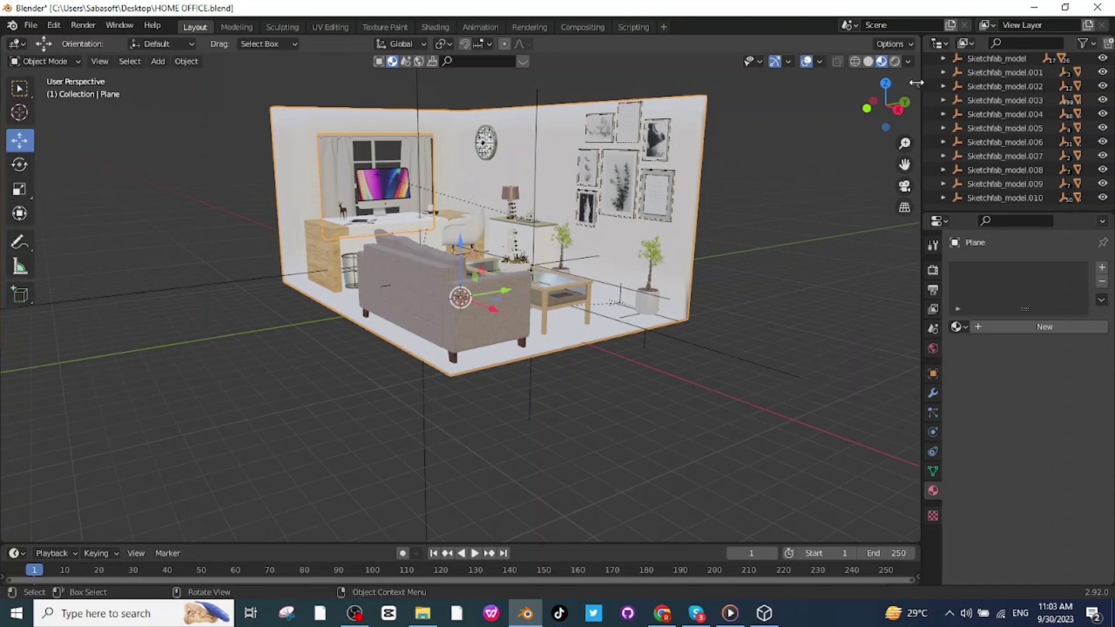
Open BlenderKit's material categories and browse the tiles materials for a finish for the room shell
left_click_drag(918, 166, 915, 241)
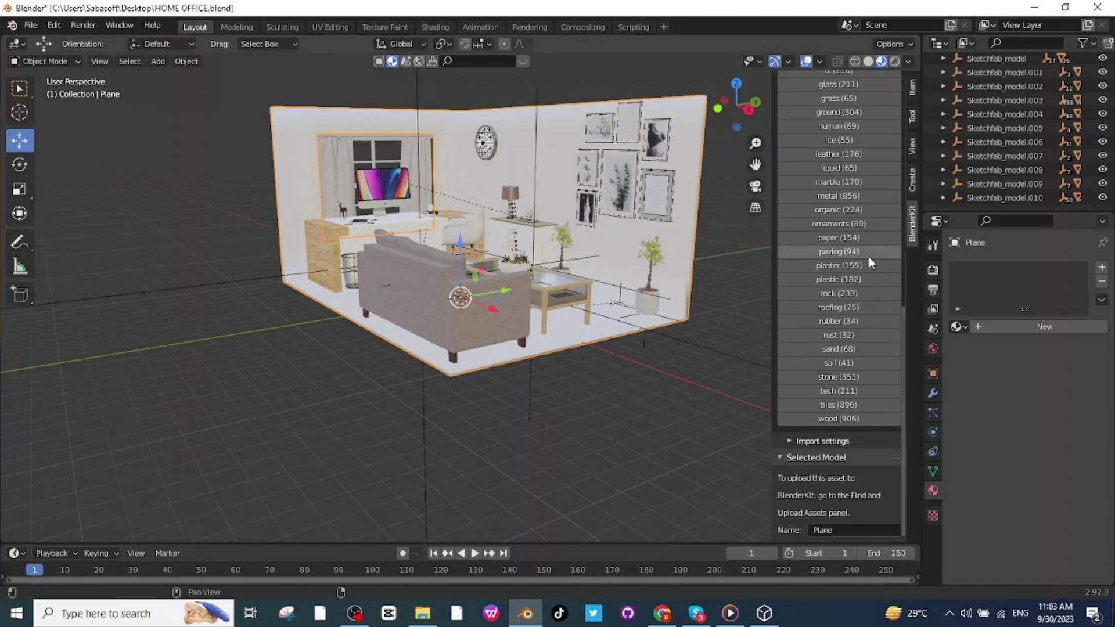
scroll(864, 265, "up", 4)
scroll(863, 264, "up", 12)
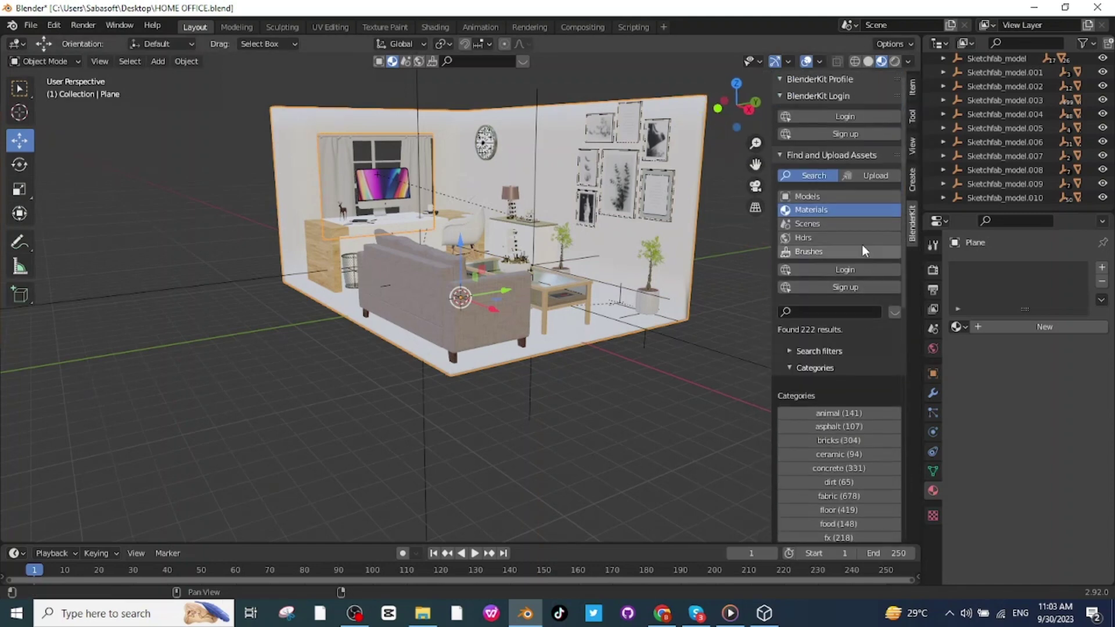
scroll(865, 296, "down", 14)
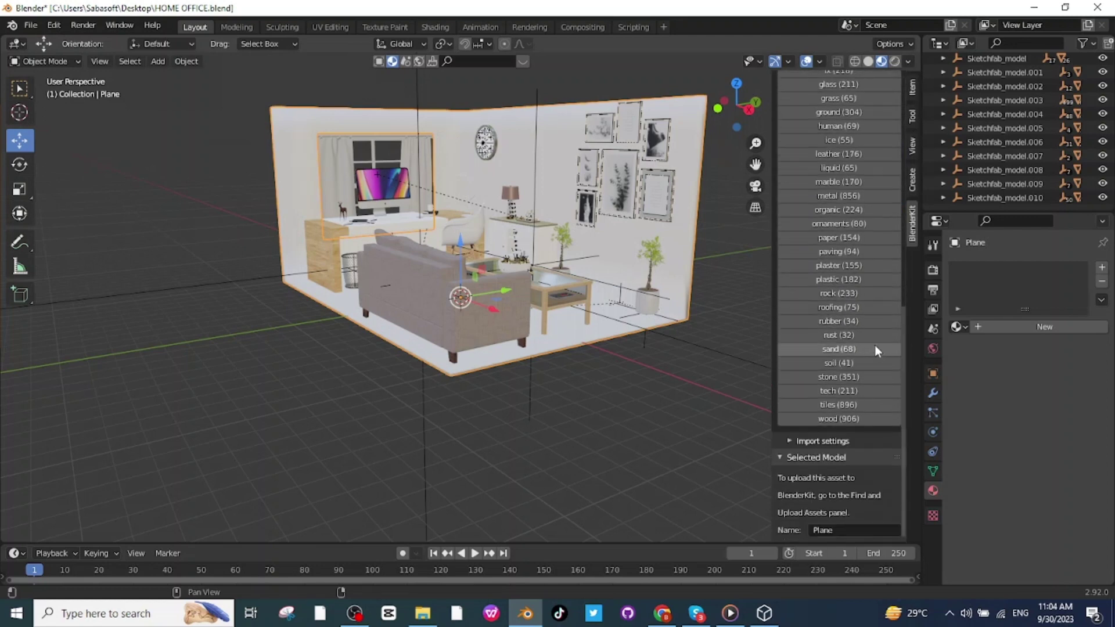
left_click(839, 404)
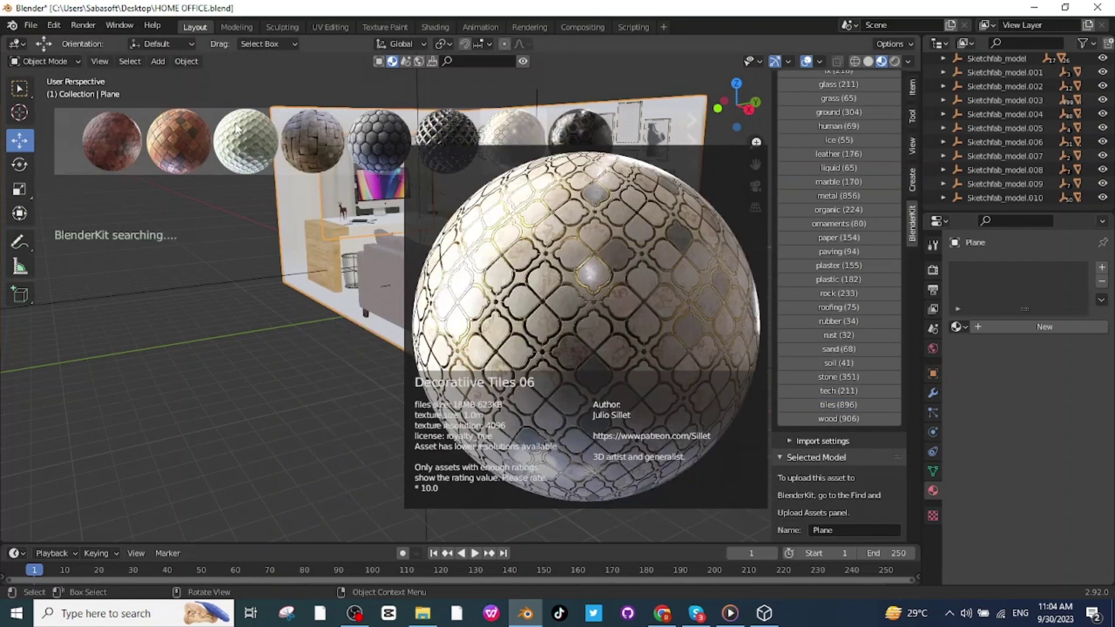
mouse_move(432, 134)
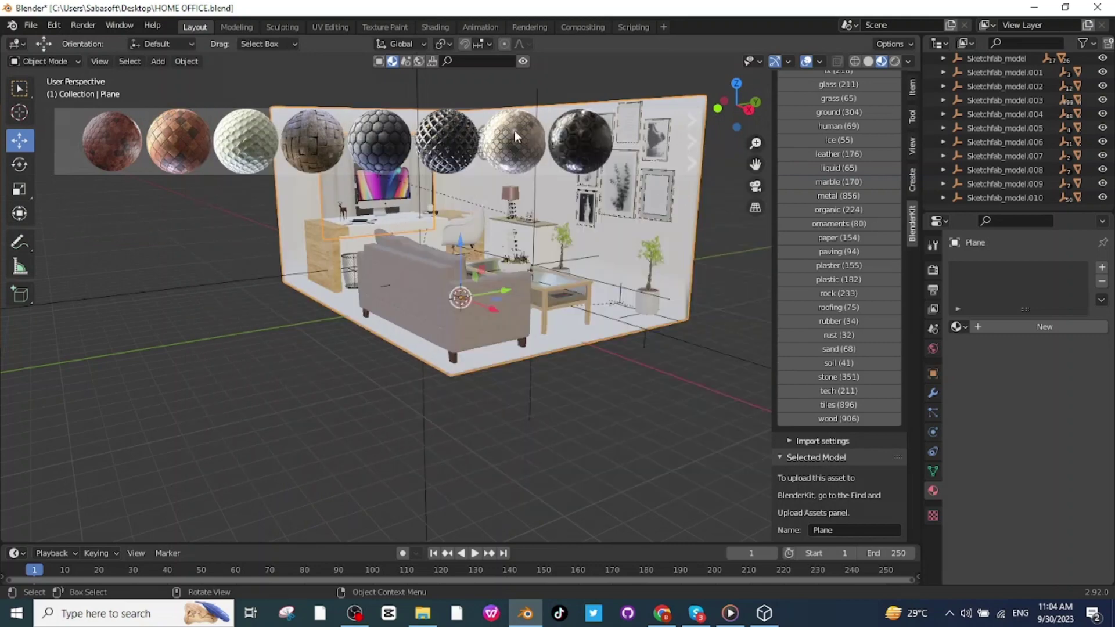
mouse_move(263, 147)
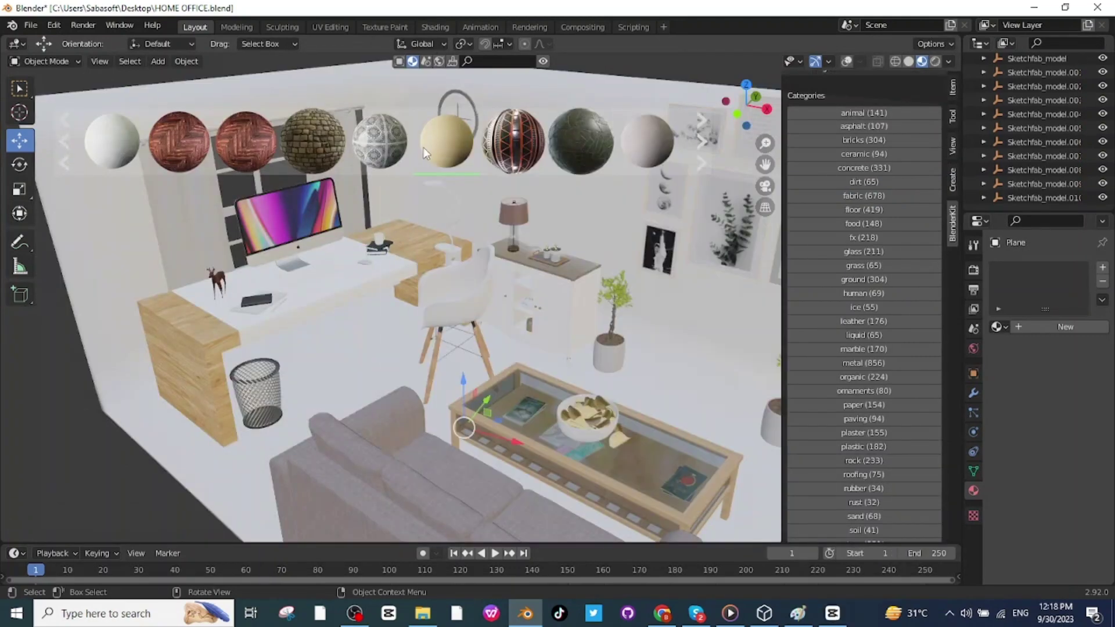
mouse_move(433, 151)
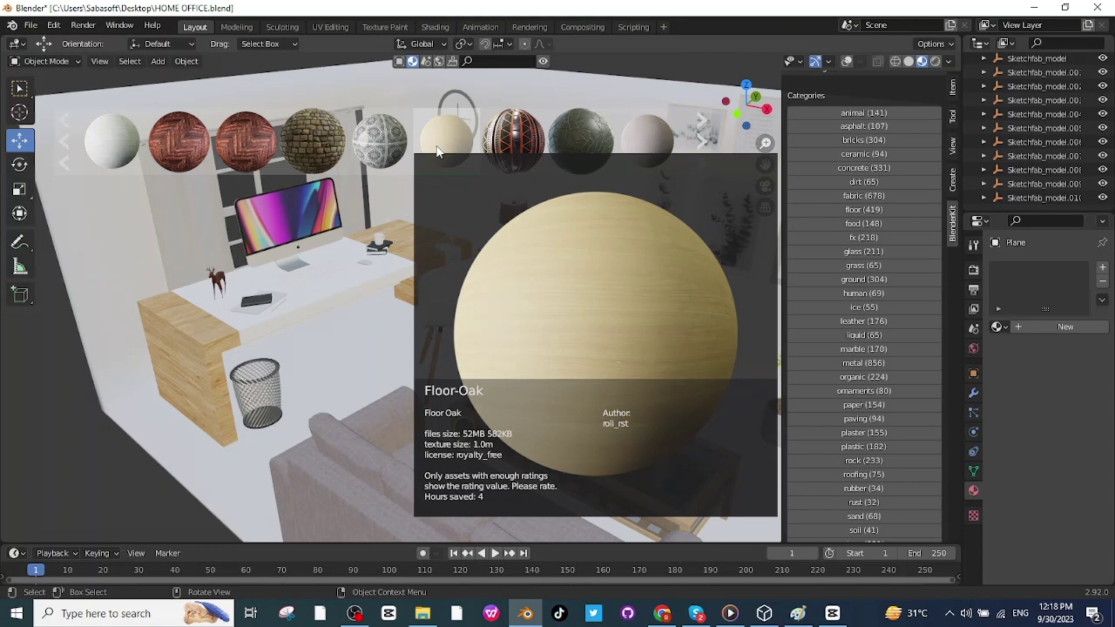
Apply the BlenderKit Floor-Oak material to the room shell
left_click(437, 145)
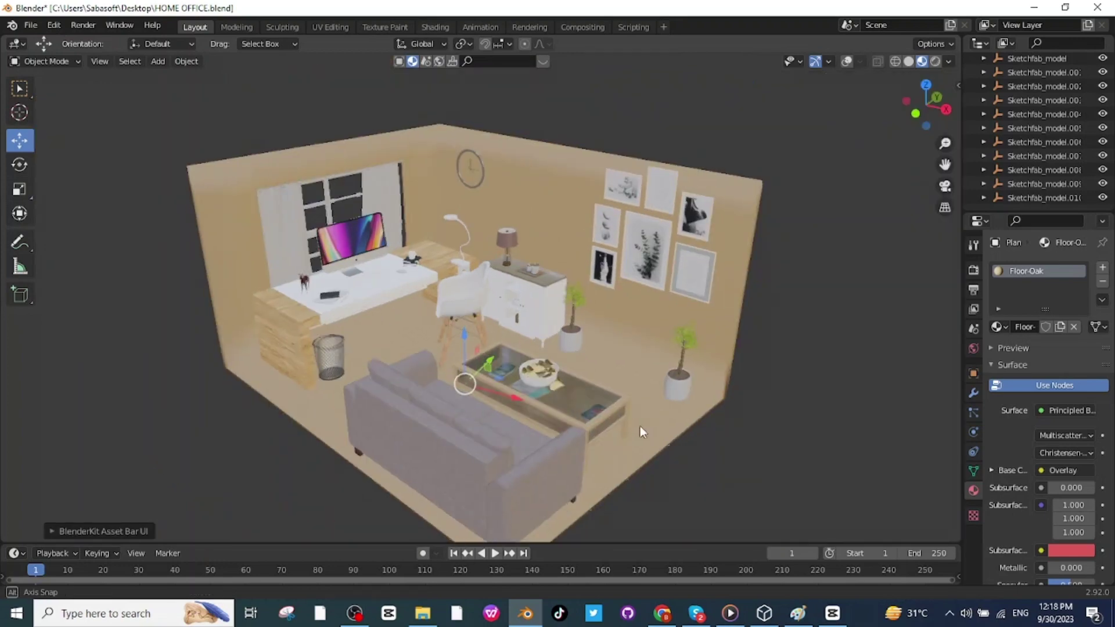
middle_click_drag(640, 427, 572, 402)
scroll(534, 388, "up", 5)
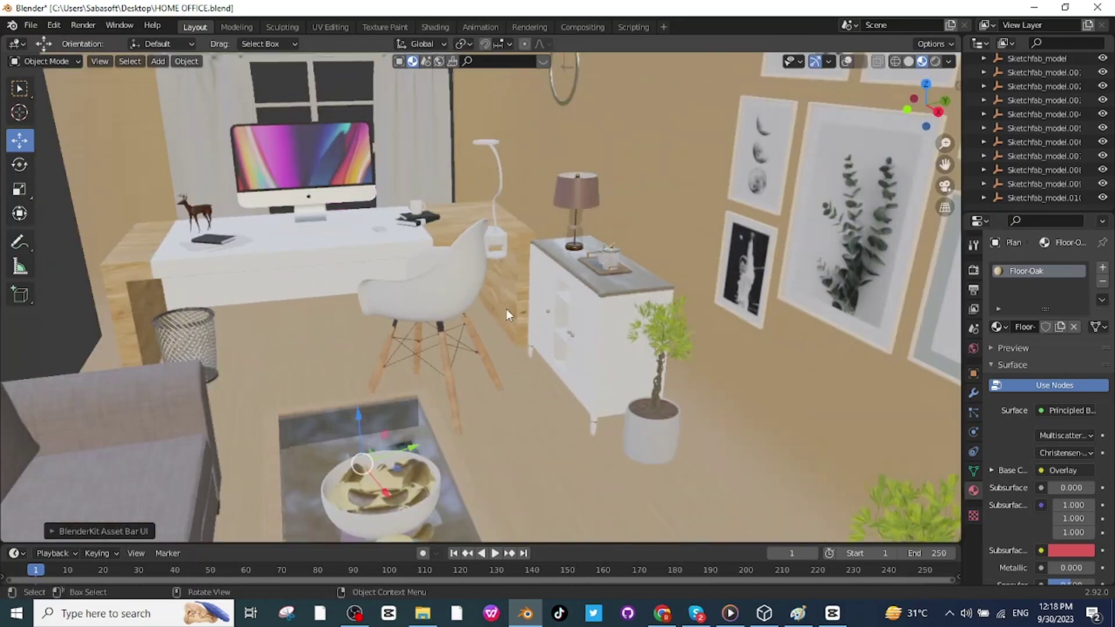